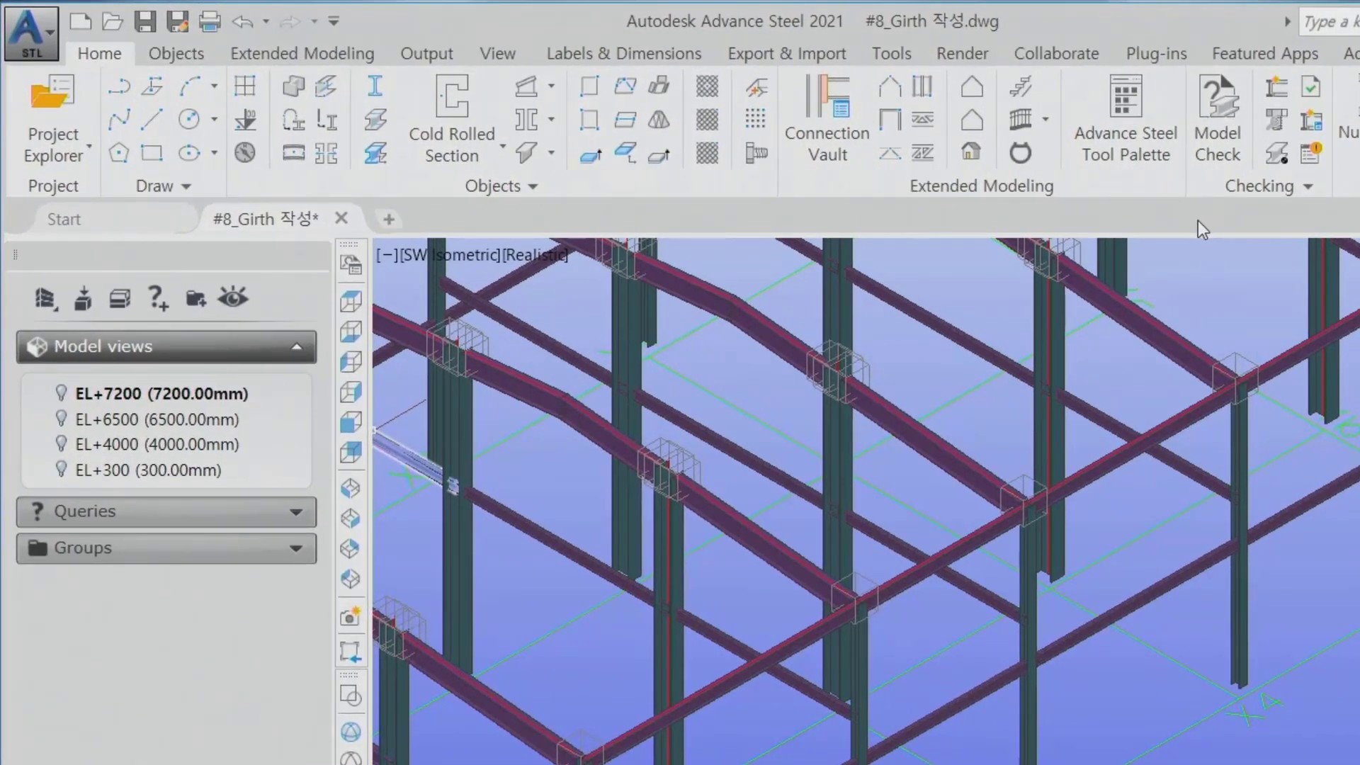
Create girts with the Purlins tool on the five outer columns along the X-labelled gridlines, without a reference point or additional reference beam.
left_click(922, 85)
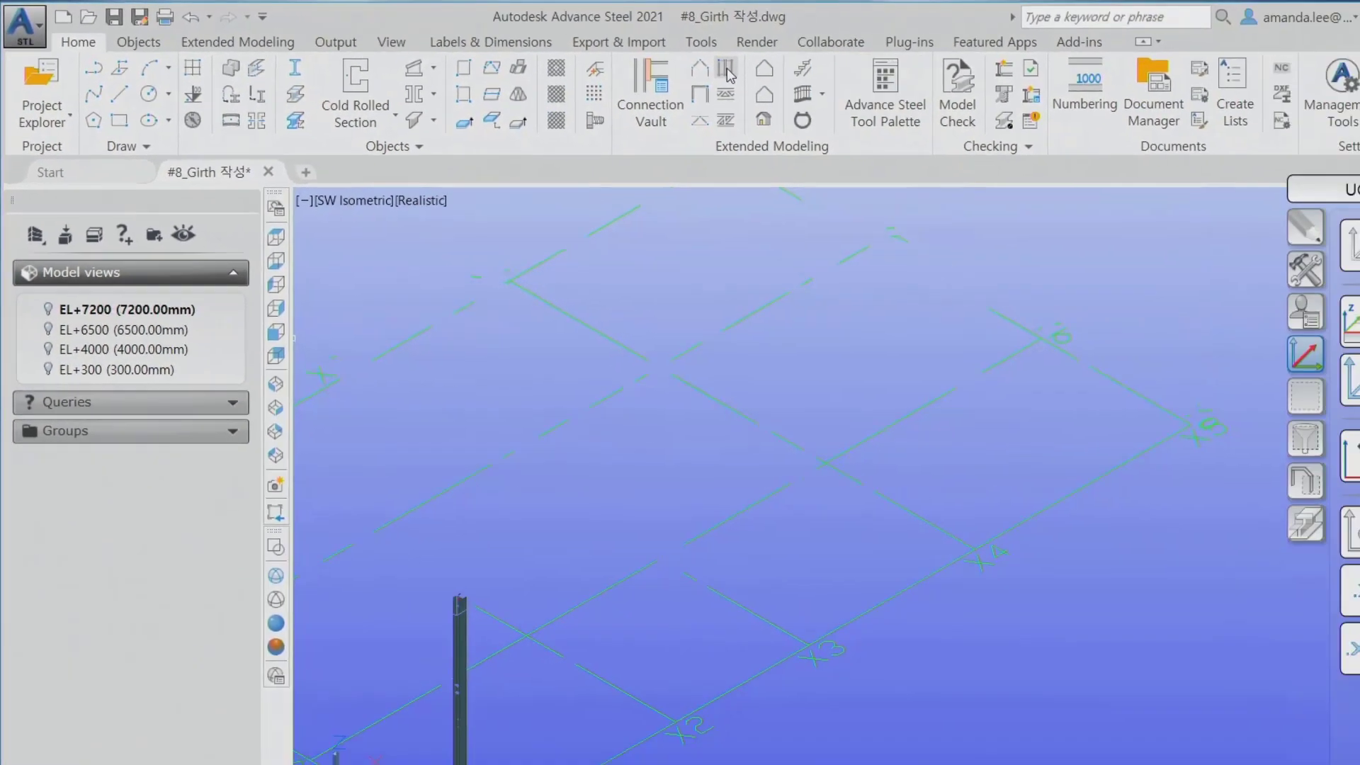
left_click(727, 68)
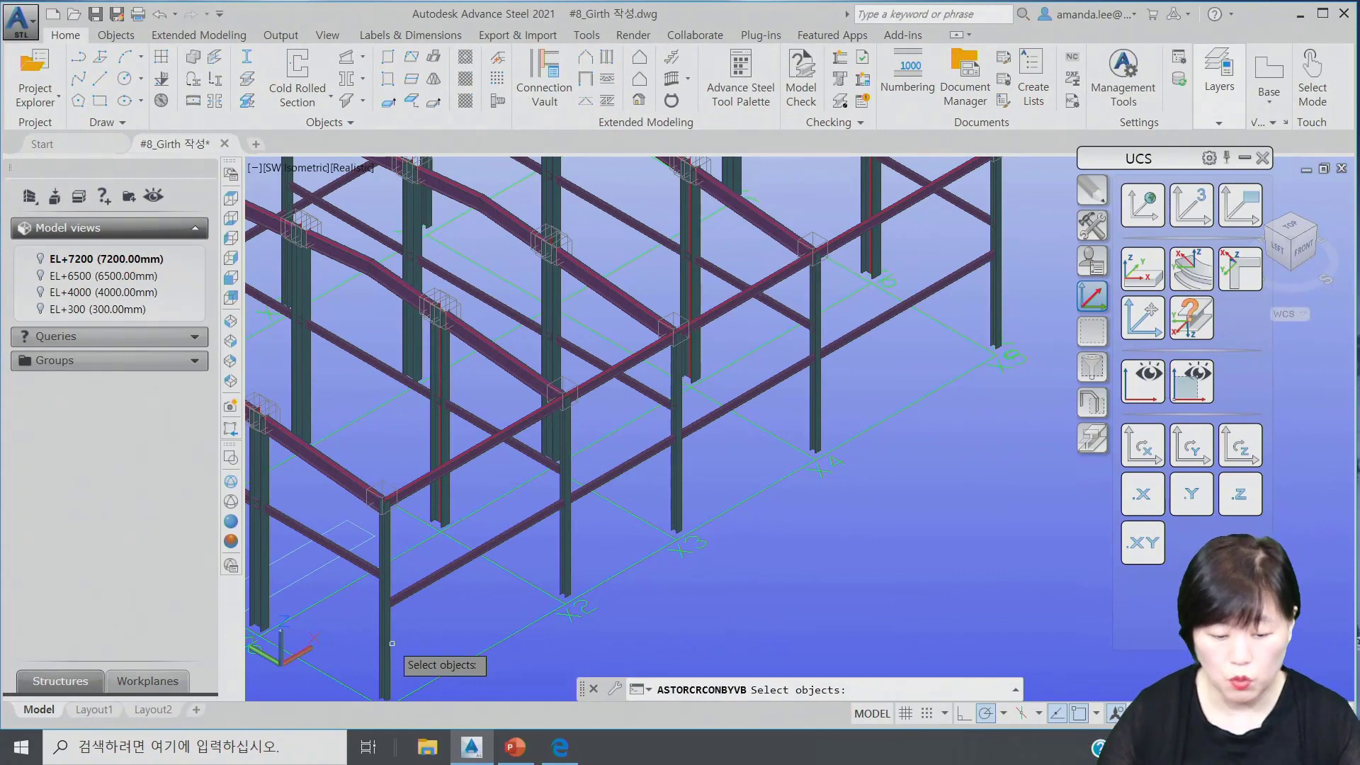
left_click(389, 640)
left_click(565, 554)
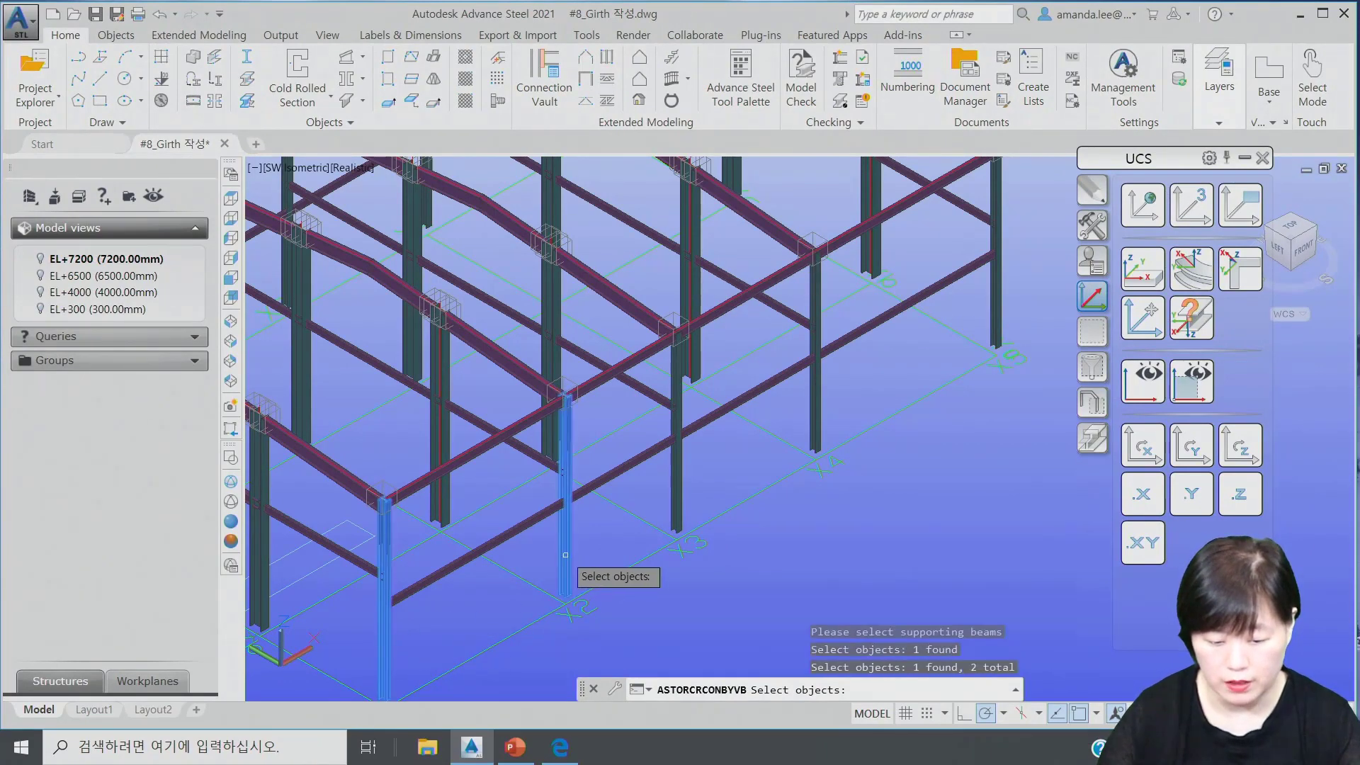
left_click(677, 479)
left_click(820, 410)
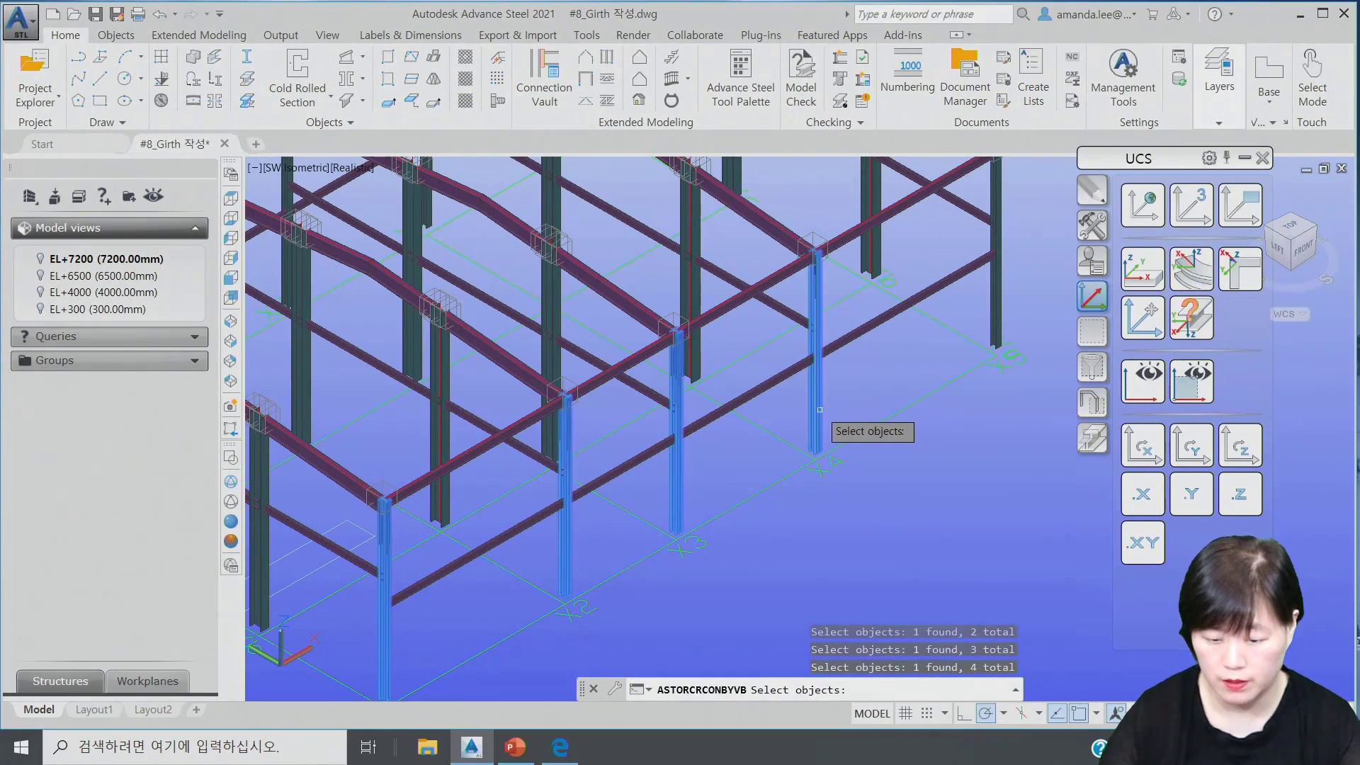
left_click(996, 323)
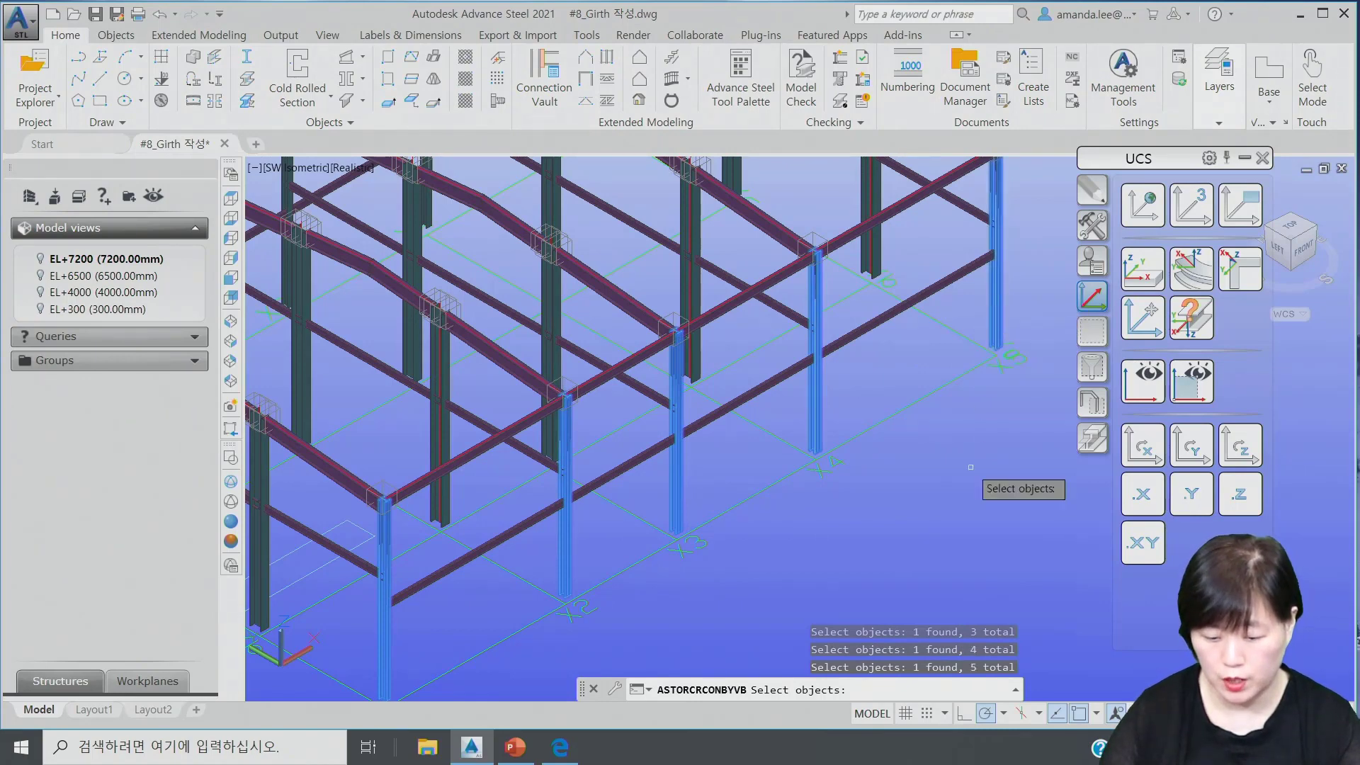
key("Return")
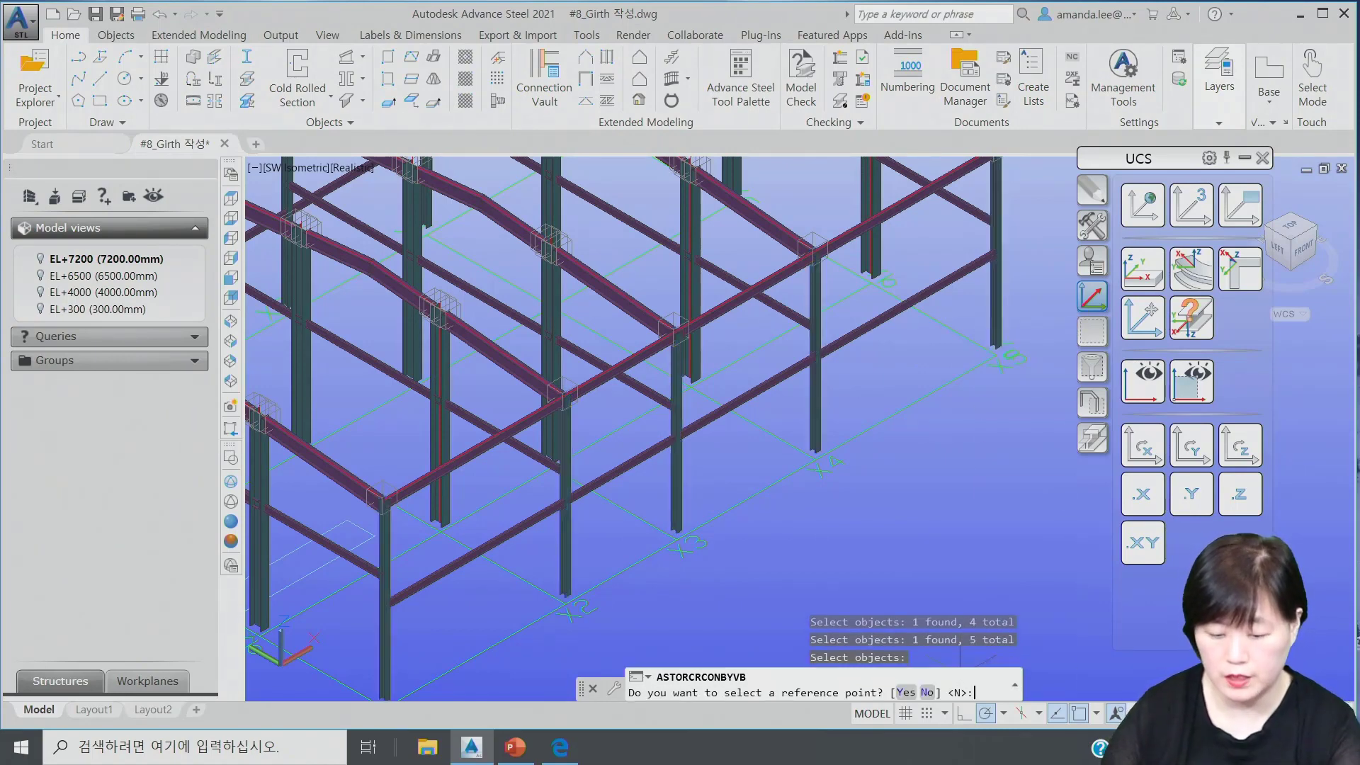
left_click(927, 693)
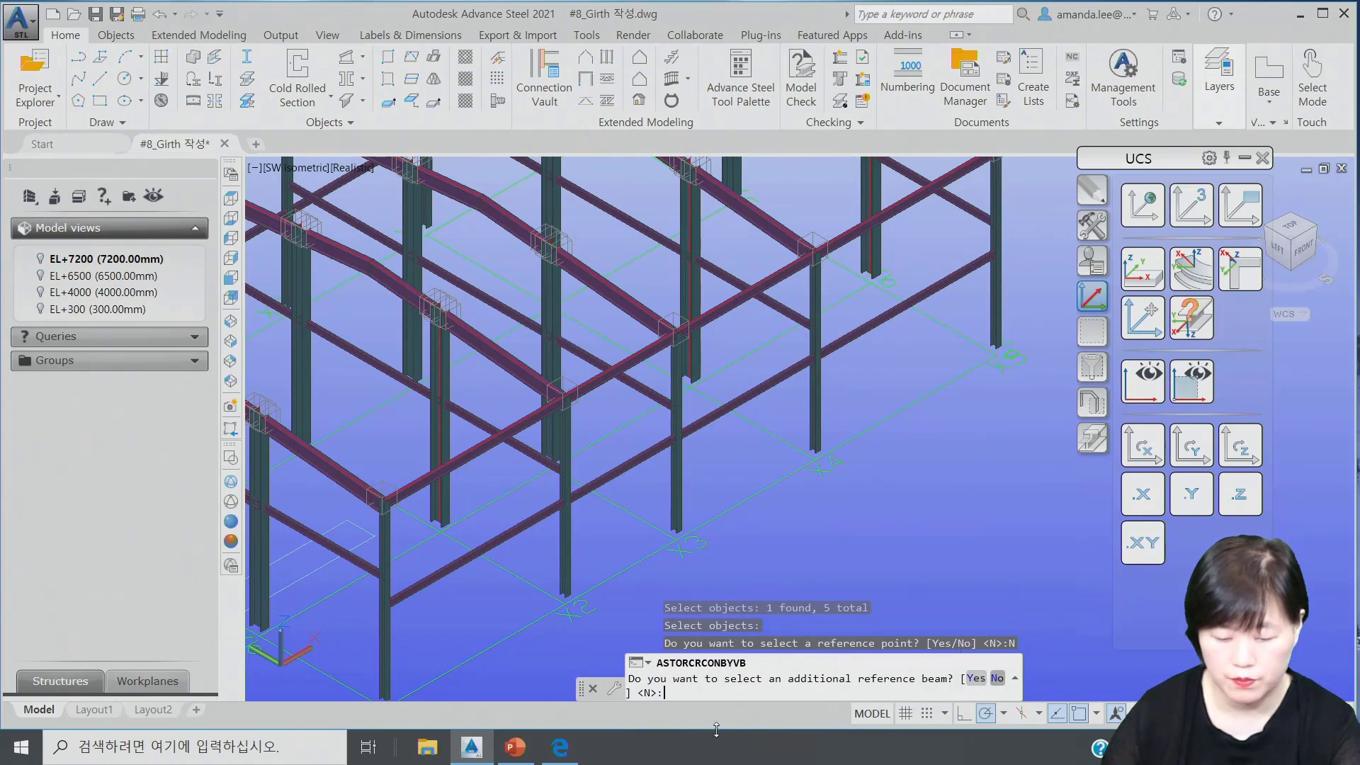
key("Return")
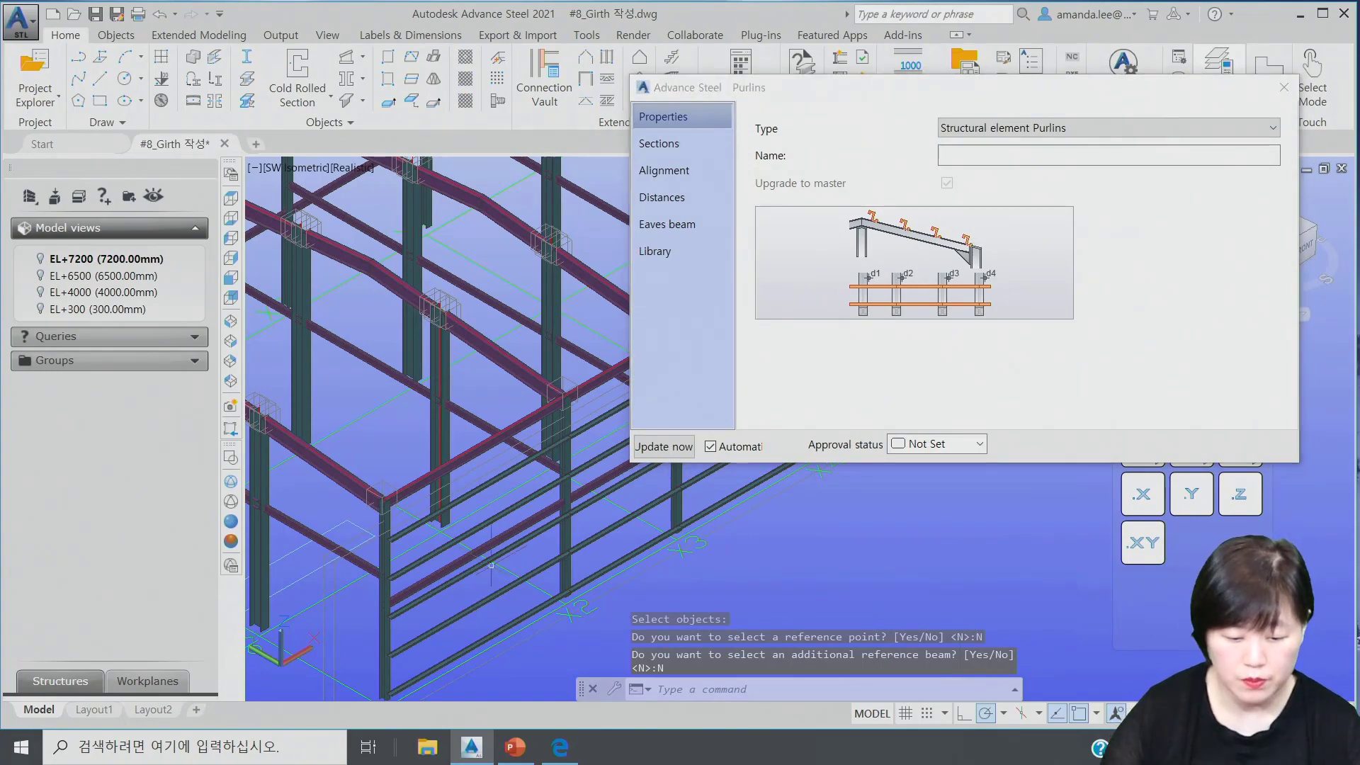
Set the girts' section size to C 100x50x20x3.2 from the Korea C-Channels profiles.
scroll(446, 602, "down", 3)
middle_click_drag(453, 634, 494, 591, "shift")
scroll(457, 578, "up", 6)
scroll(457, 578, "up", 2)
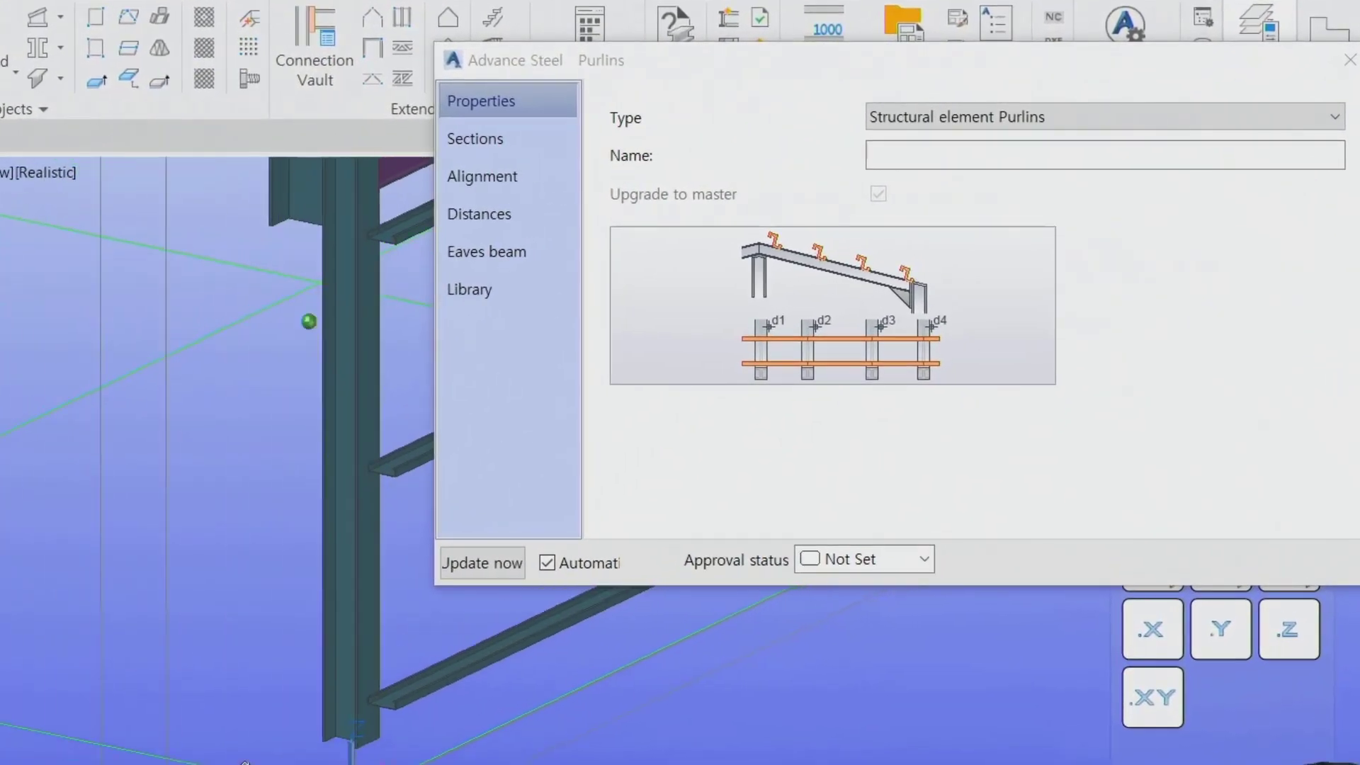
middle_click_drag(306, 680, 120, 685)
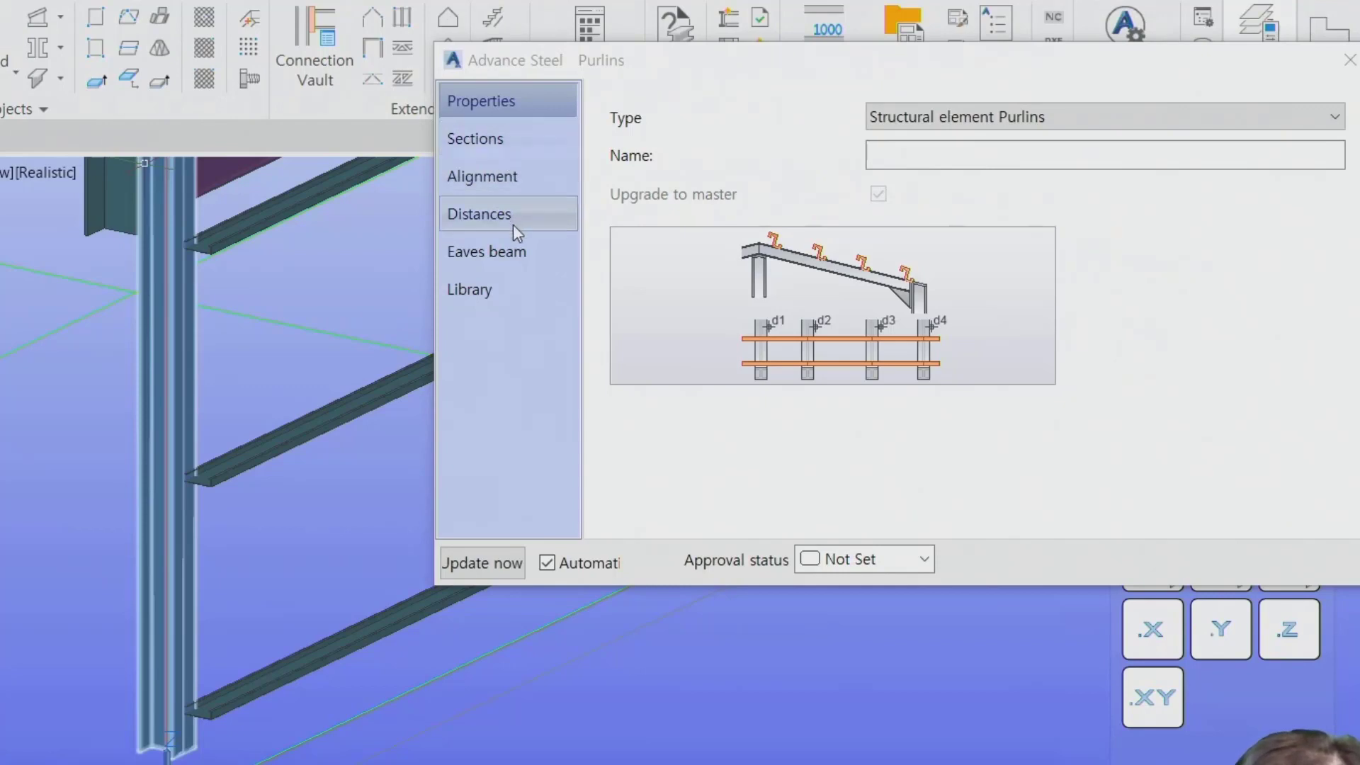
left_click(499, 139)
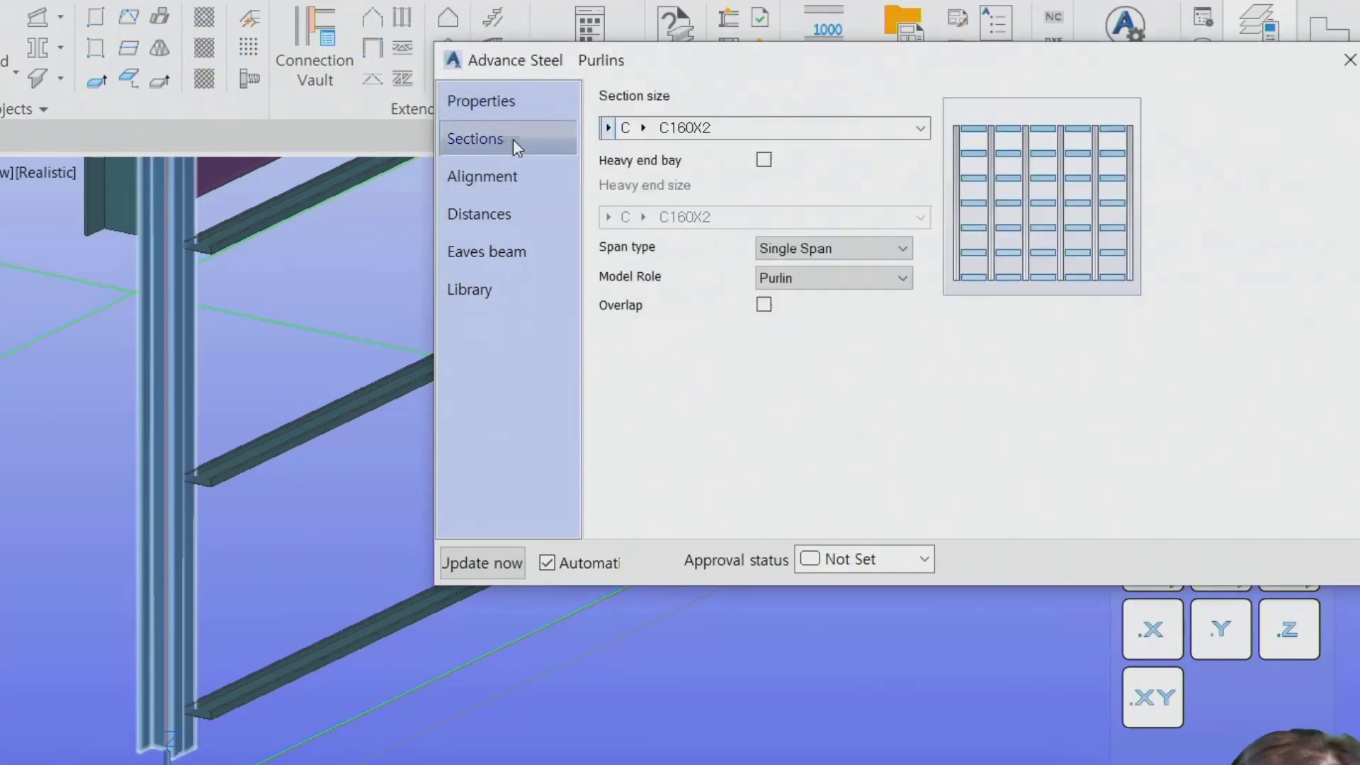
left_click(610, 128)
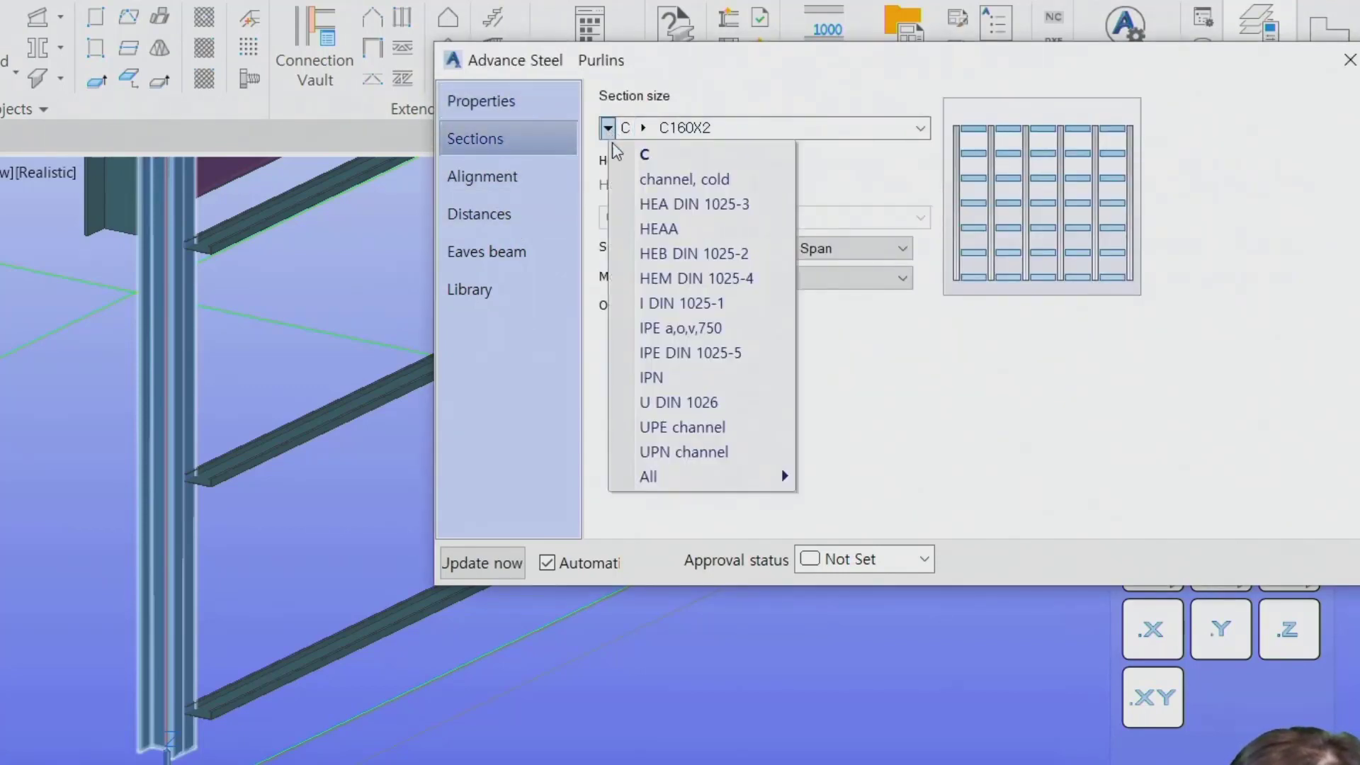
mouse_move(746, 489)
scroll(965, 662, "down", 10)
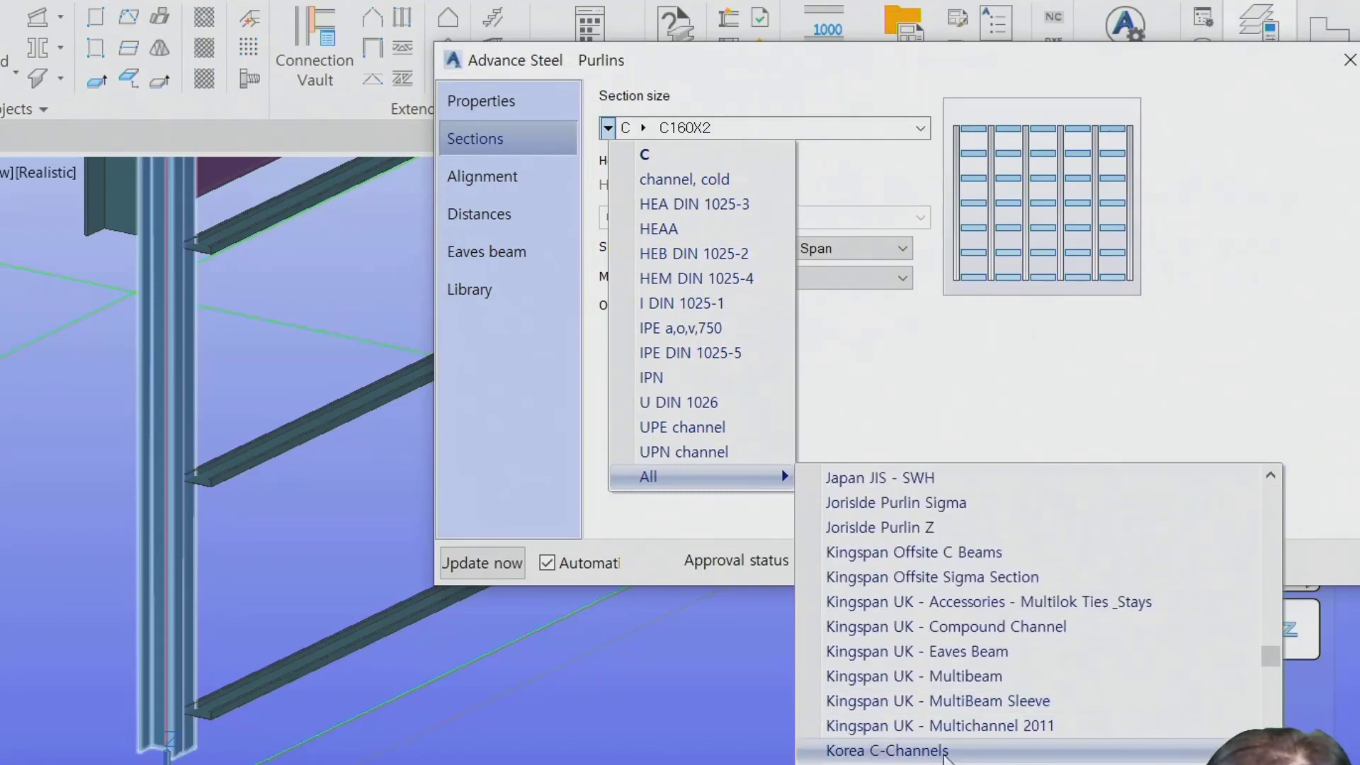
left_click(886, 750)
left_click(738, 128)
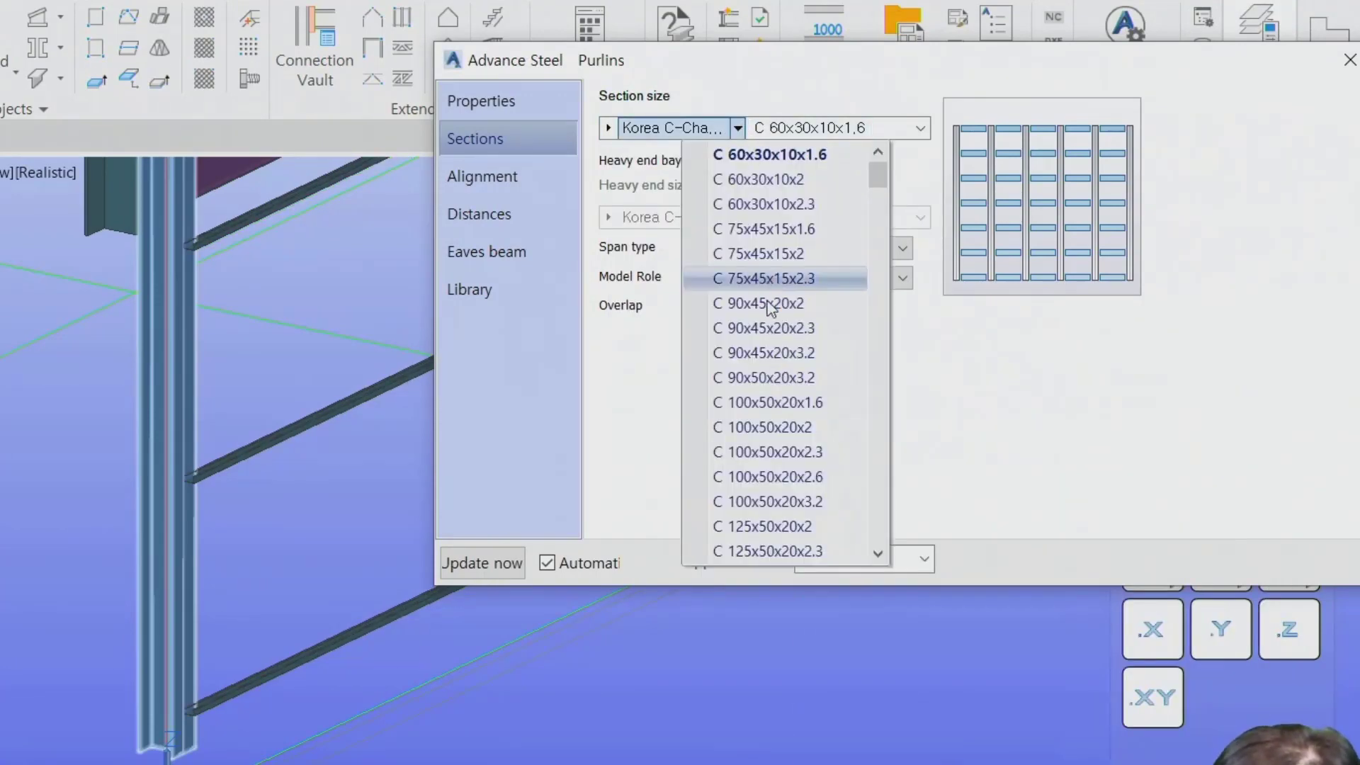
left_click(827, 501)
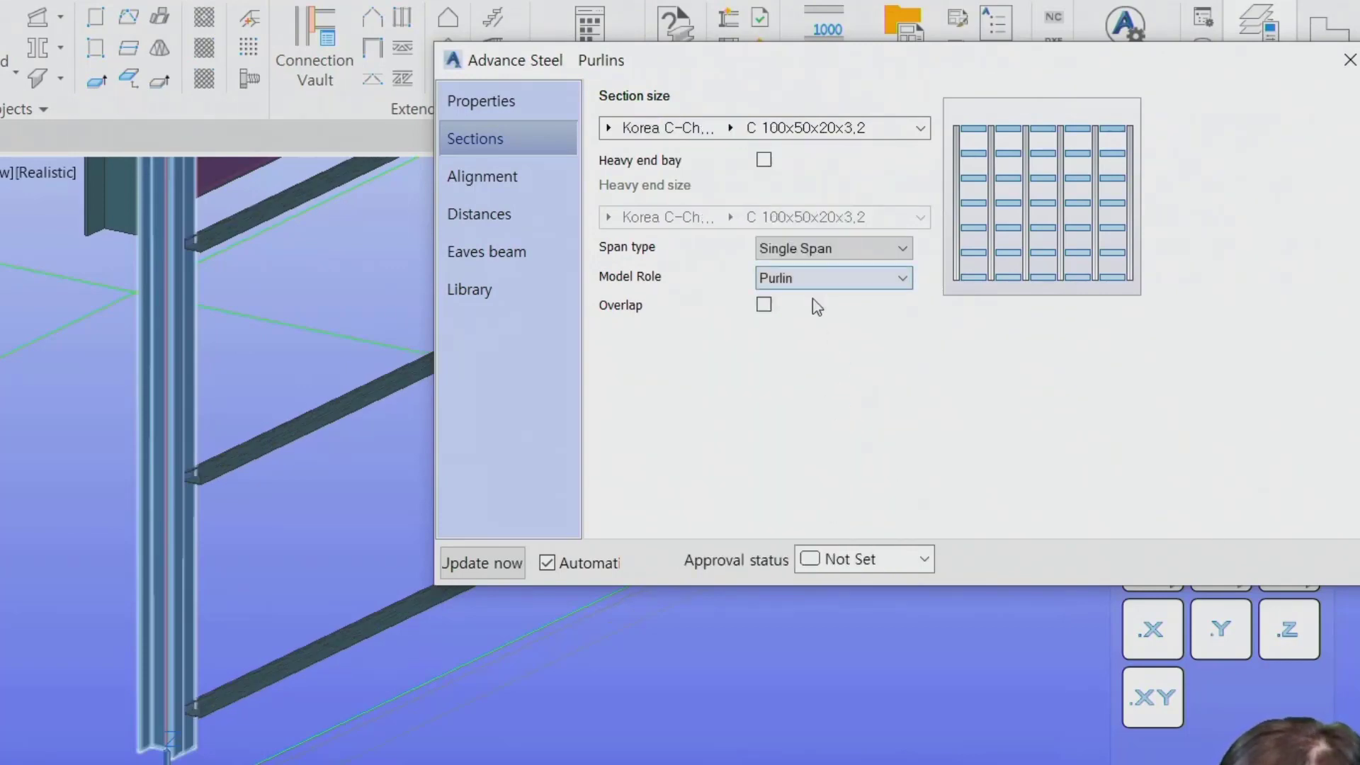
Set the girts' alignment offset to 50, with the axis reference at top middle and the profiles flipped.
left_click(516, 178)
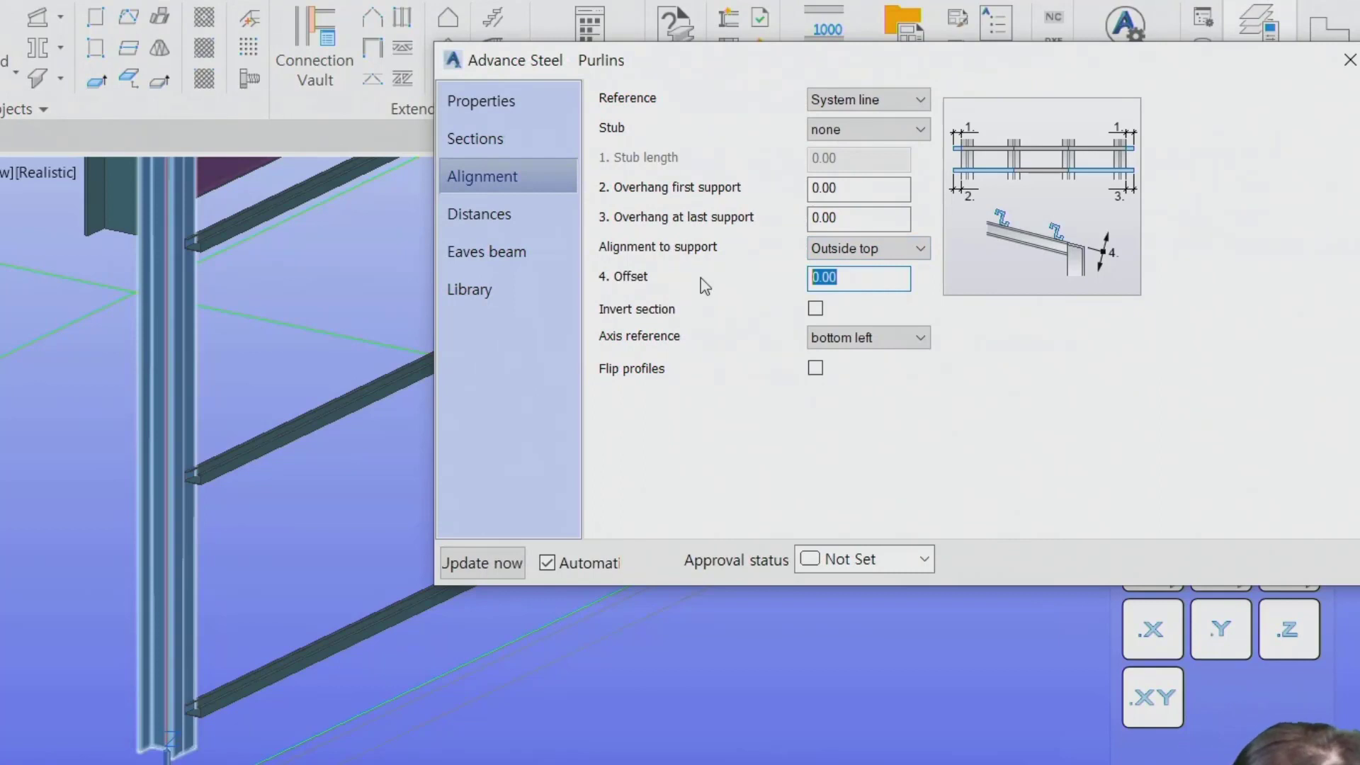
key("Return")
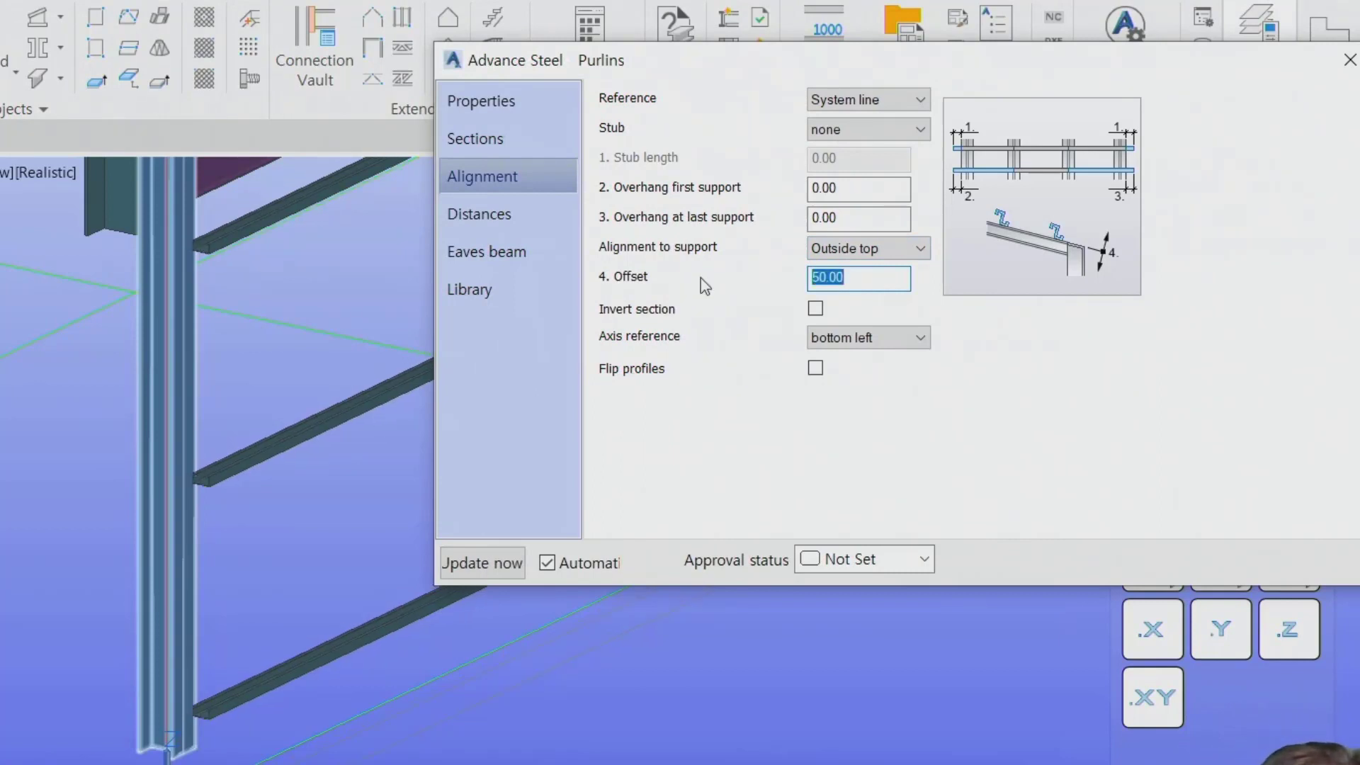
left_click(181, 624)
mouse_move(214, 628)
middle_mouse_down("shift")
mouse_move(299, 629)
mouse_move(298, 698)
mouse_move(66, 695)
mouse_move(139, 758)
mouse_move(406, 590)
middle_mouse_up("shift")
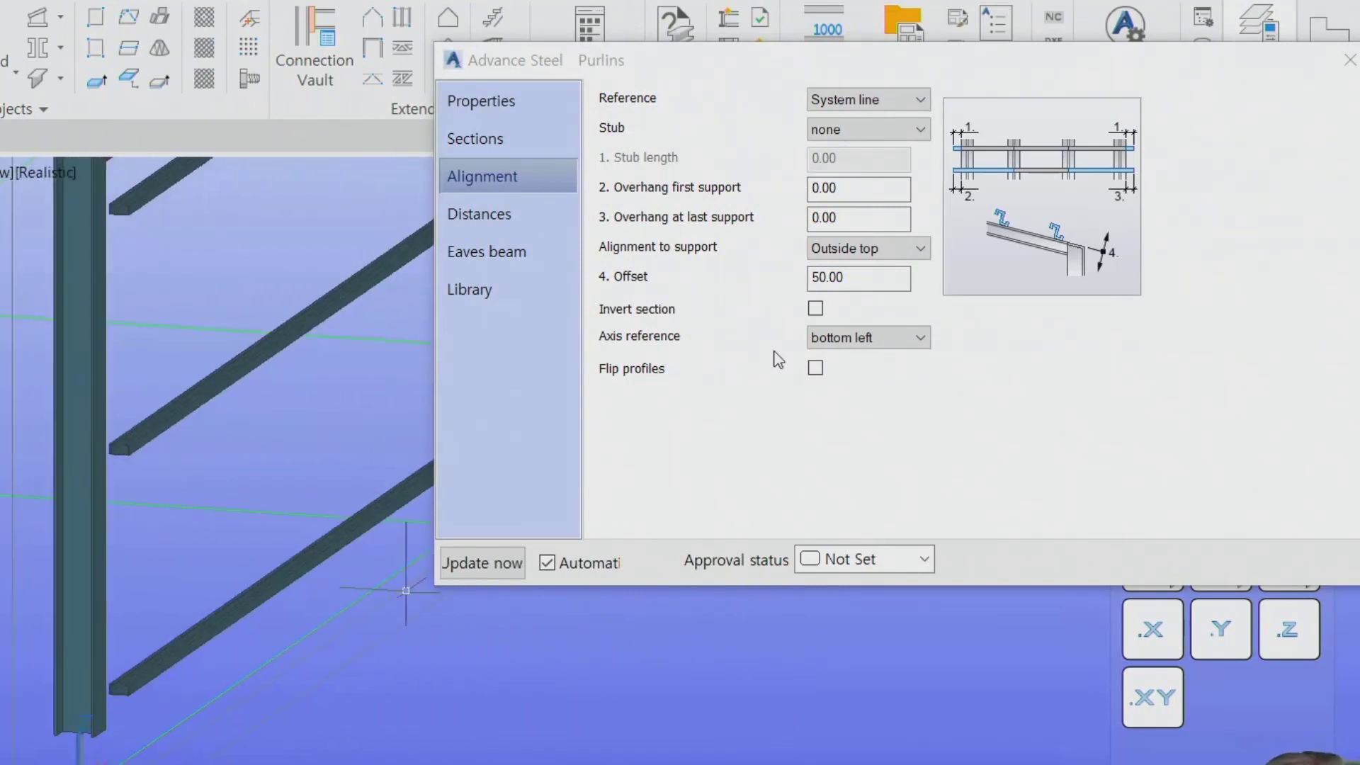
left_click(816, 368)
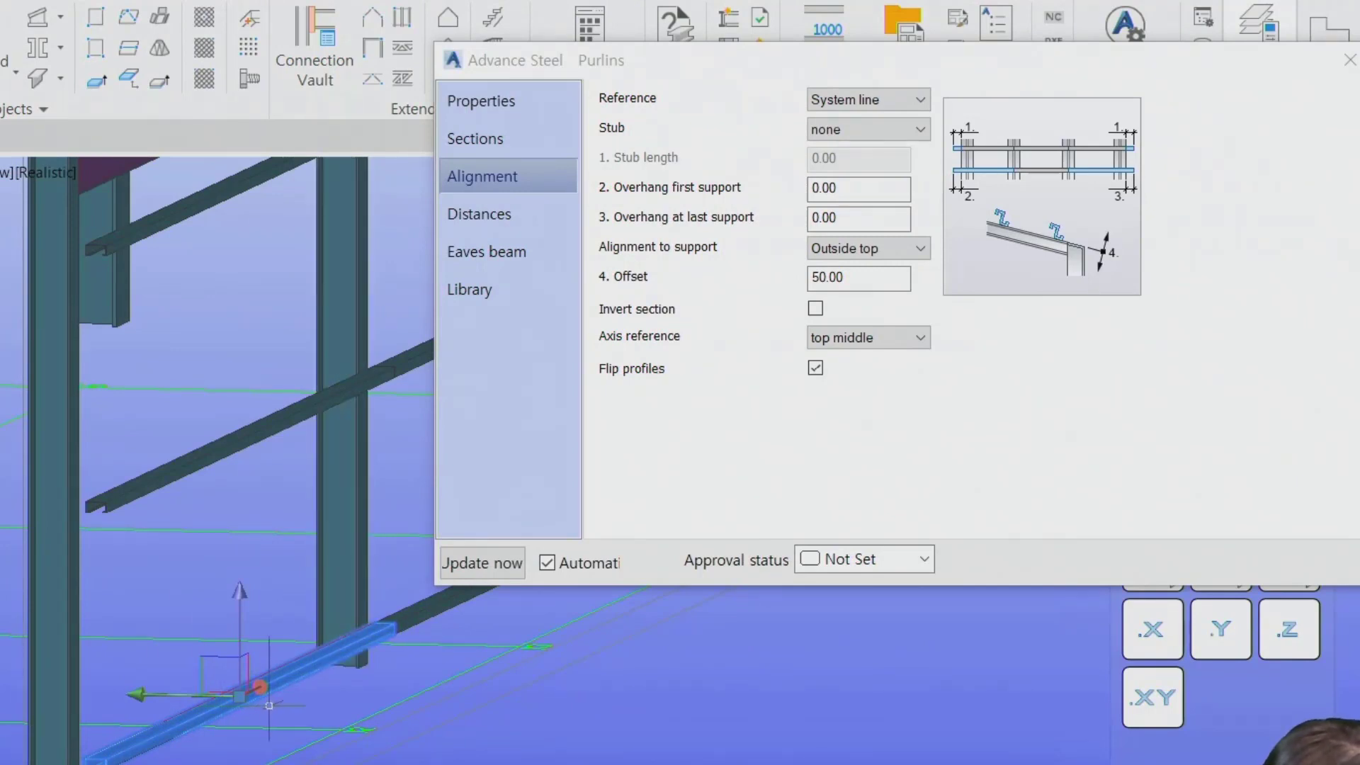
key("Escape")
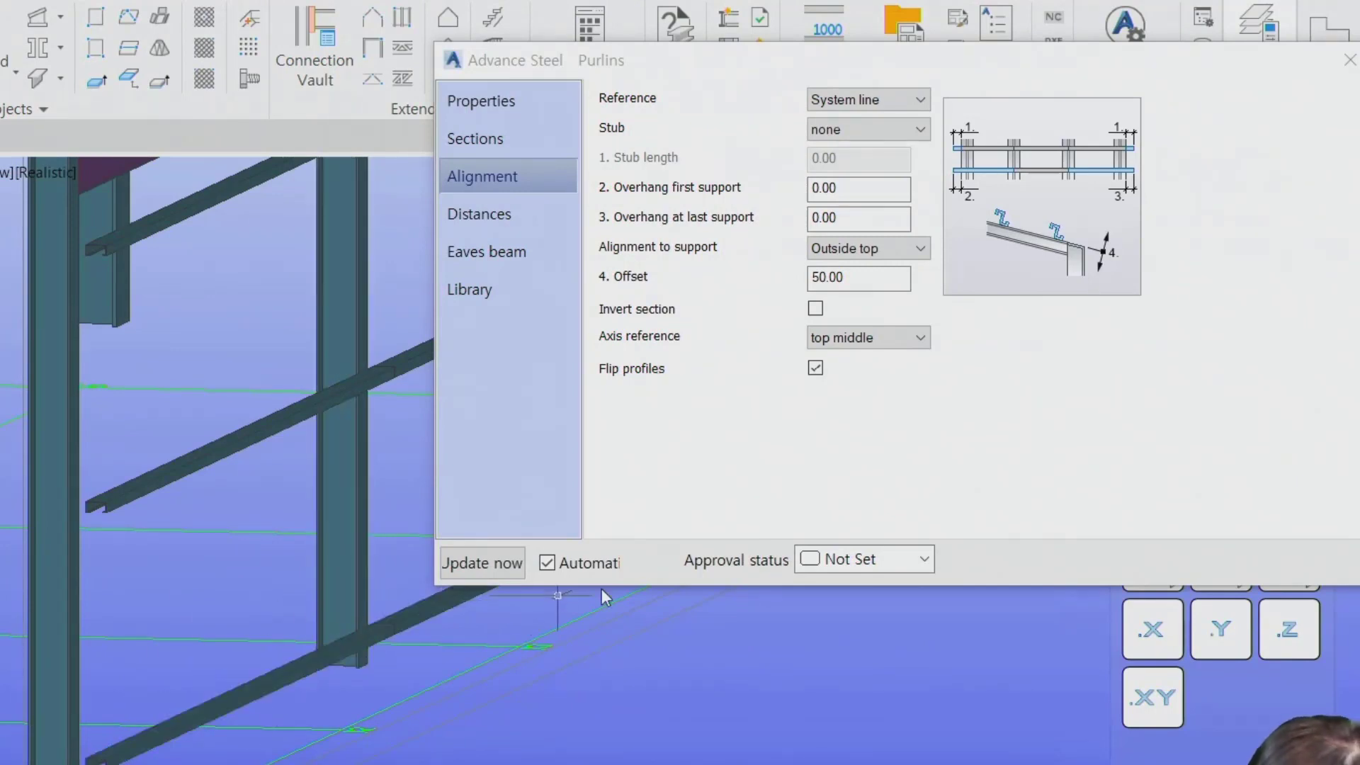
Set the girts' start distance to 100 and intermediate distance to 800, with the last distance identical, and close the Purlins dialog.
left_click(488, 213)
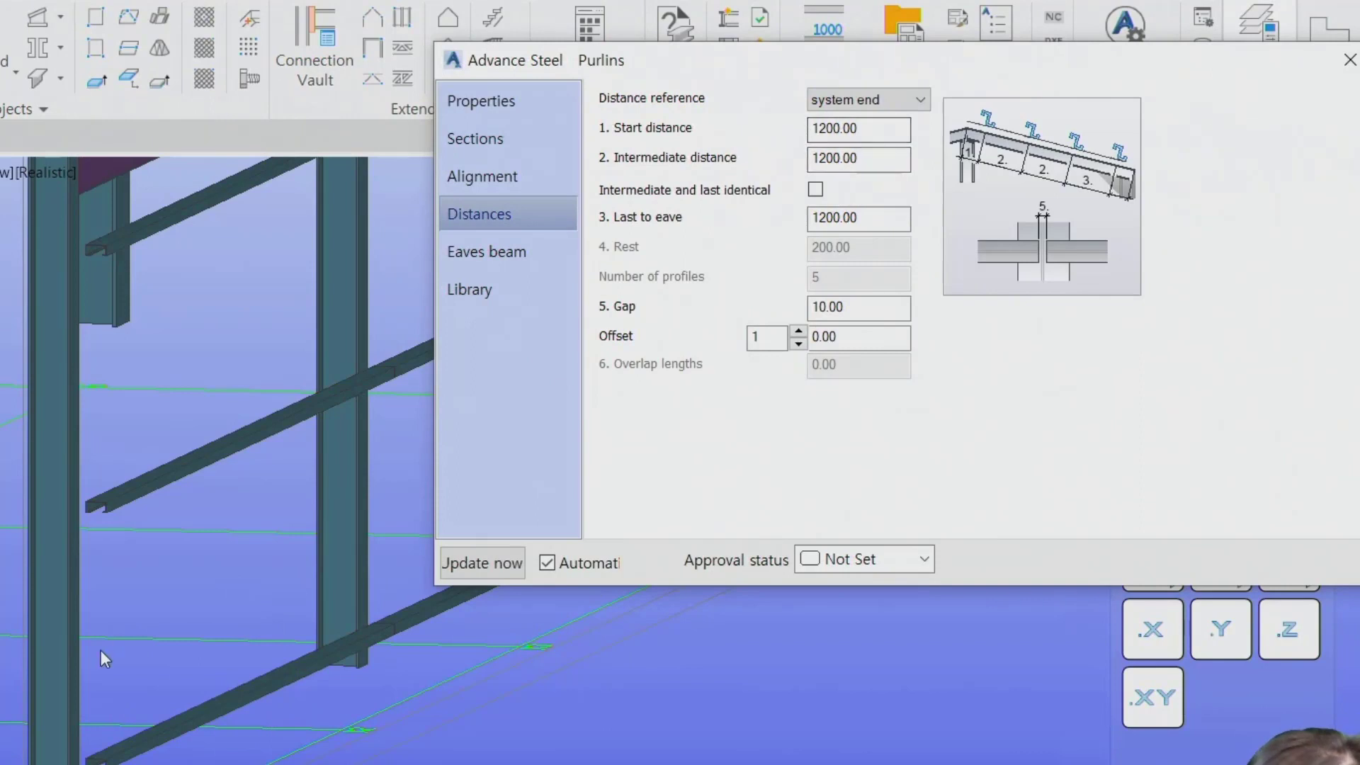
left_click_drag(874, 129, 730, 134)
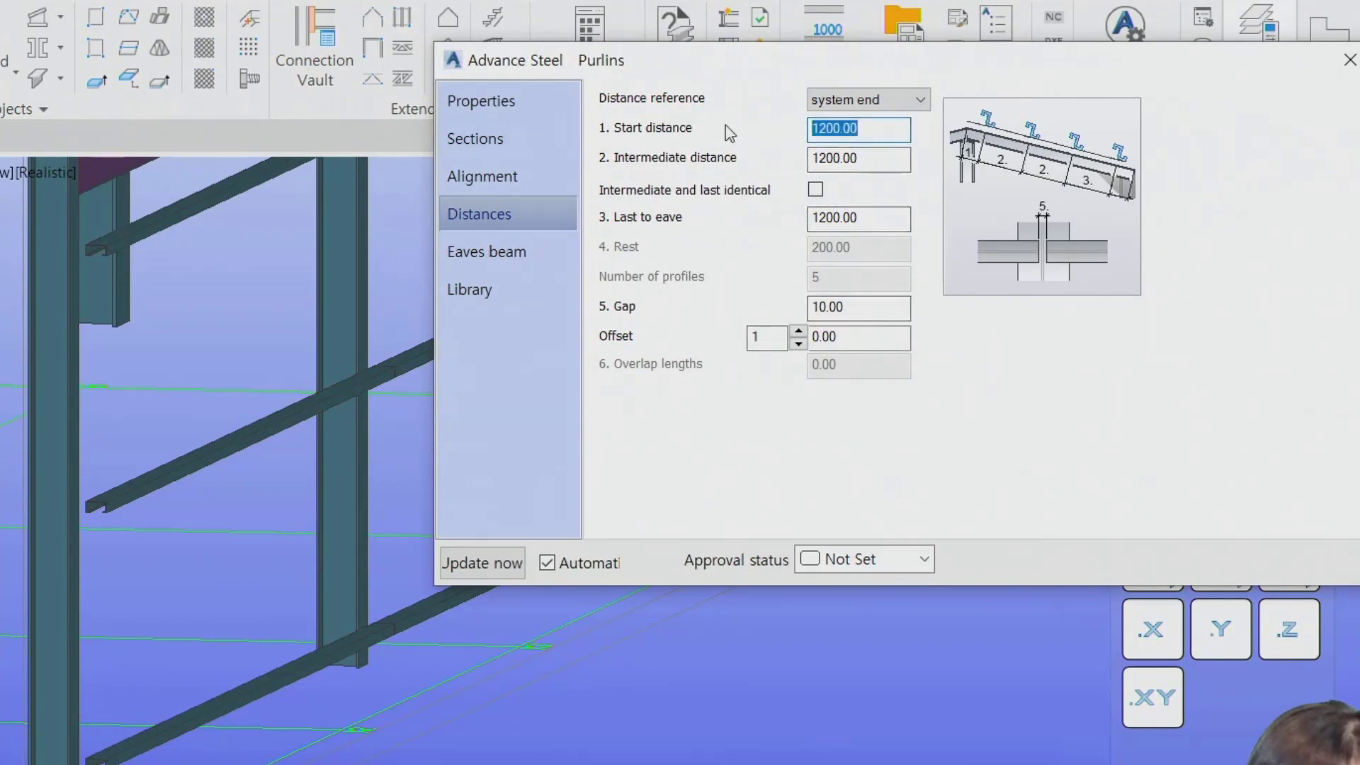
type("100")
key("Return")
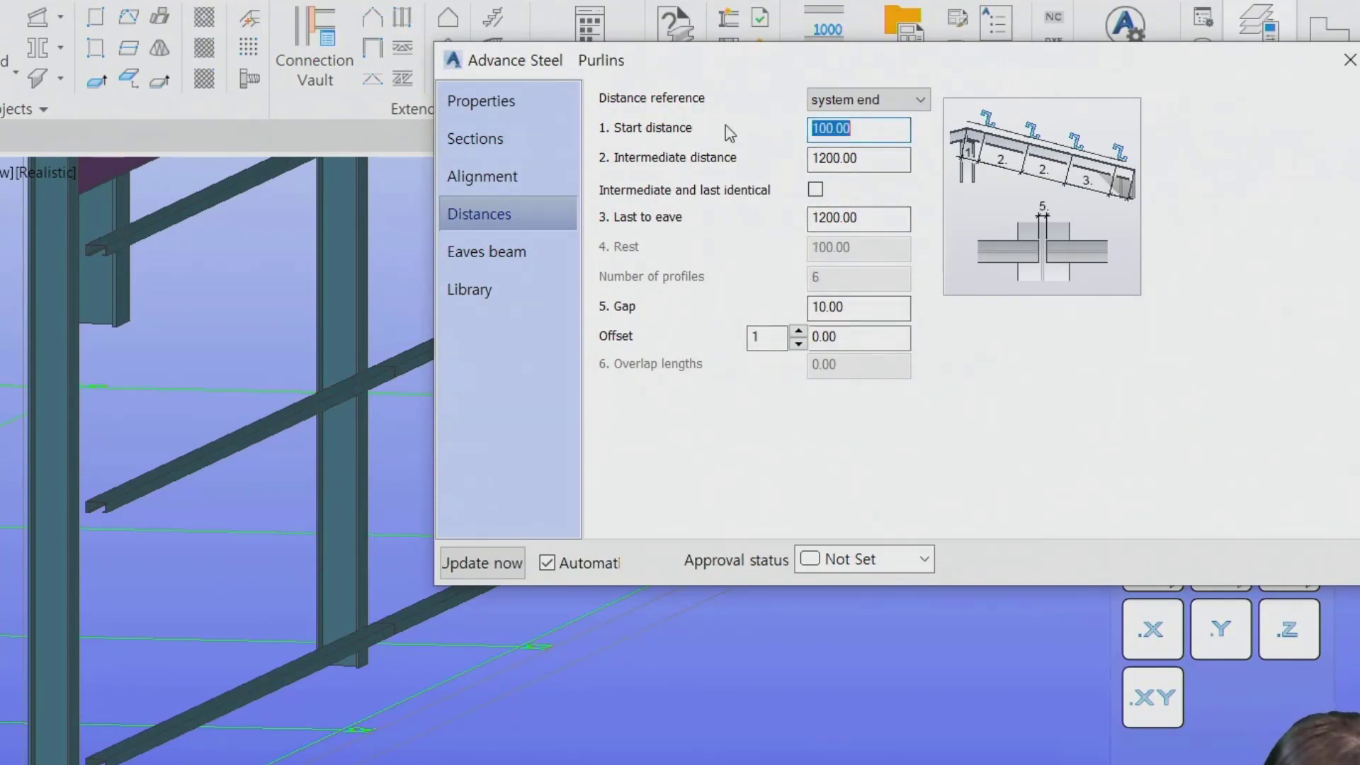
left_click_drag(881, 158, 764, 161)
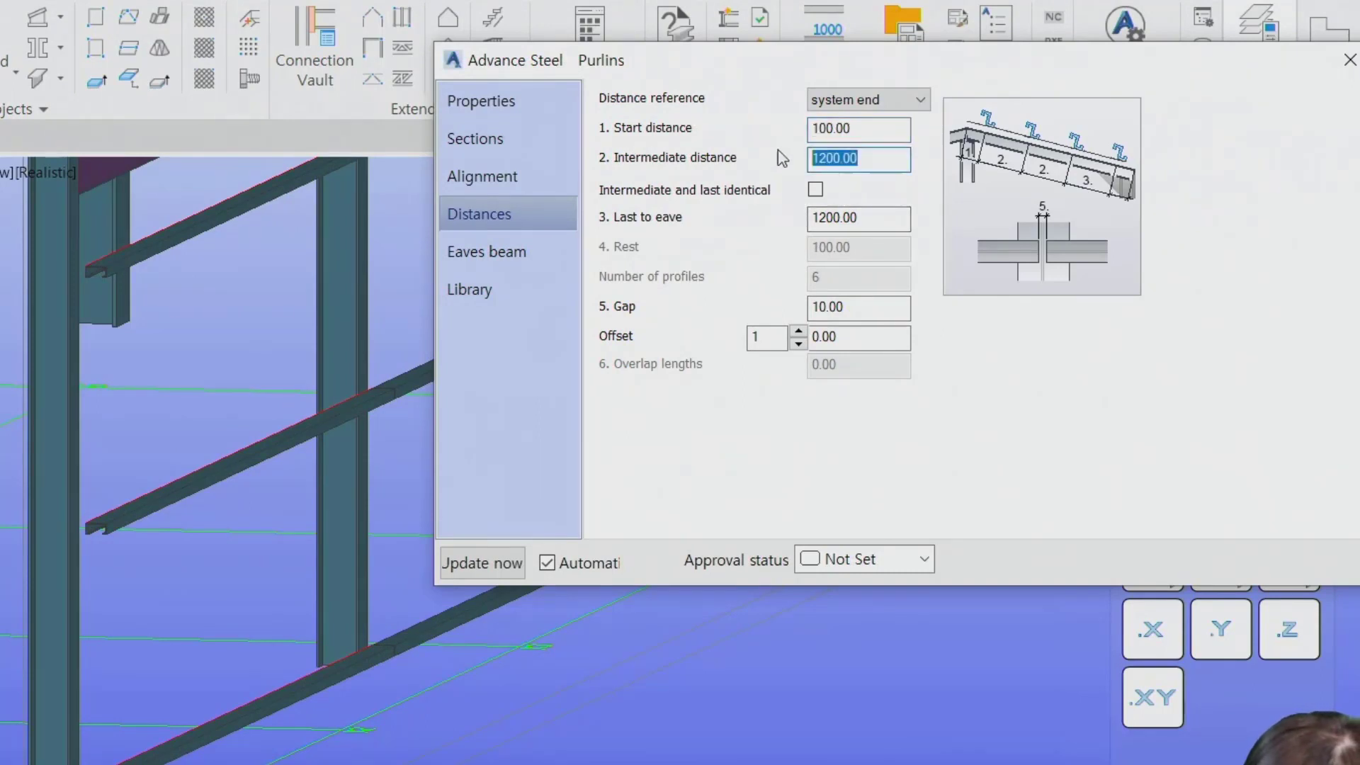
type("80")
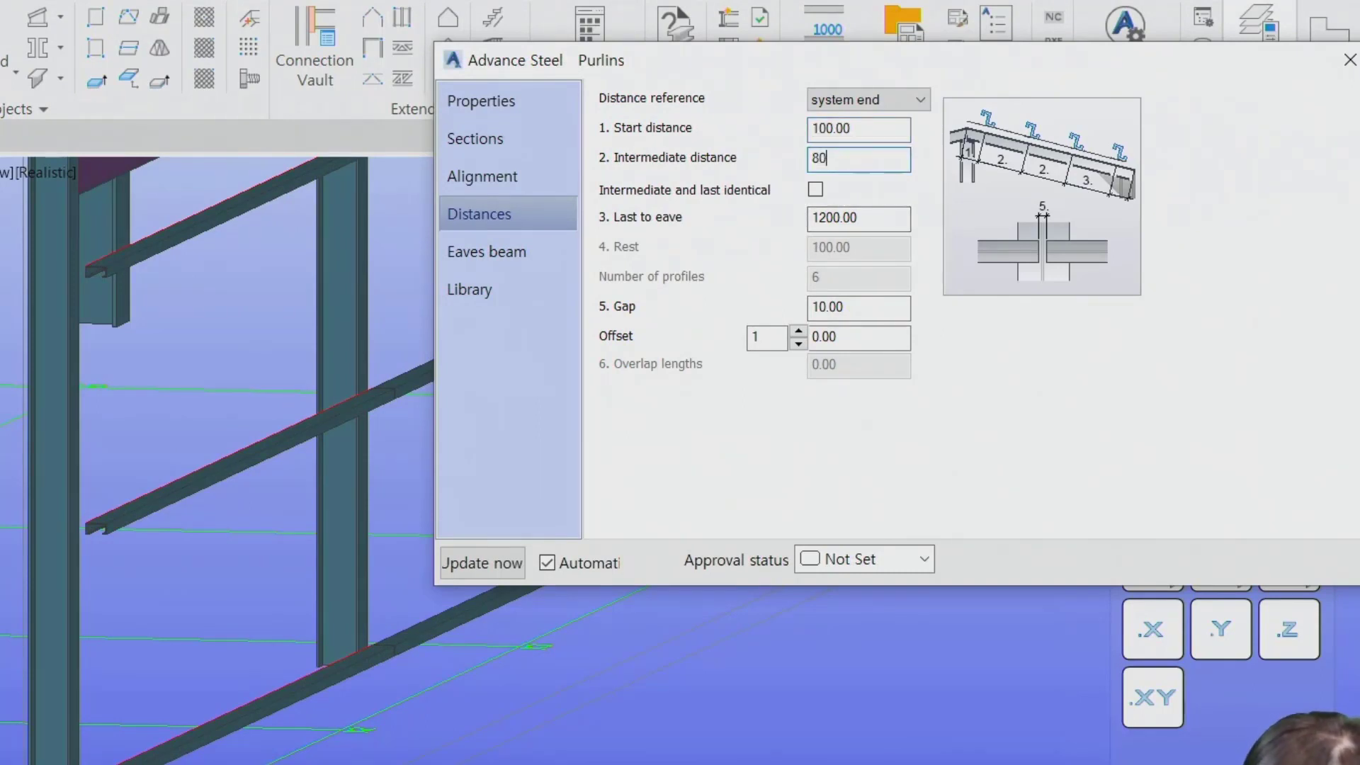
left_click_drag(887, 219, 665, 221)
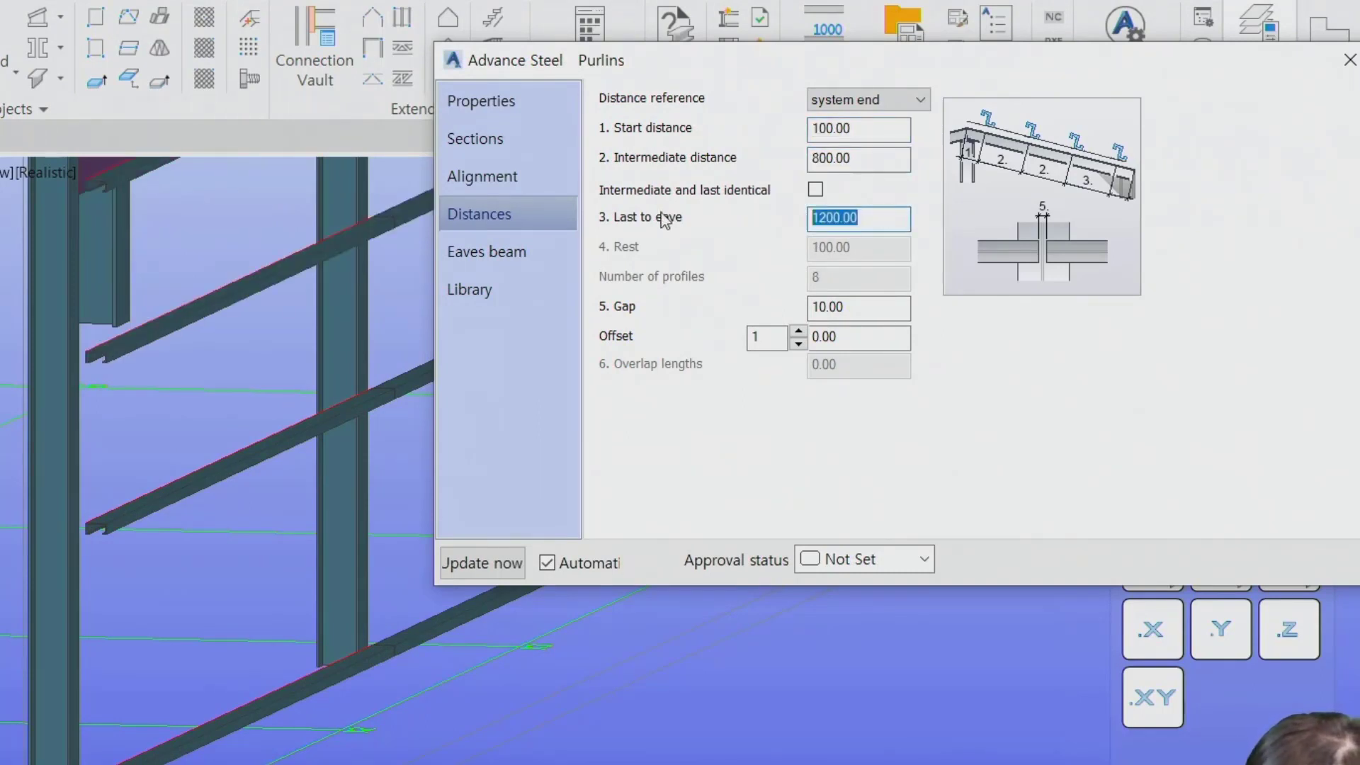
type("80")
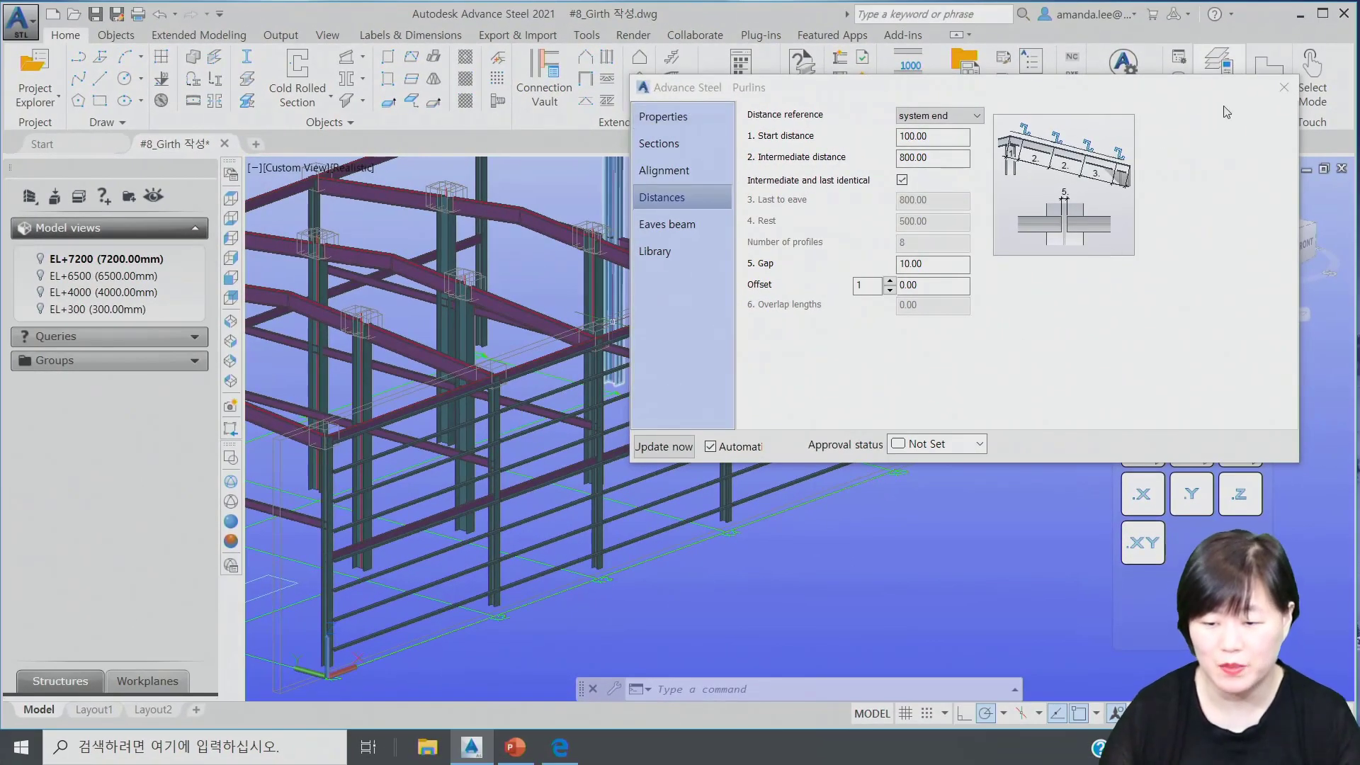
left_click(1284, 87)
scroll(688, 479, "up", 4)
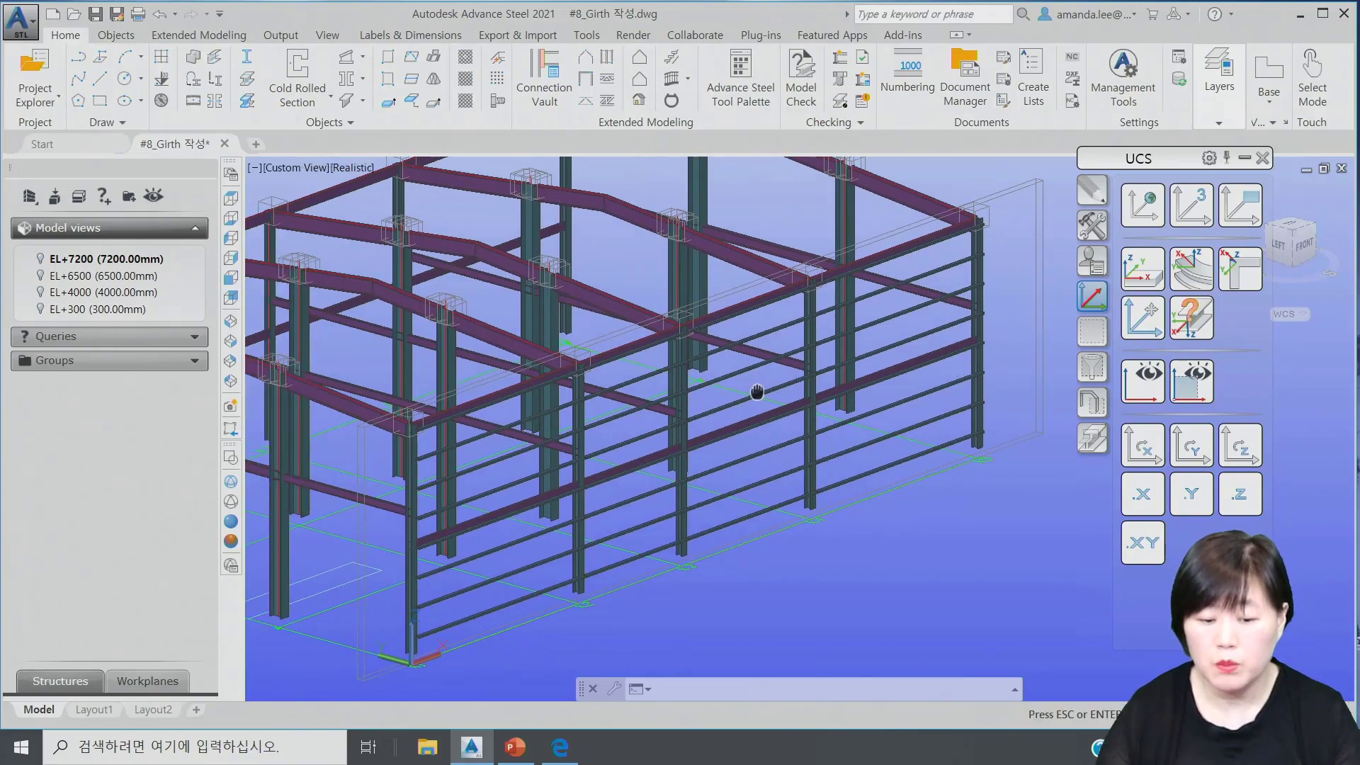
middle_click_drag(829, 509, 605, 530, "shift")
middle_click_drag(761, 527, 799, 513, "shift")
scroll(829, 483, "down", 4)
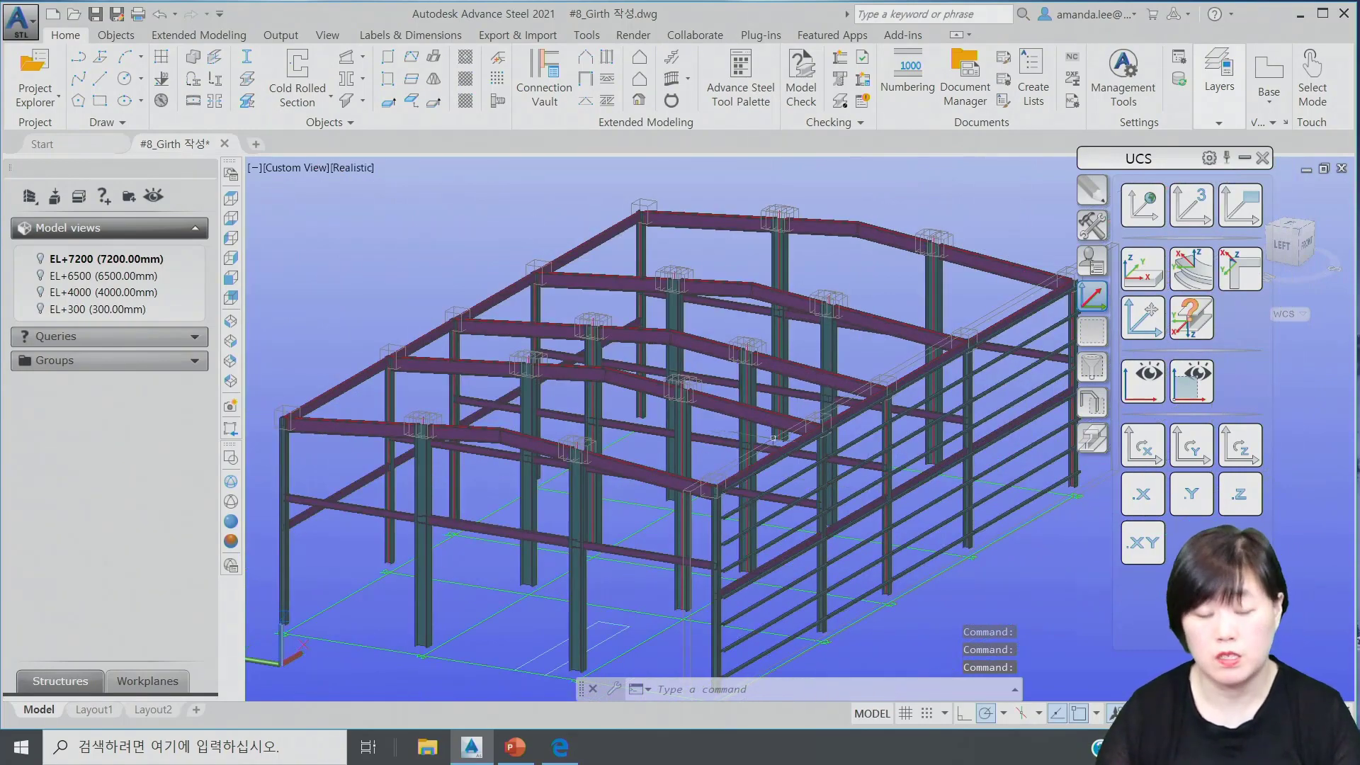
scroll(617, 212, "up", 2)
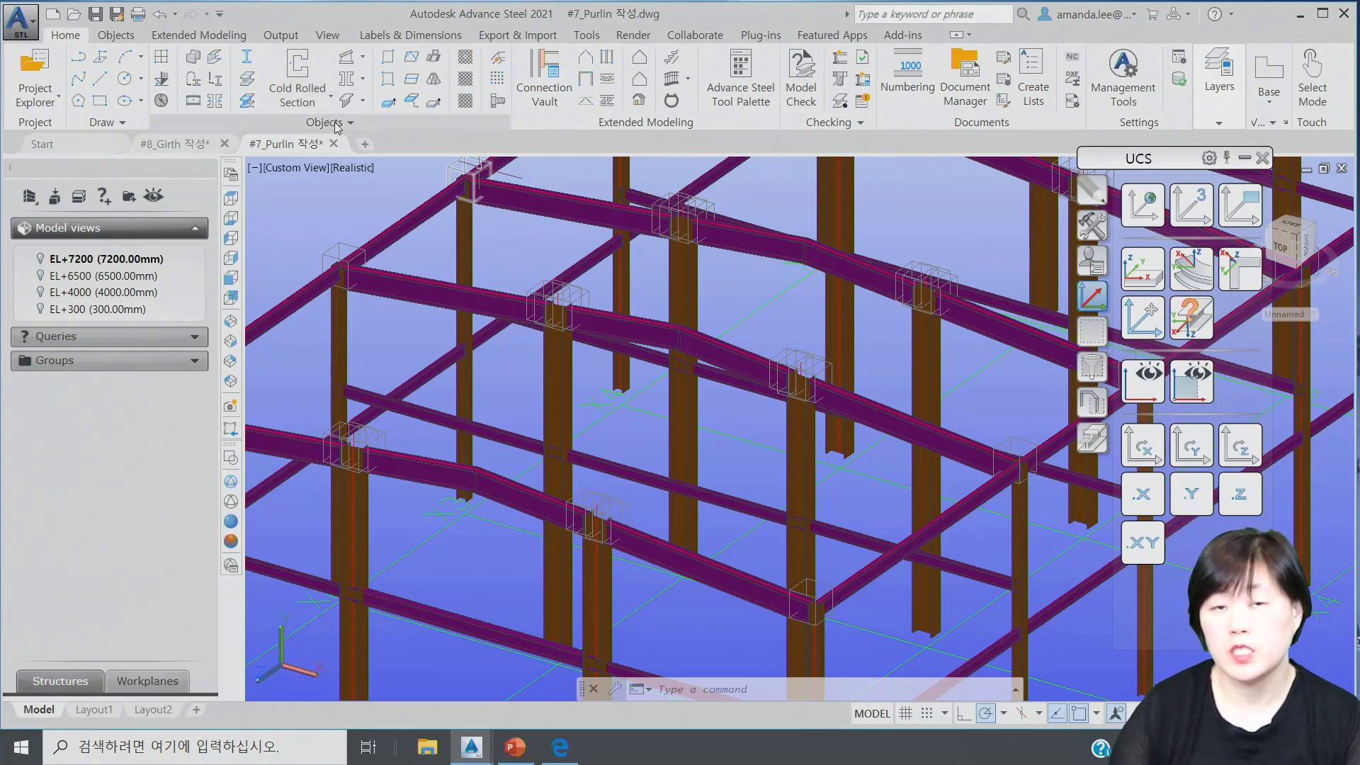
In the #7_Purlin 작성 drawing, place the UCS on the sloped rafter's object coordinate system at its ridge end.
left_click(1138, 274)
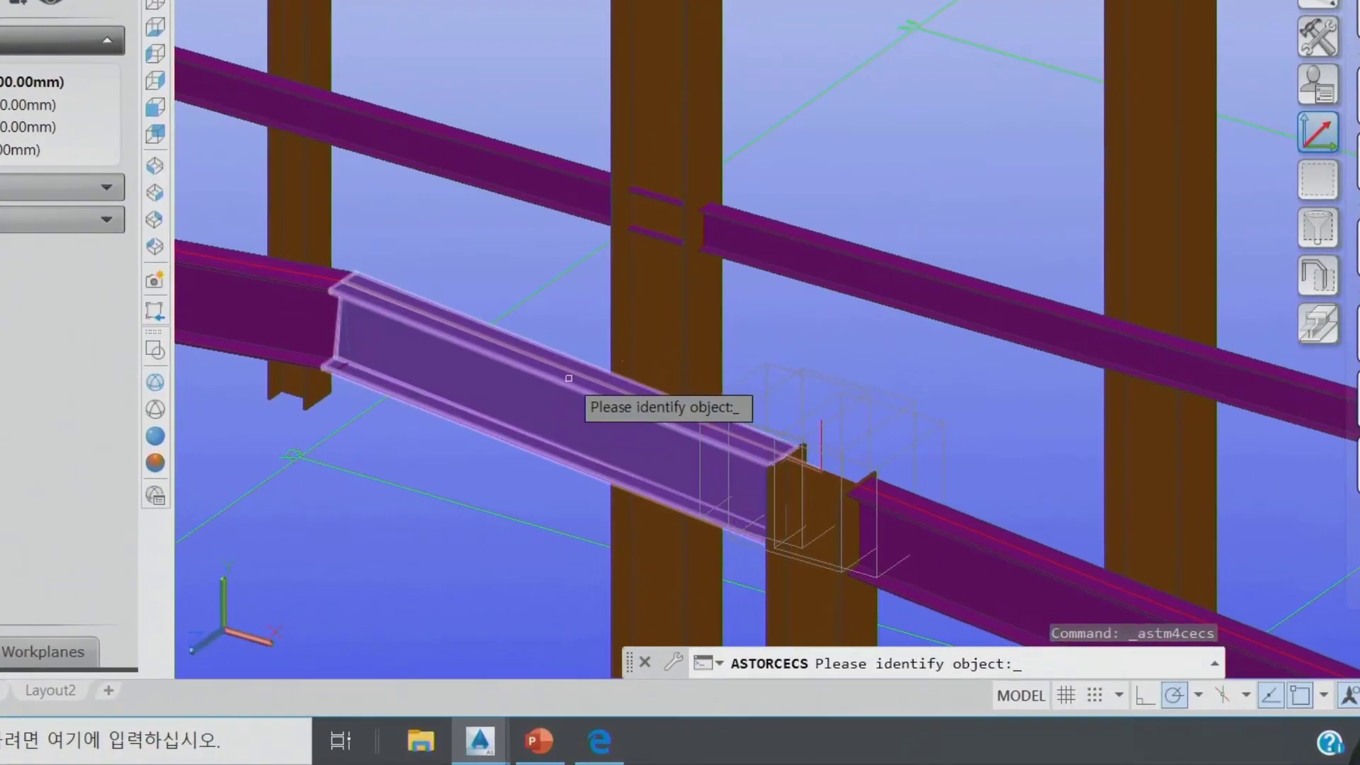
left_click(569, 379)
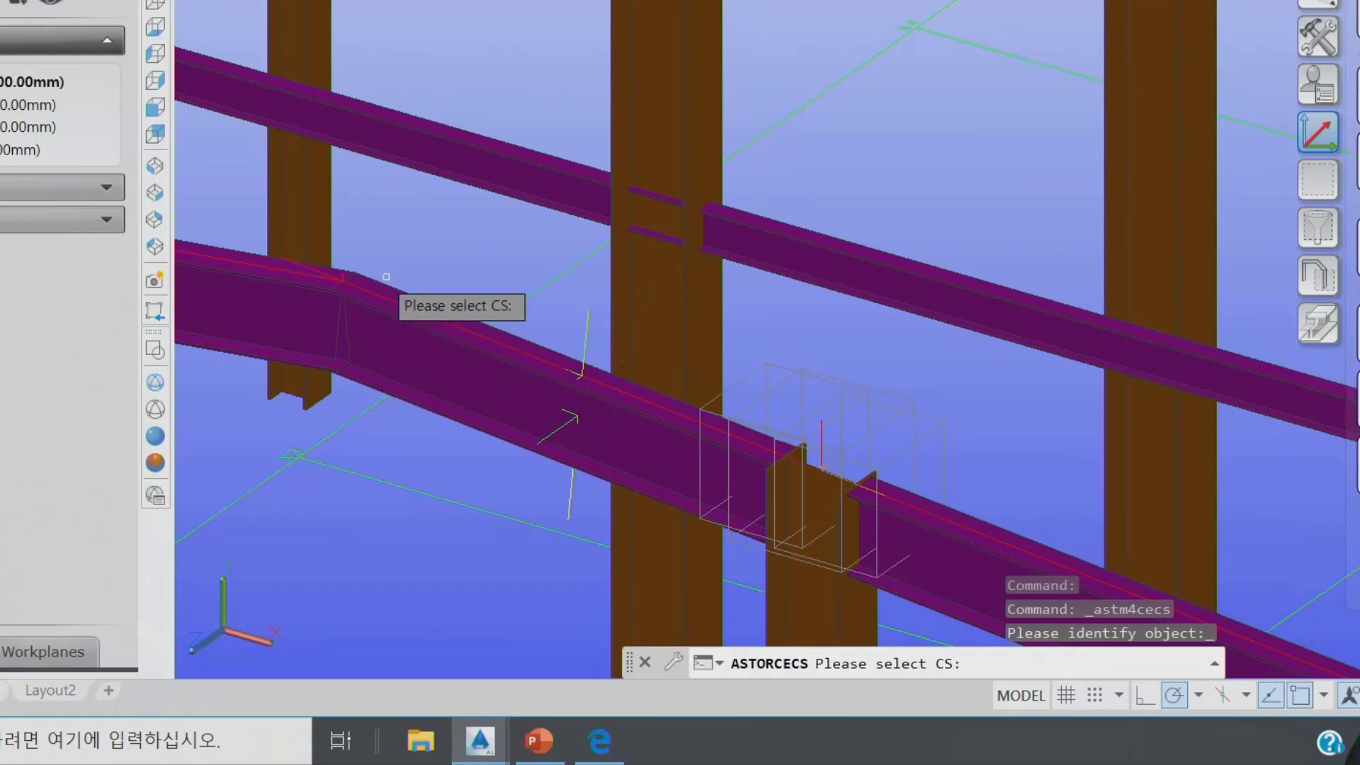
scroll(300, 251, "up", 5)
left_click(301, 252)
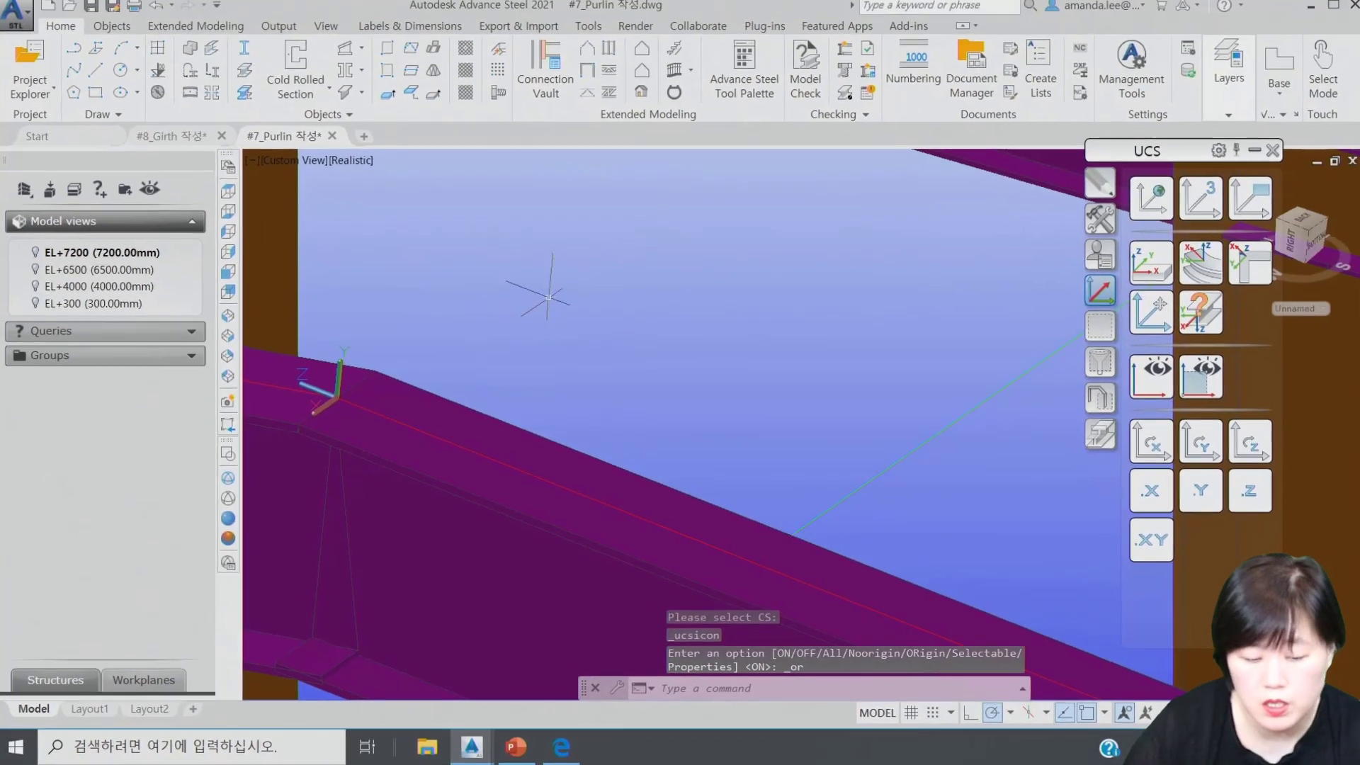
middle_click_drag(721, 238, 904, 216)
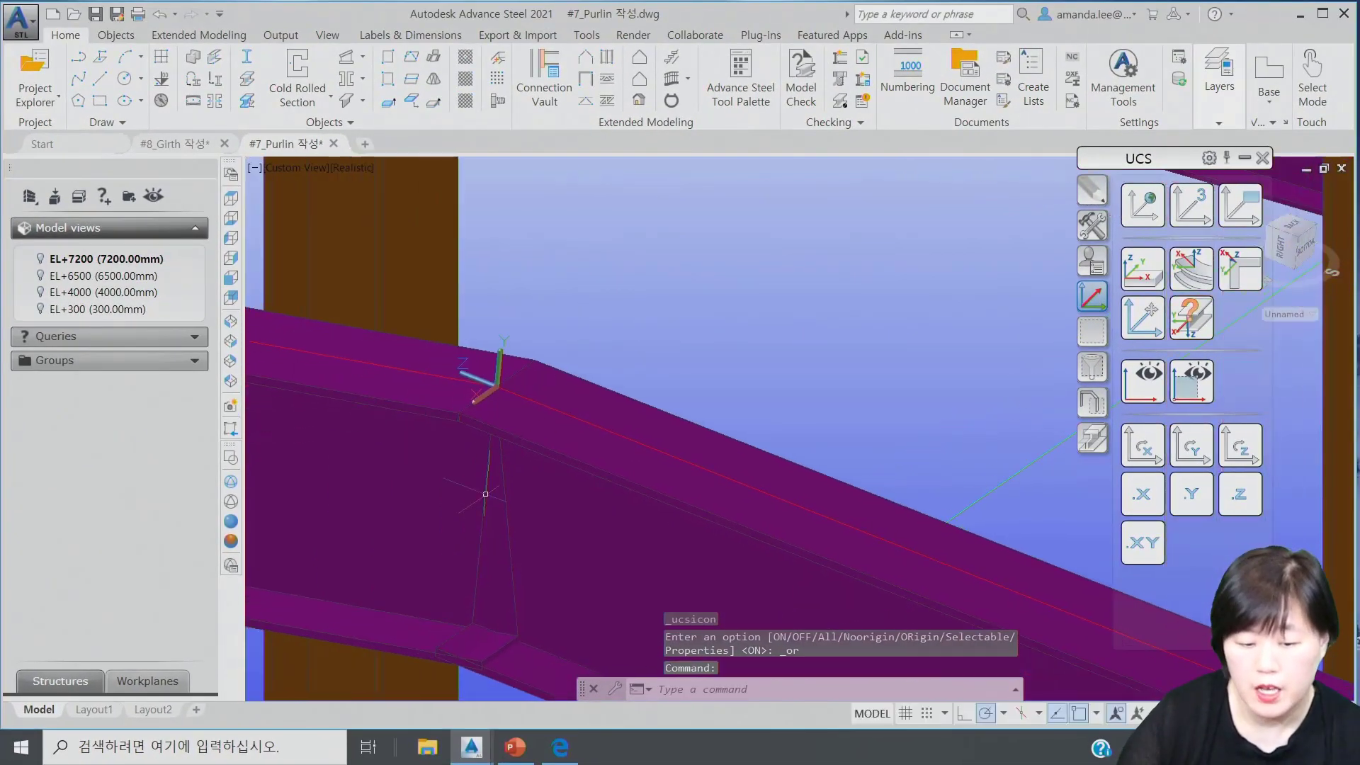
scroll(488, 345, "up", 3)
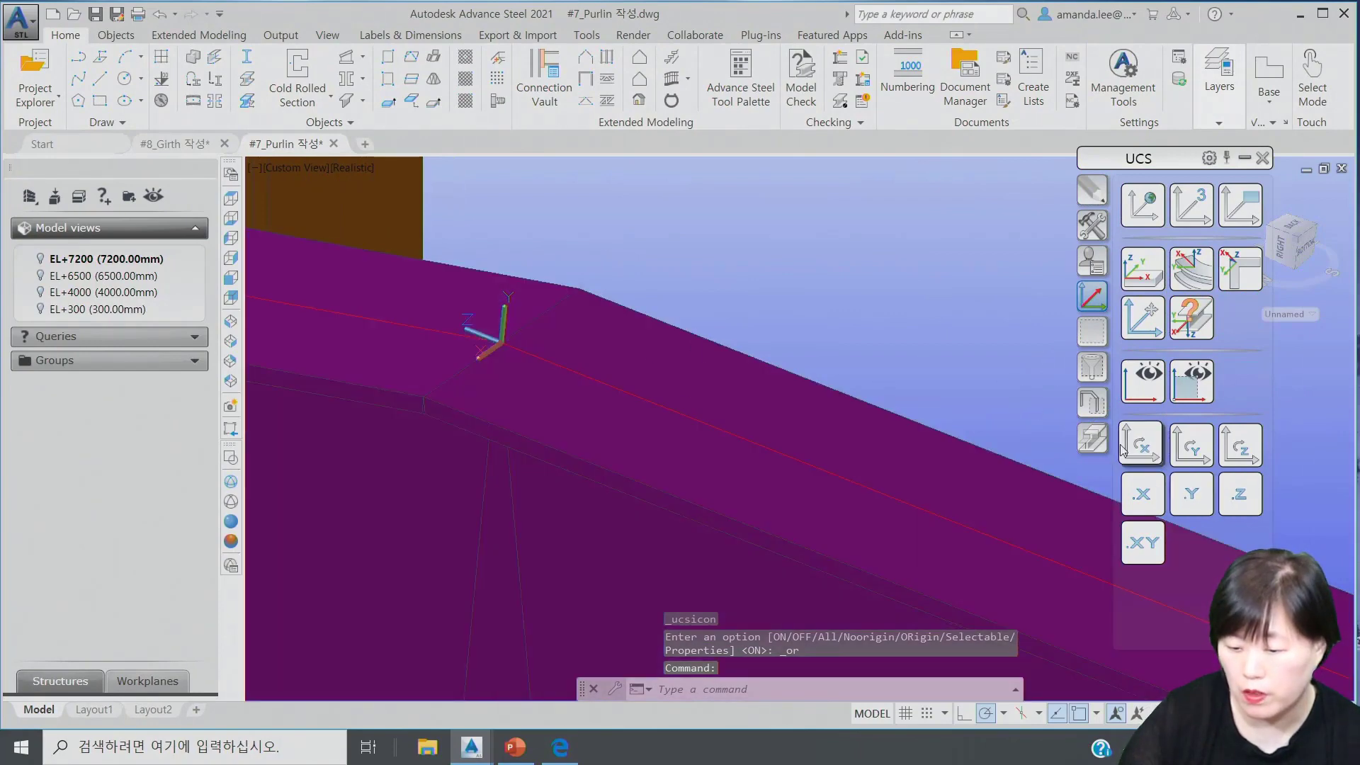
Rotate the UCS about its X axis and create a cold rolled C section from this rafter's ridge point to the far frame's ridge point.
left_click(1149, 453)
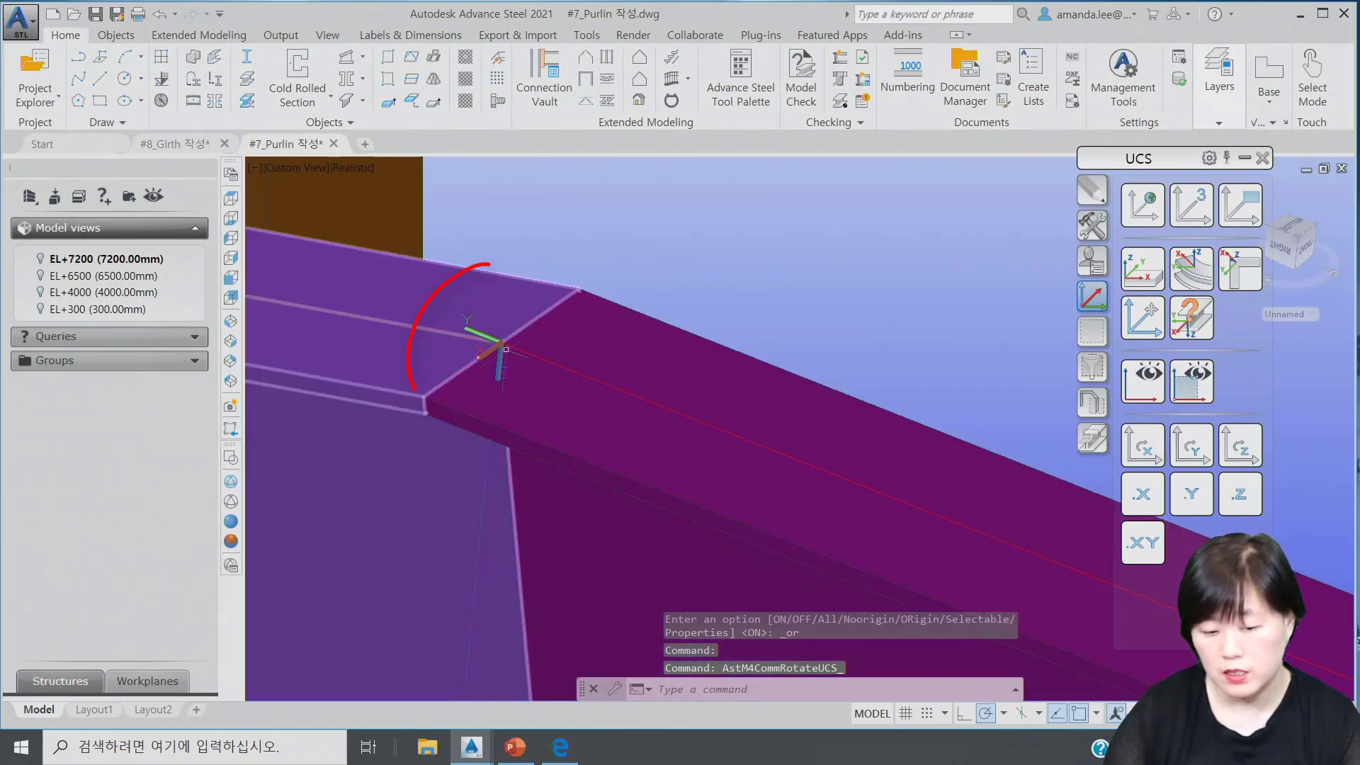
scroll(496, 292, "down", 5)
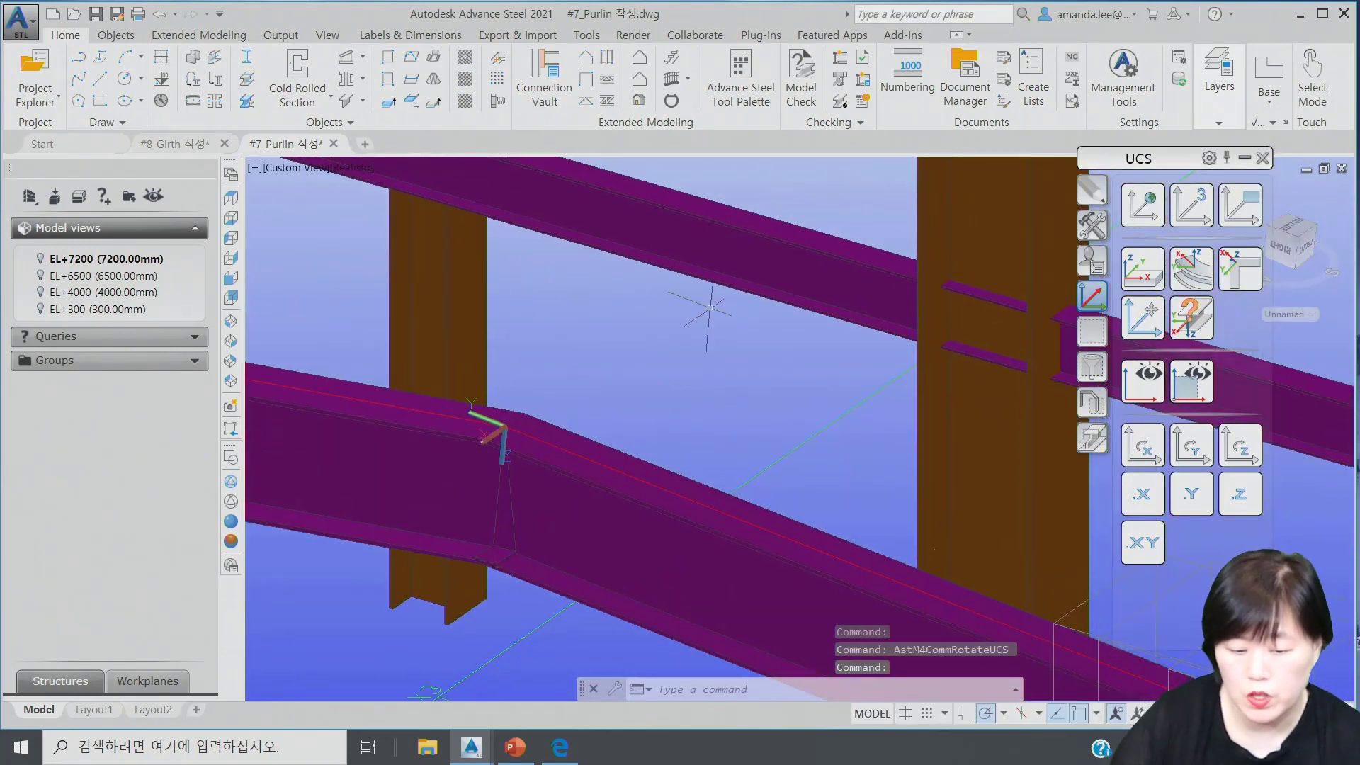
left_click(309, 93)
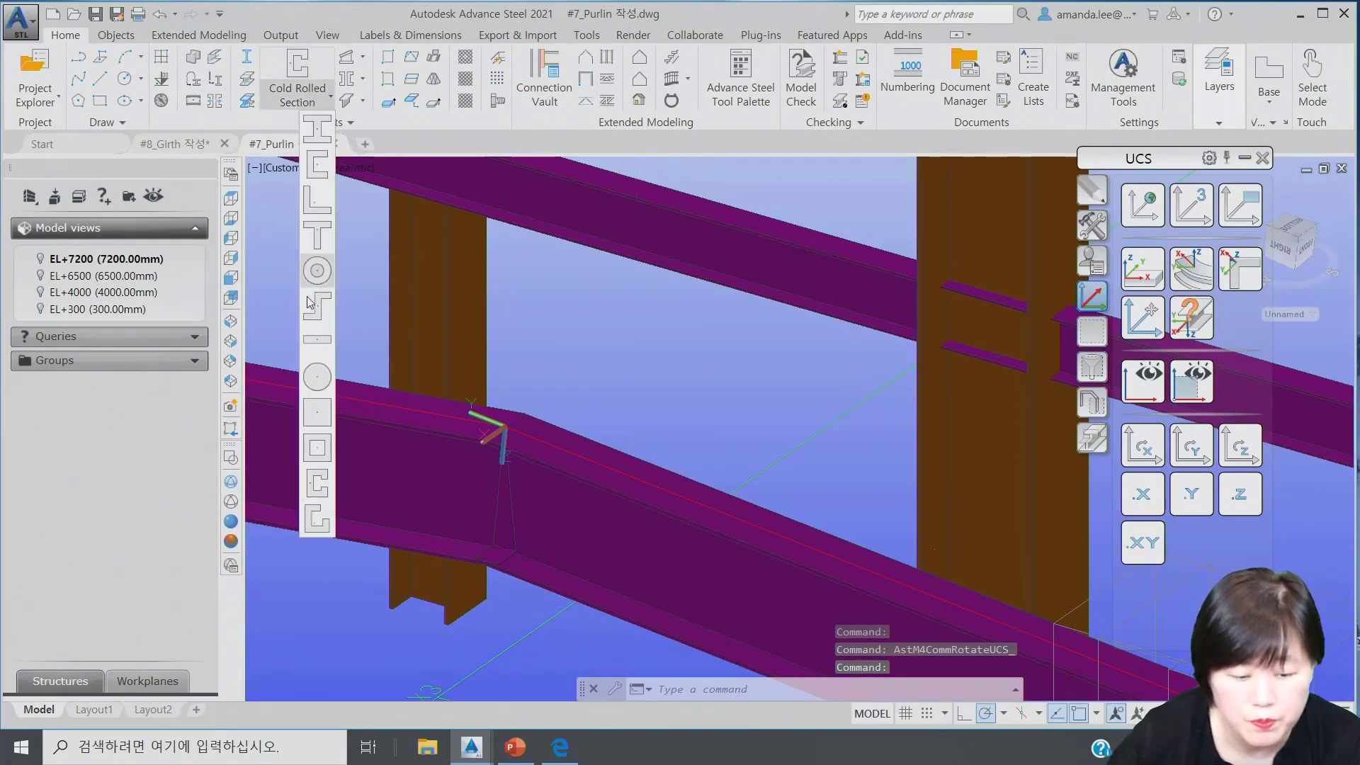
left_click(309, 472)
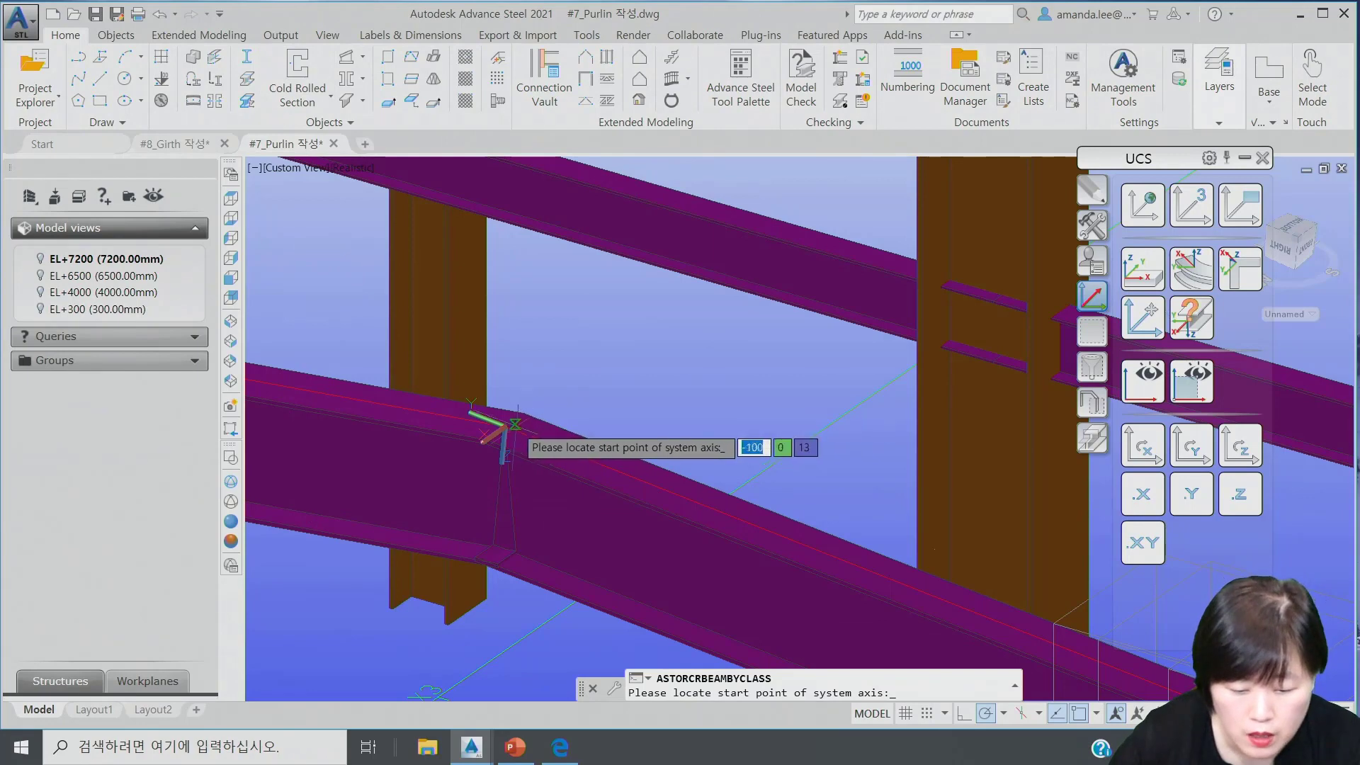
scroll(504, 430, "up", 3)
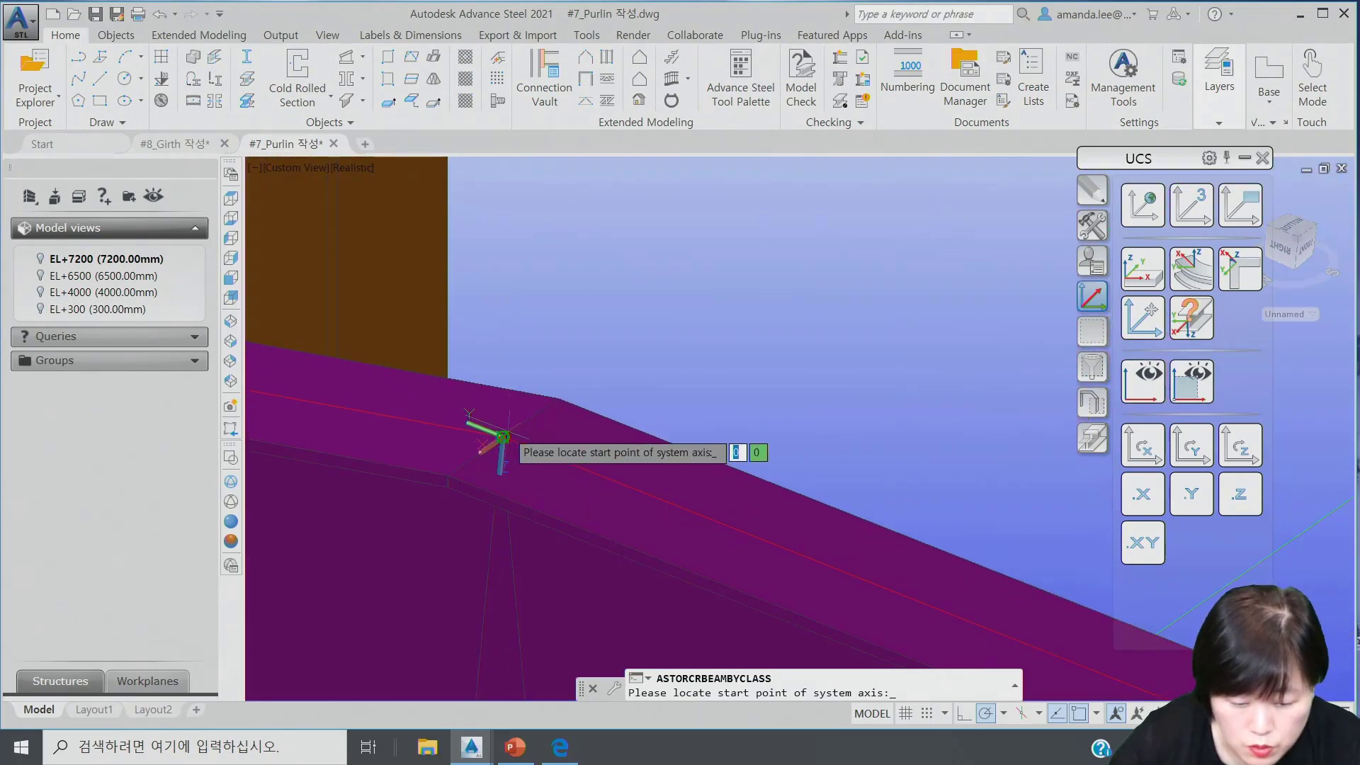
left_click(503, 437)
scroll(503, 443, "down", 8)
scroll(649, 356, "up", 5)
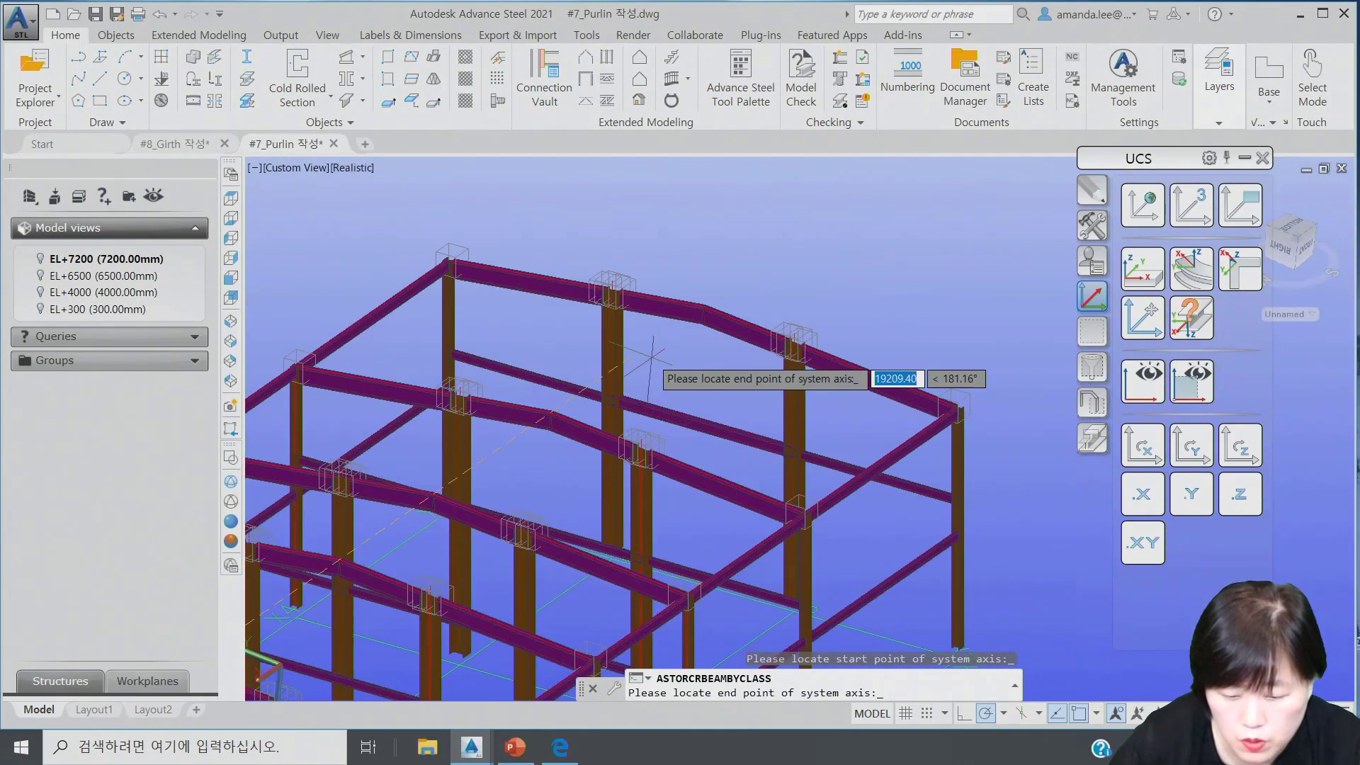
scroll(661, 404, "up", 2)
left_click(647, 434)
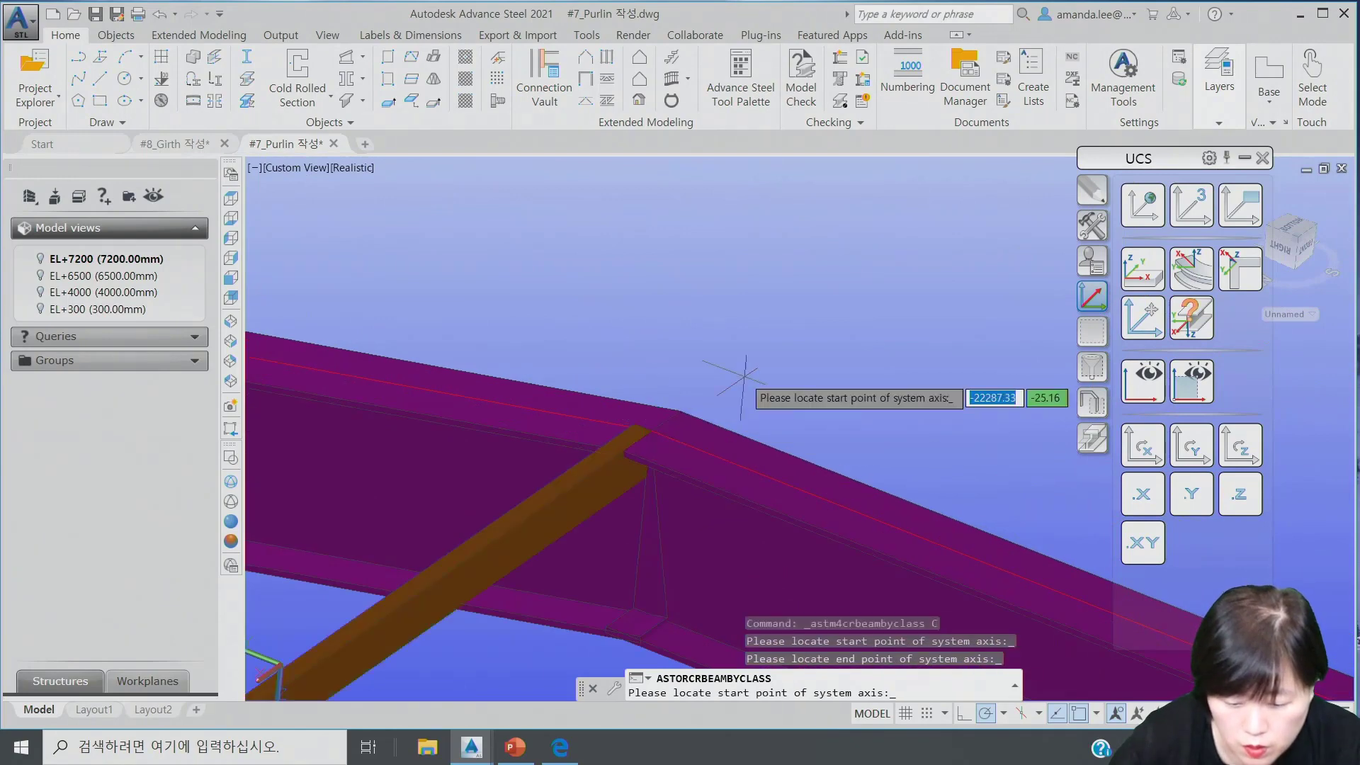
Set the new purlin's section size to C 100x50x20x3.2 from the Korea C-Channels profiles.
scroll(758, 347, "down", 3)
scroll(758, 345, "down", 4)
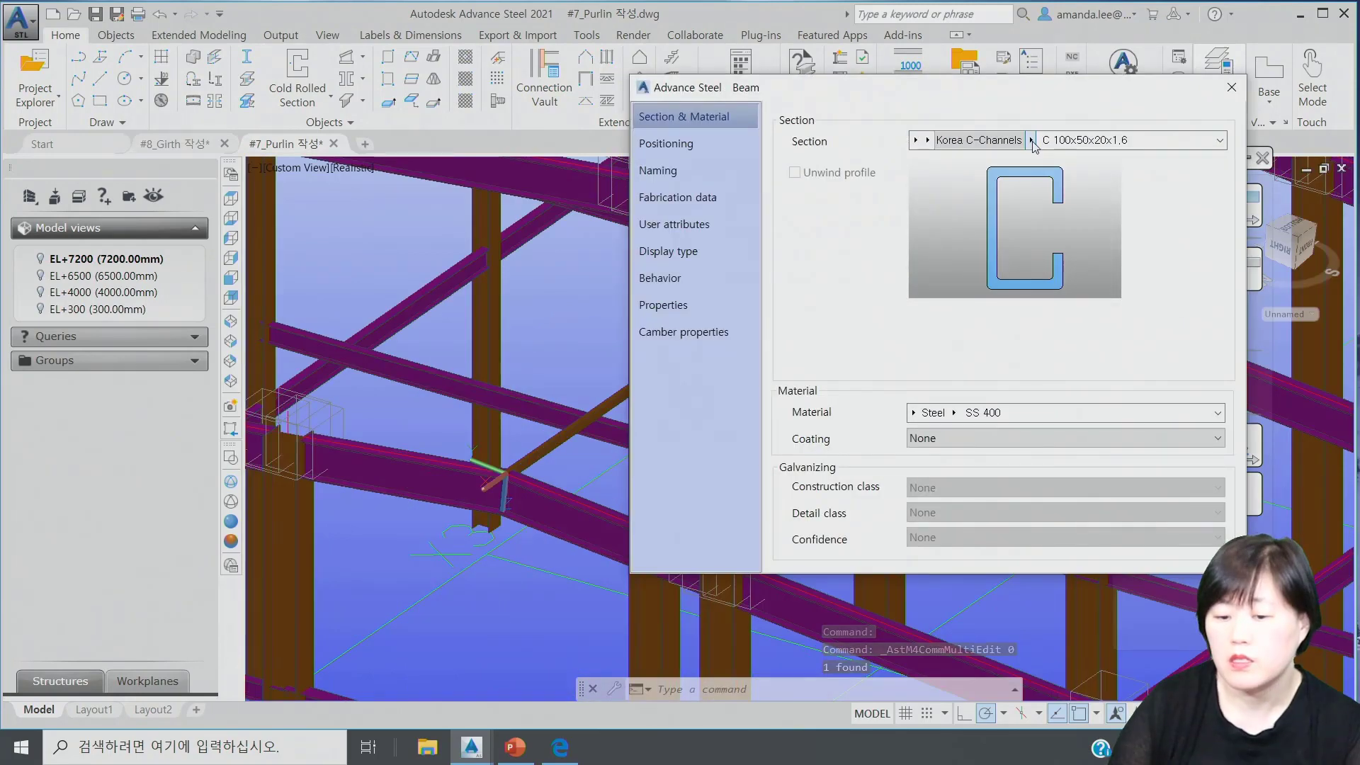
left_click(1032, 141)
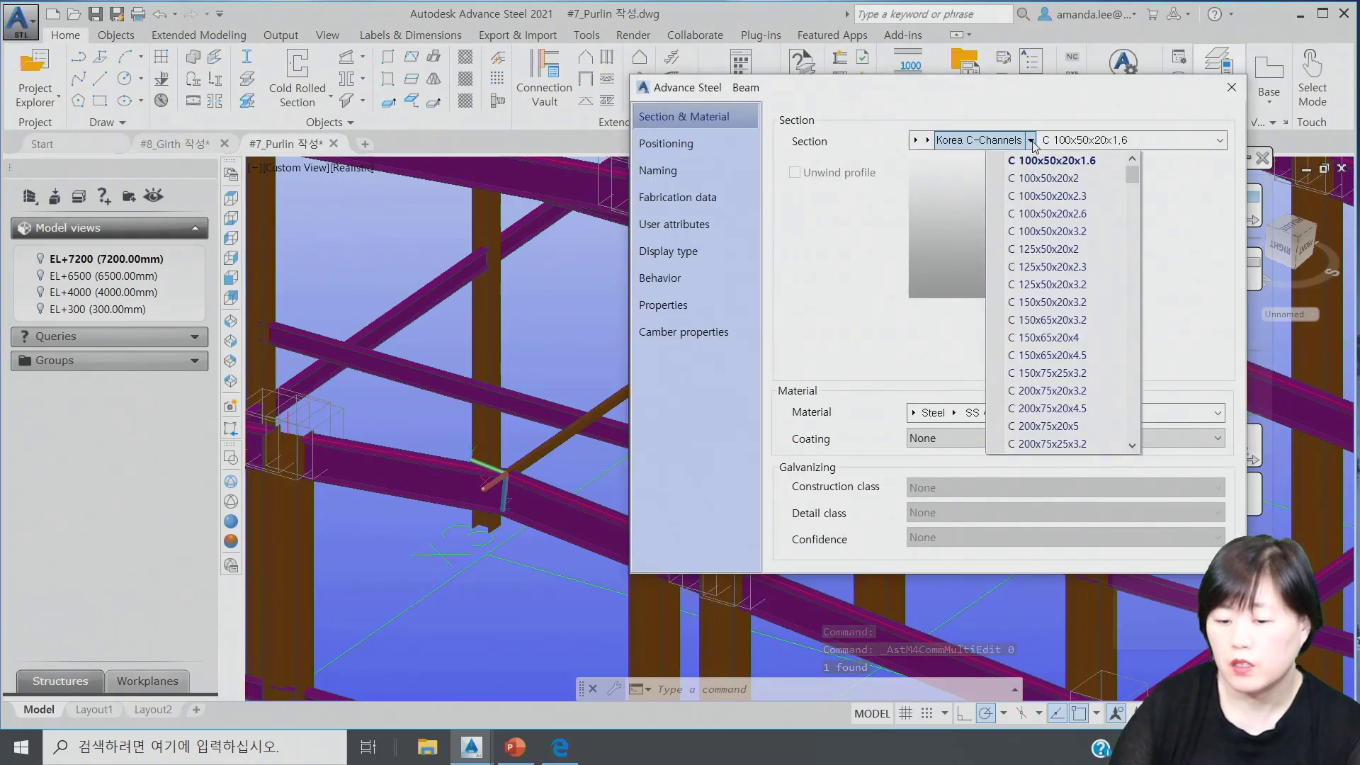
left_click(1031, 140)
left_click(1032, 141)
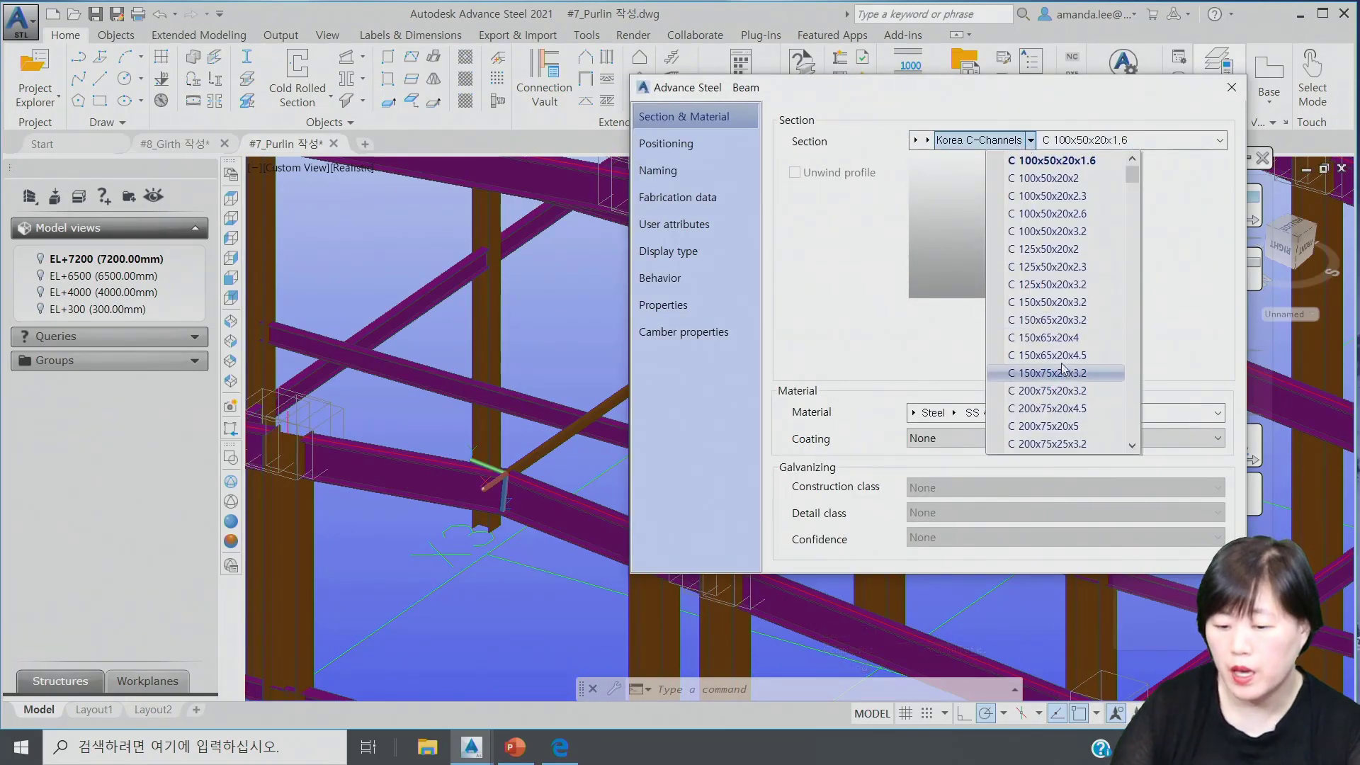
left_click(1089, 231)
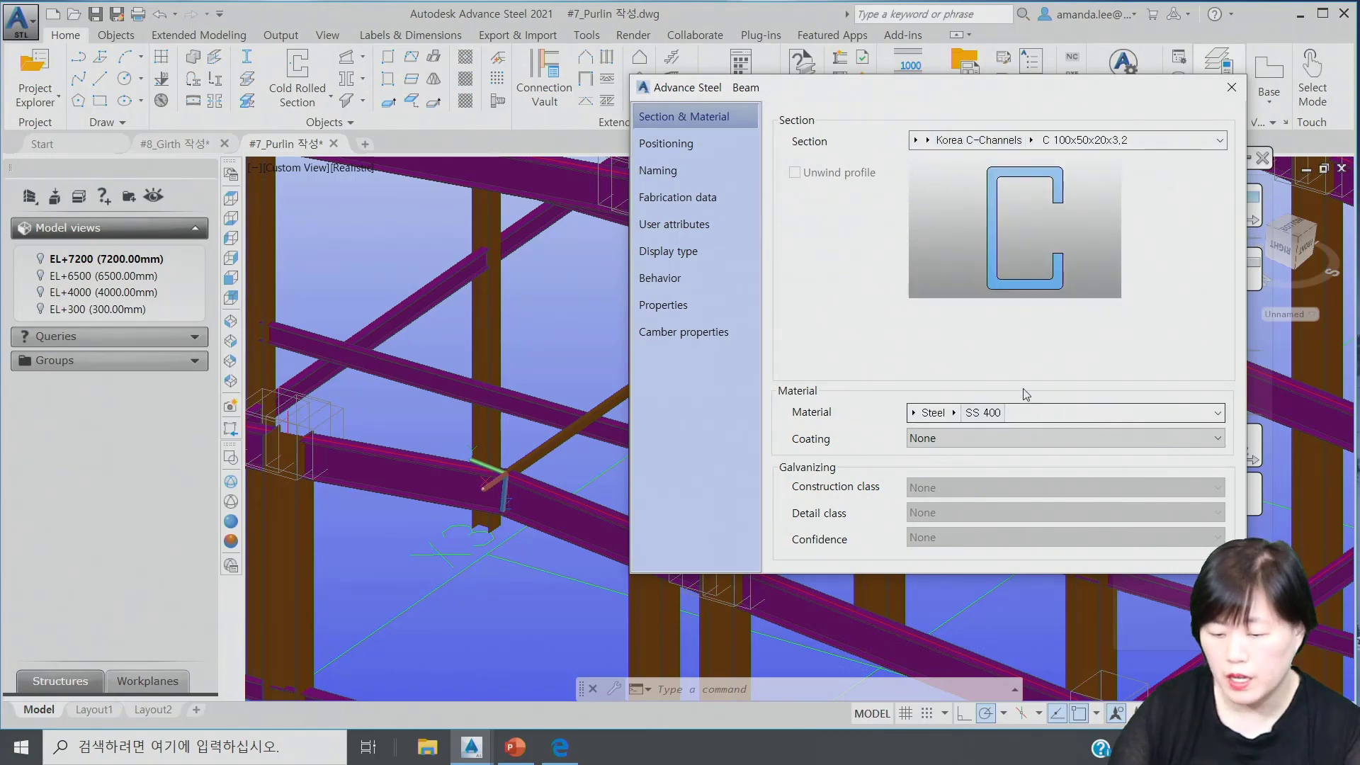
Set the purlin's positioning angle to 180 so the channel stands on top of the rafter.
left_click(724, 144)
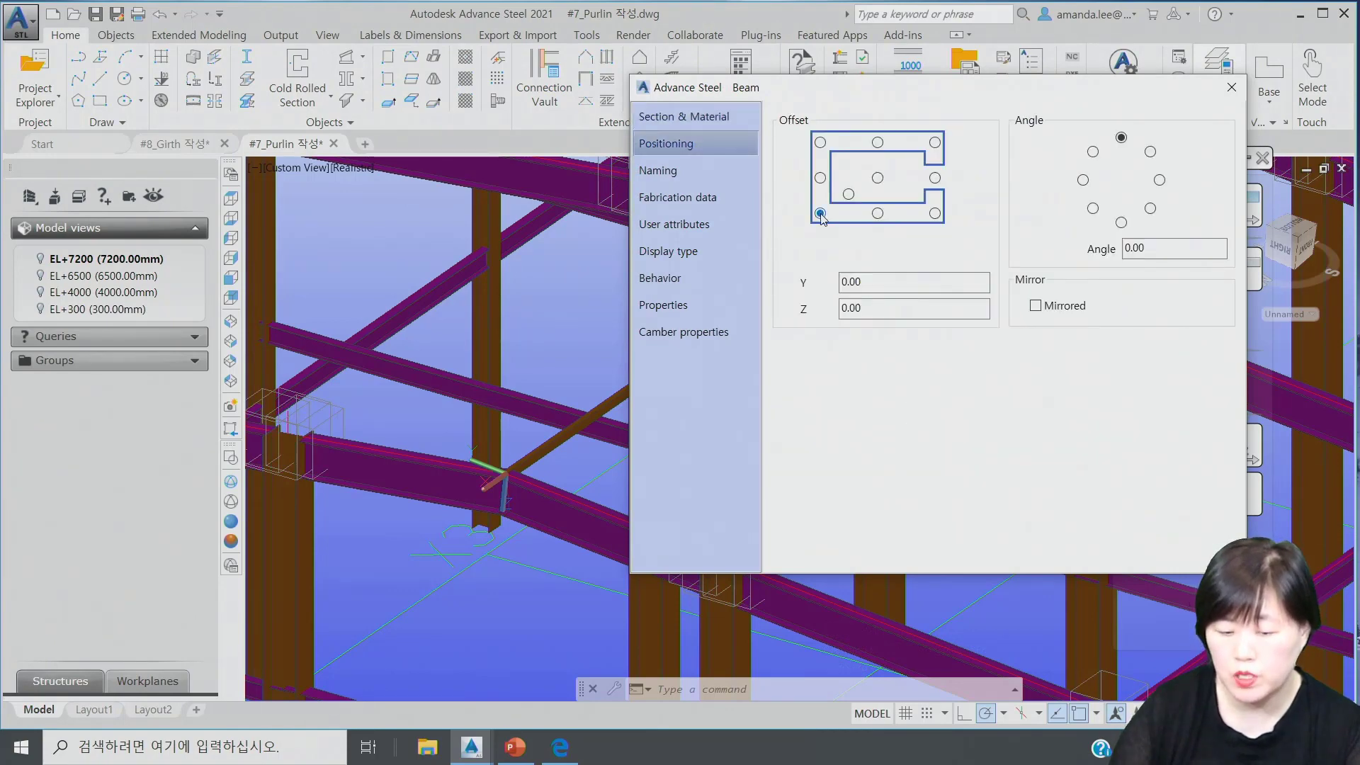
scroll(555, 469, "up", 5)
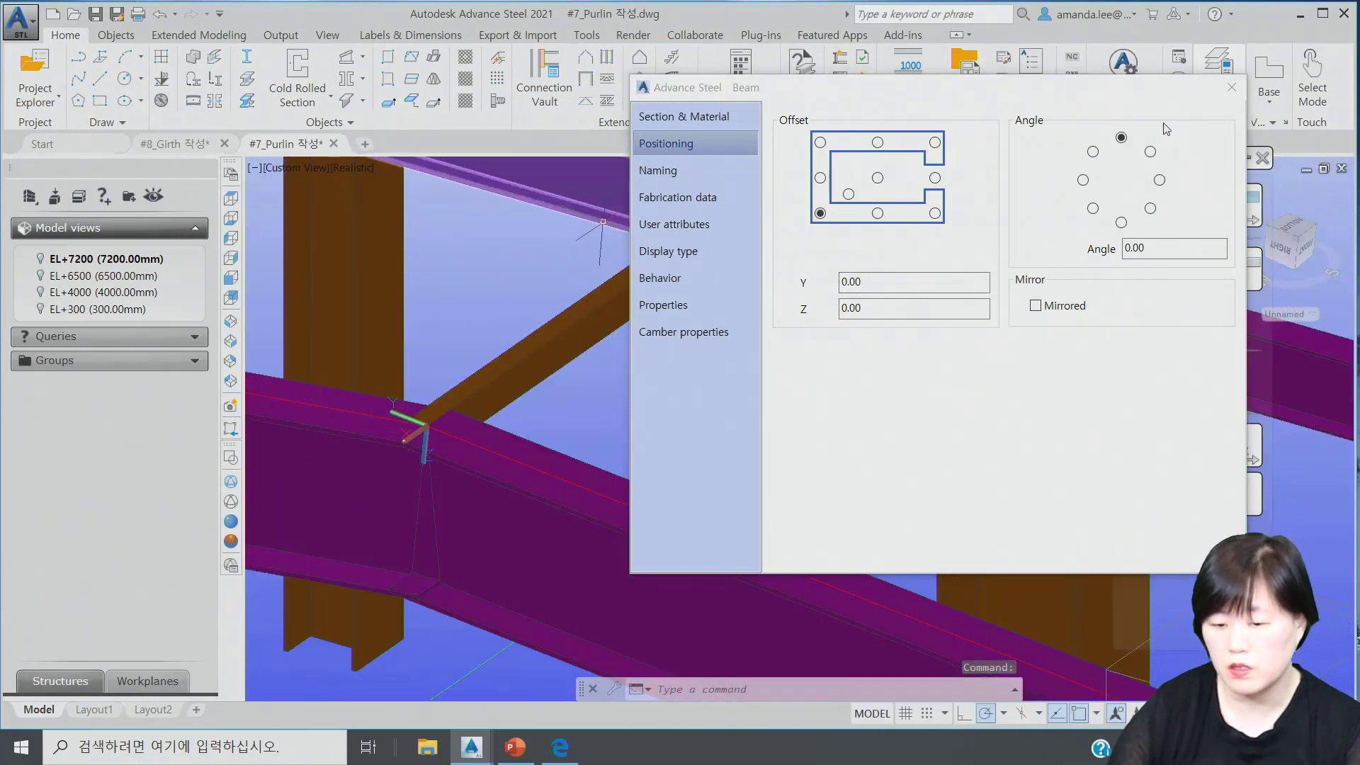
left_click(1122, 222)
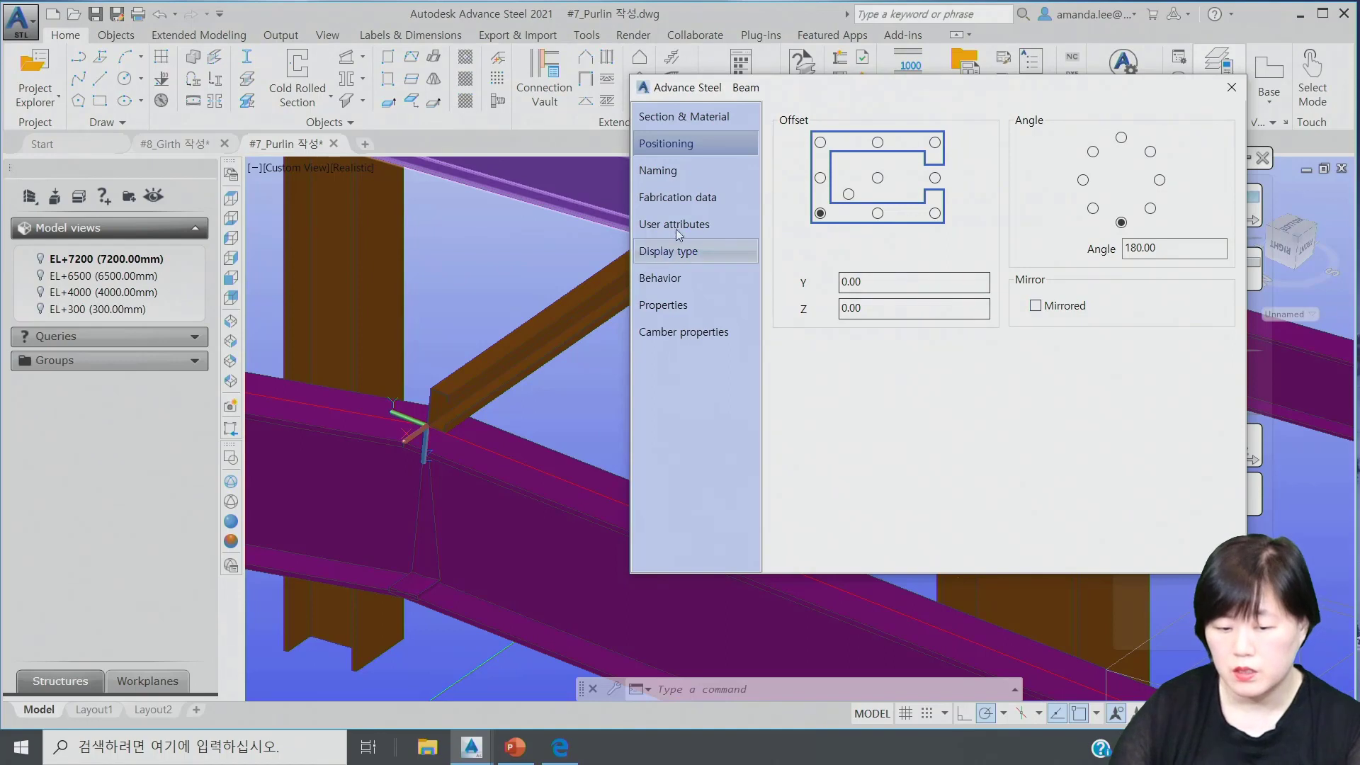
Assign the Purlin model role to the channel and close its beam properties.
left_click(694, 179)
left_click(1056, 400)
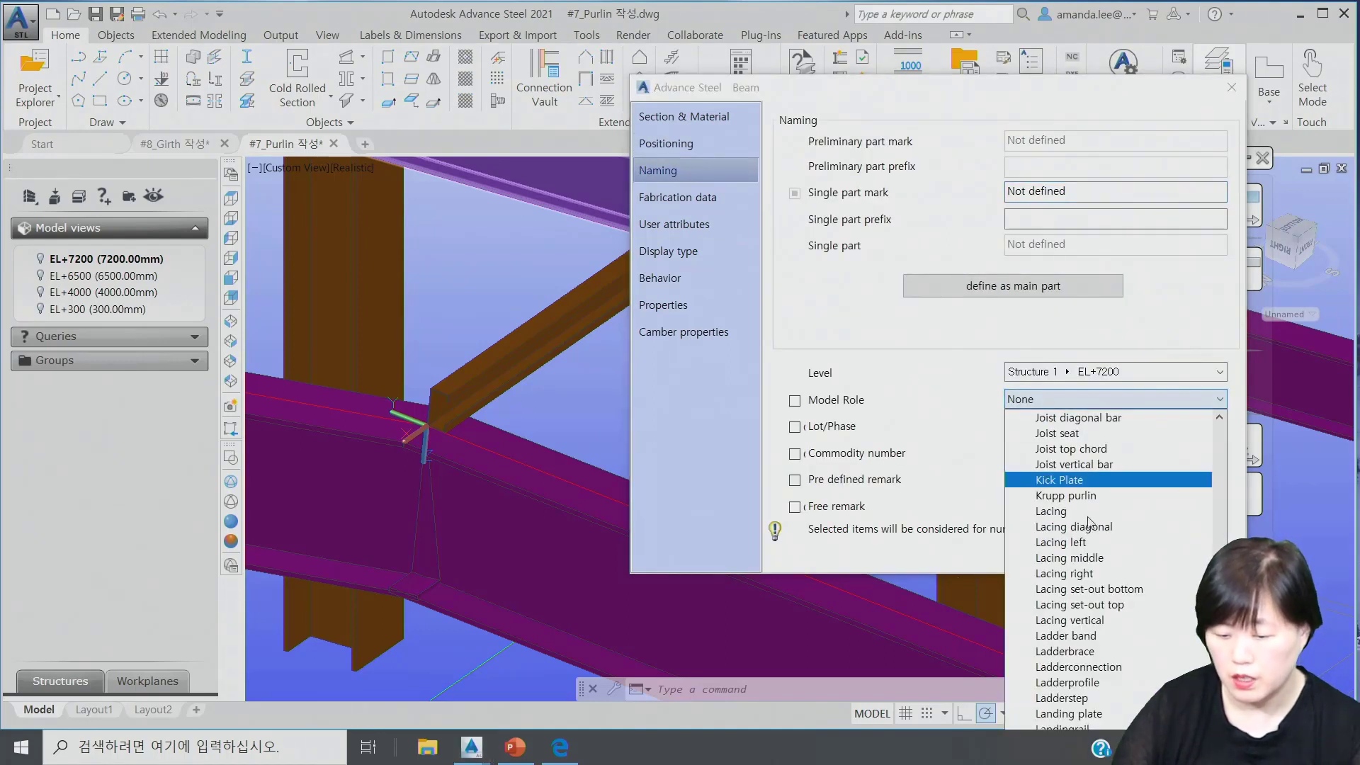
left_click(1082, 603)
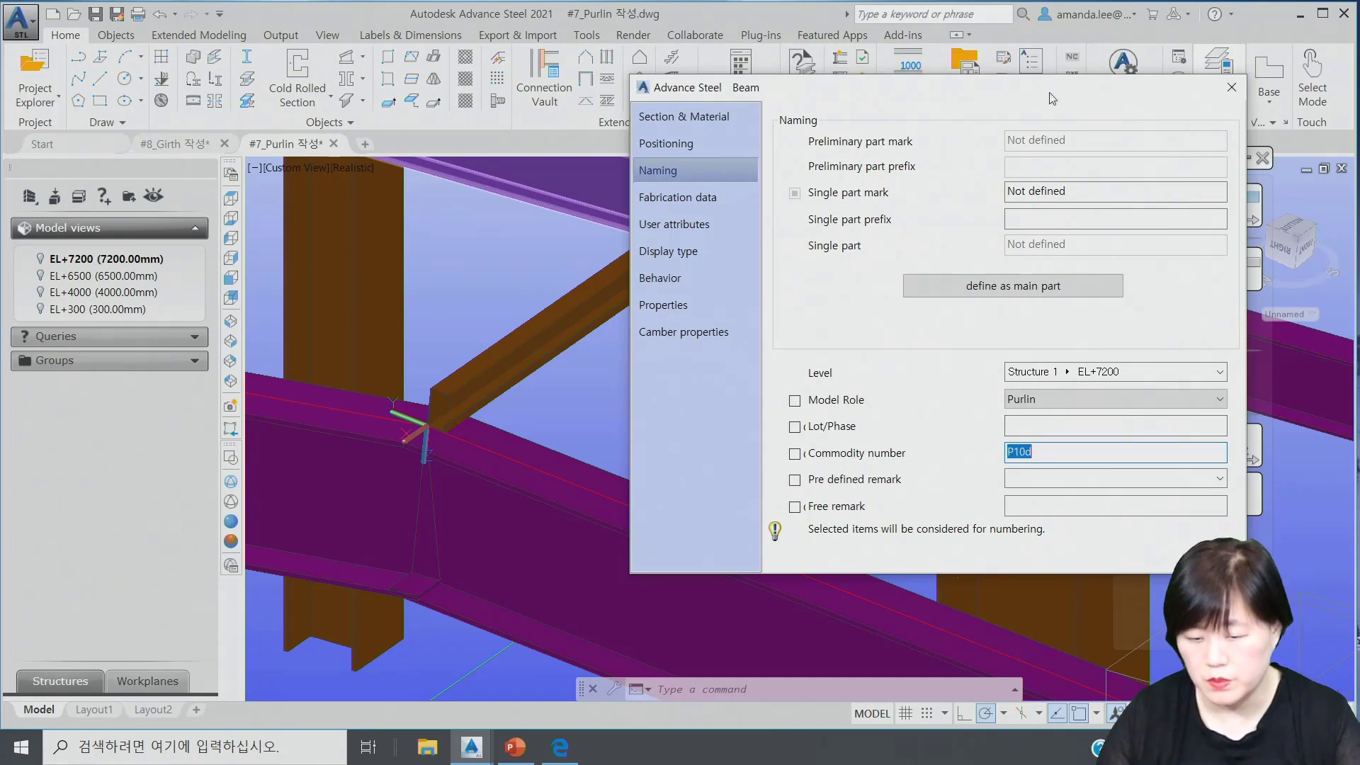
left_click(1231, 89)
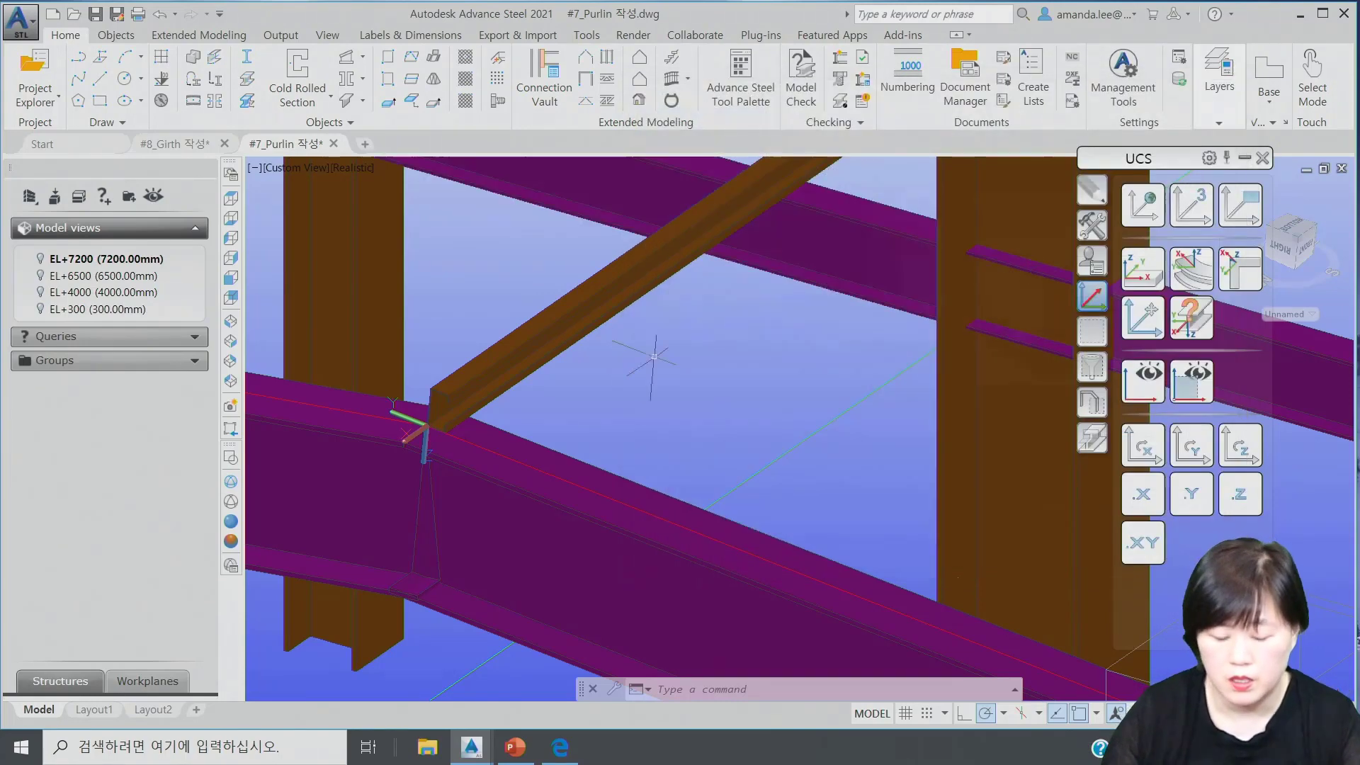
Move the purlin 450 down the rafter slope from the ridge point.
scroll(441, 480, "up", 3)
middle_click_drag(784, 431, 791, 382)
left_click(1103, 189)
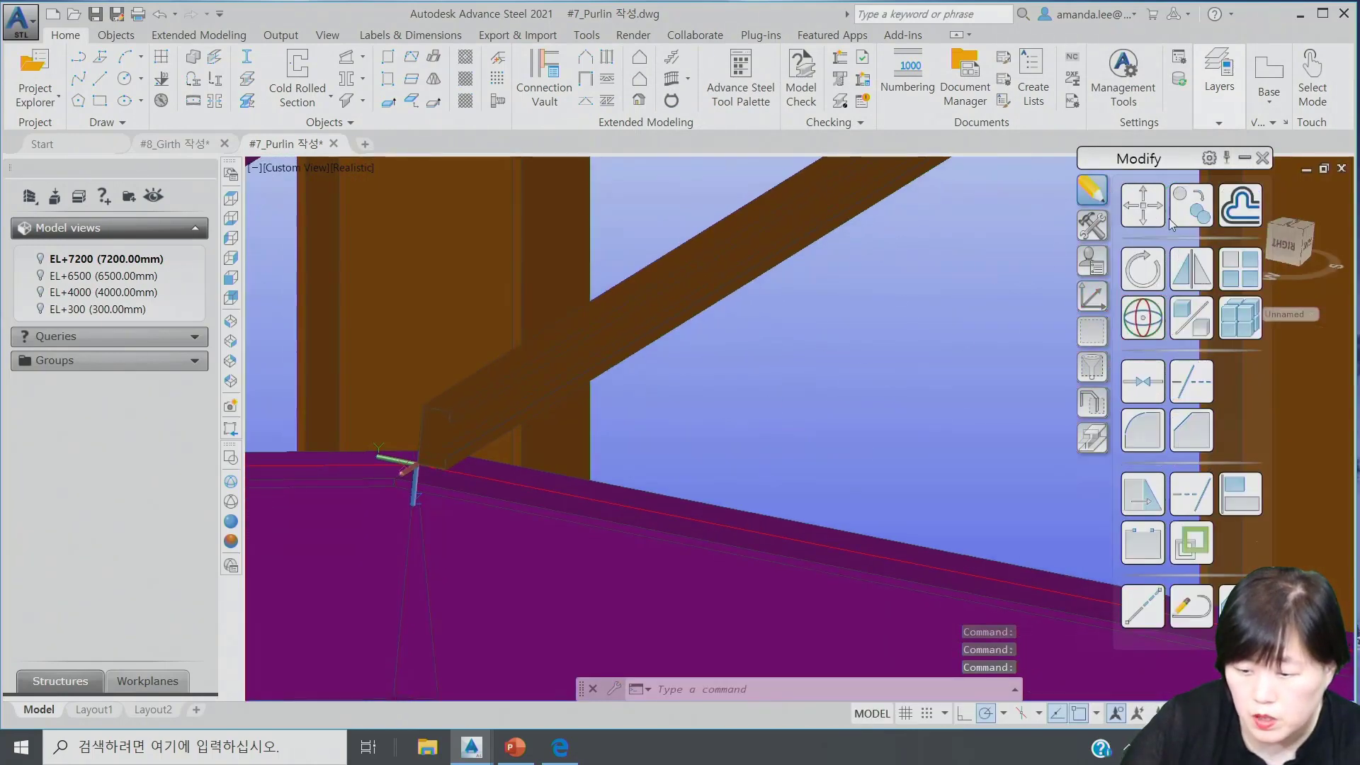
left_click(1141, 204)
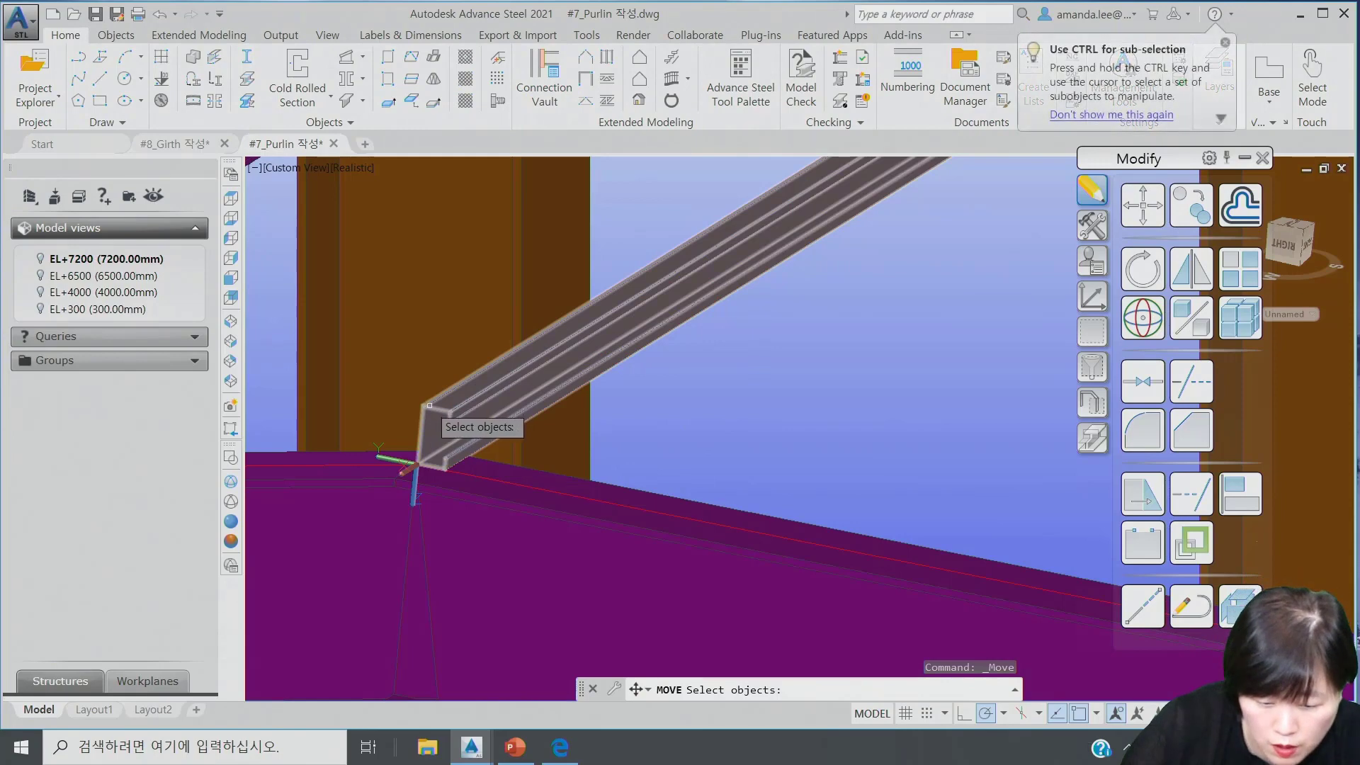
left_click(414, 482)
scroll(397, 433, "up", 3)
key("Return")
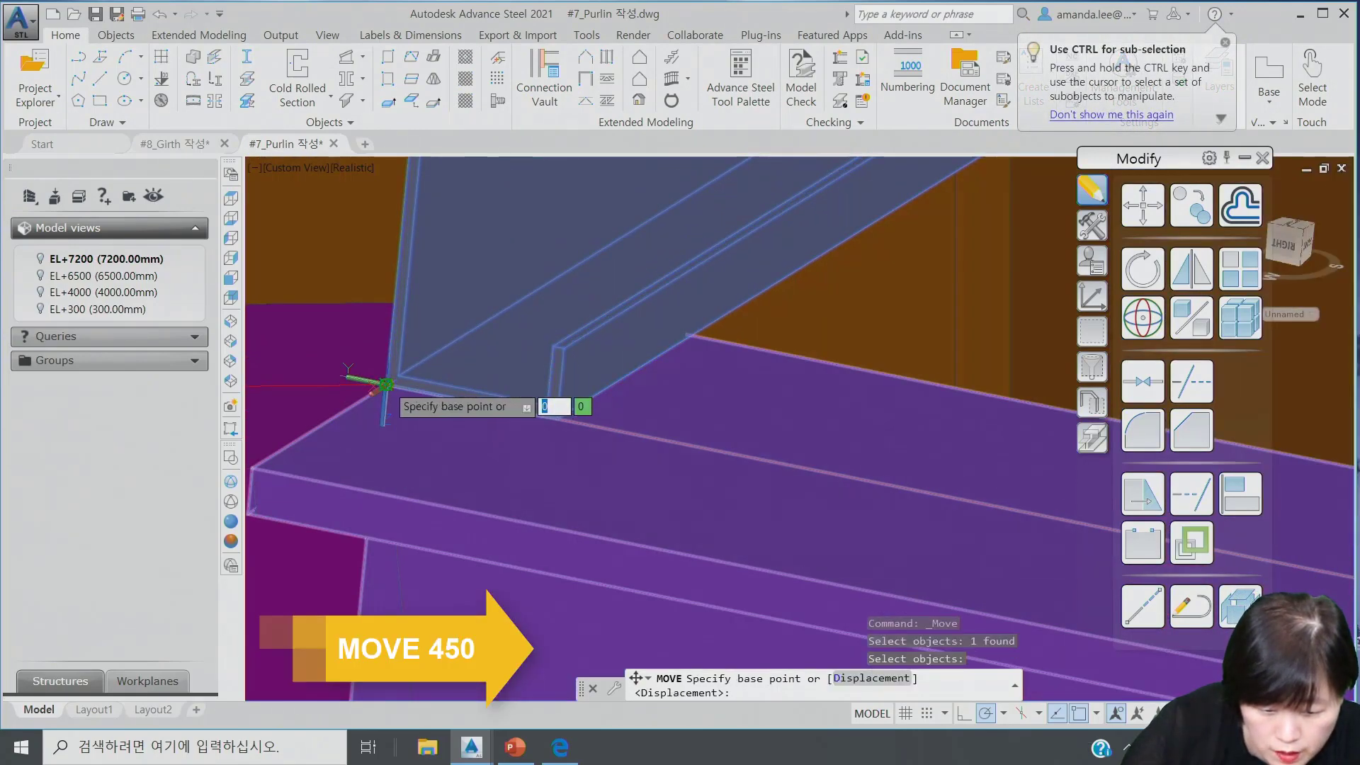
left_click(386, 386)
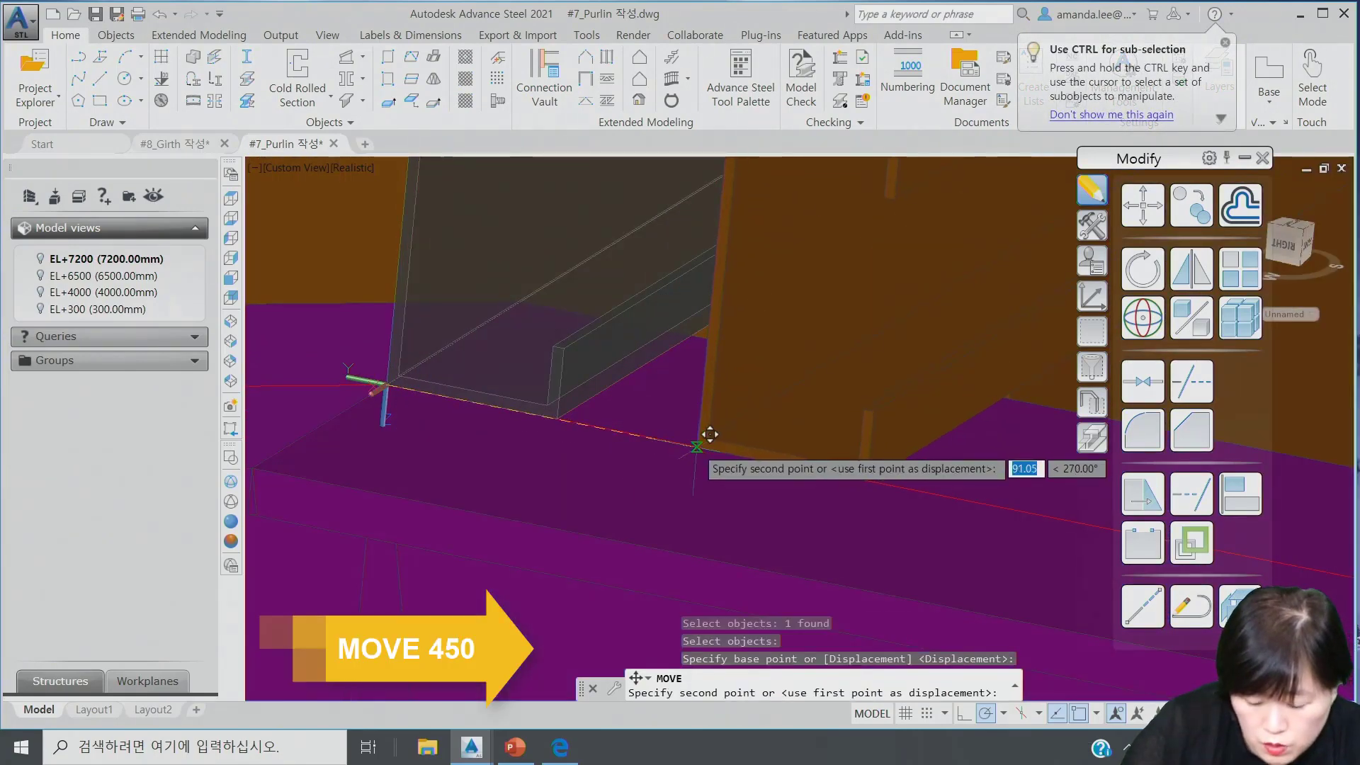
type("450")
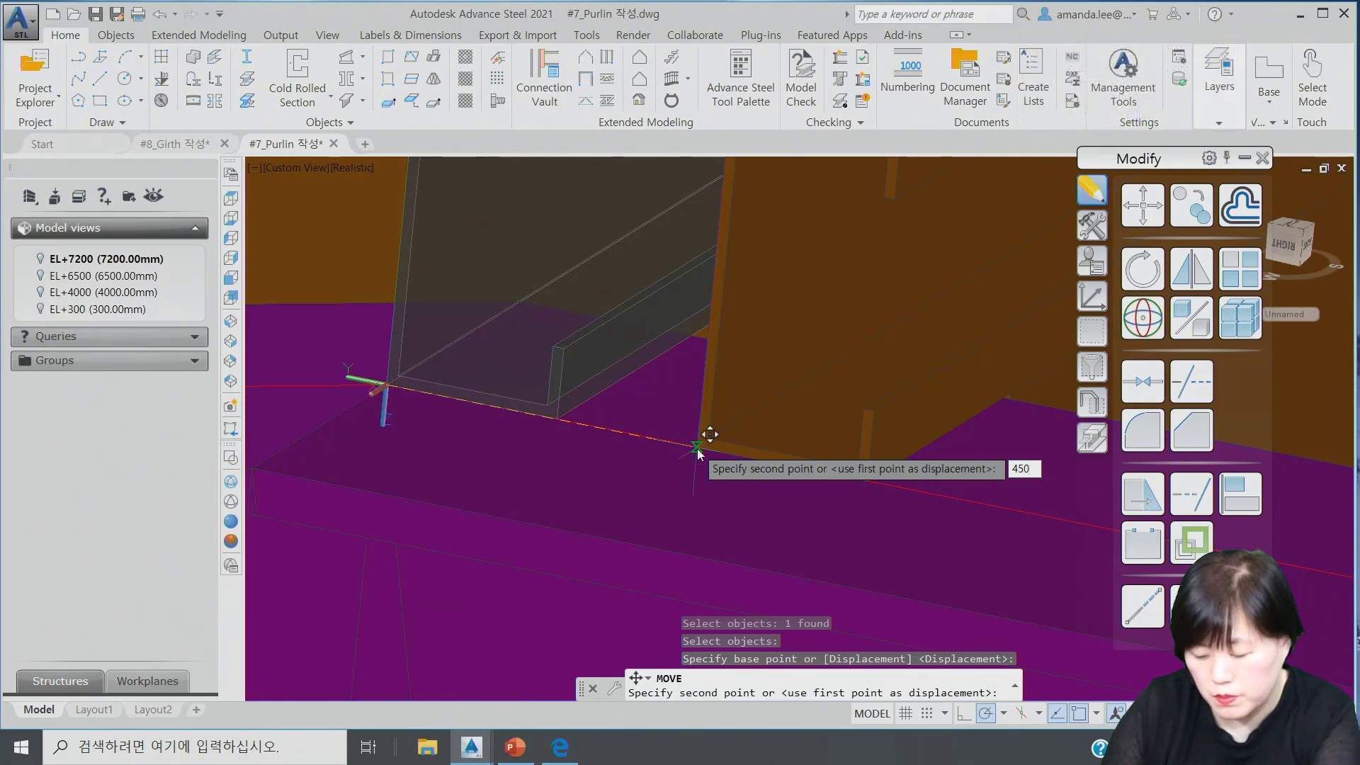
key("Return")
scroll(673, 468, "down", 6)
key("Escape")
key("Escape")
key("Escape")
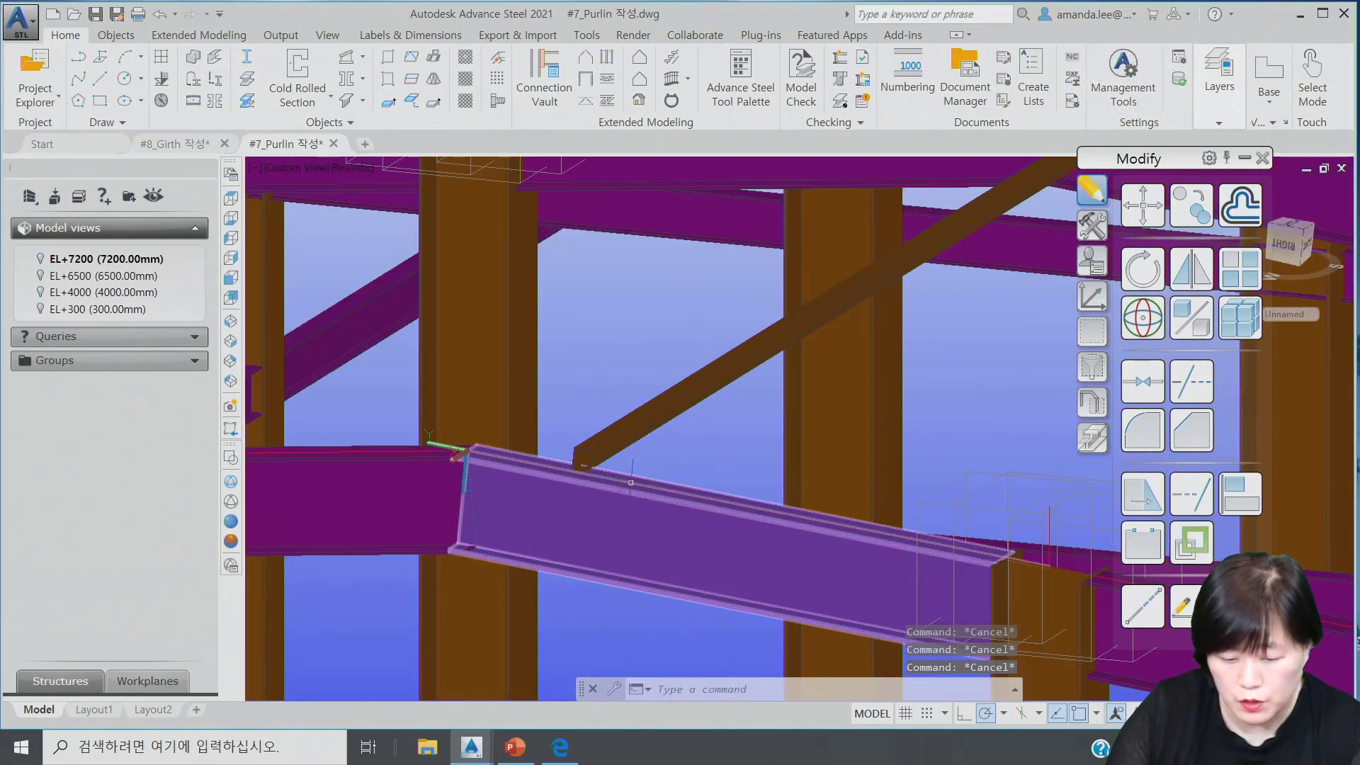
Copy the purlin 1000 further down the rafter slope from its lower corner.
scroll(647, 482, "up", 4)
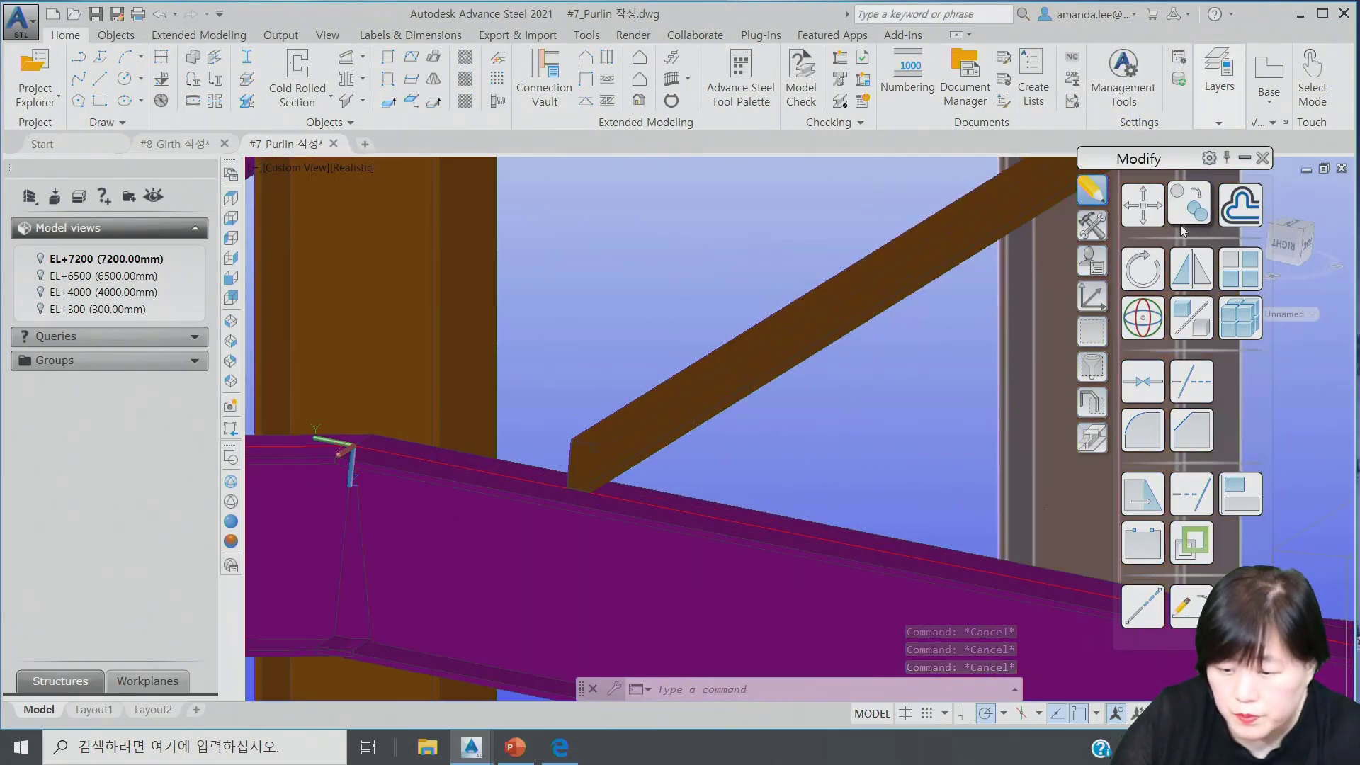
left_click(1195, 222)
left_click(586, 470)
scroll(566, 496, "up", 5)
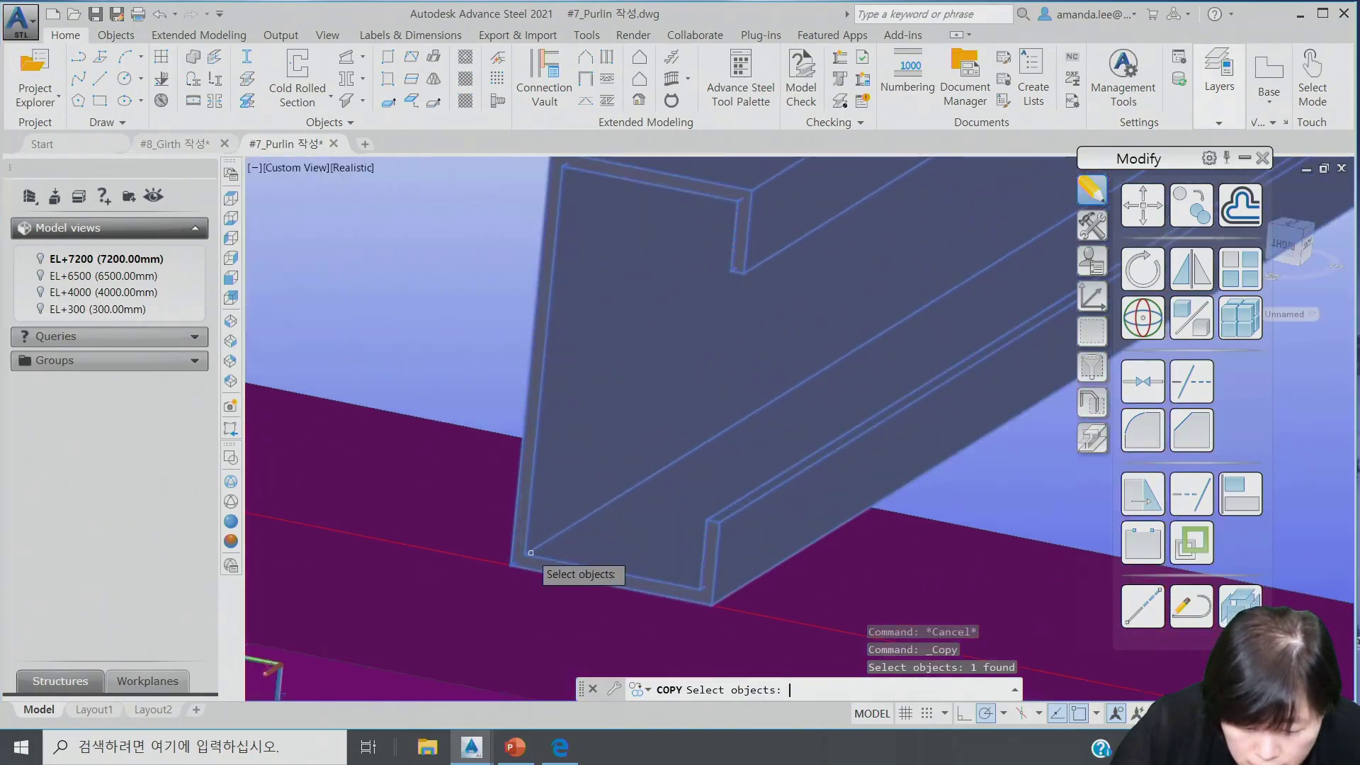
key("Return")
left_click(522, 568)
scroll(671, 500, "down", 3)
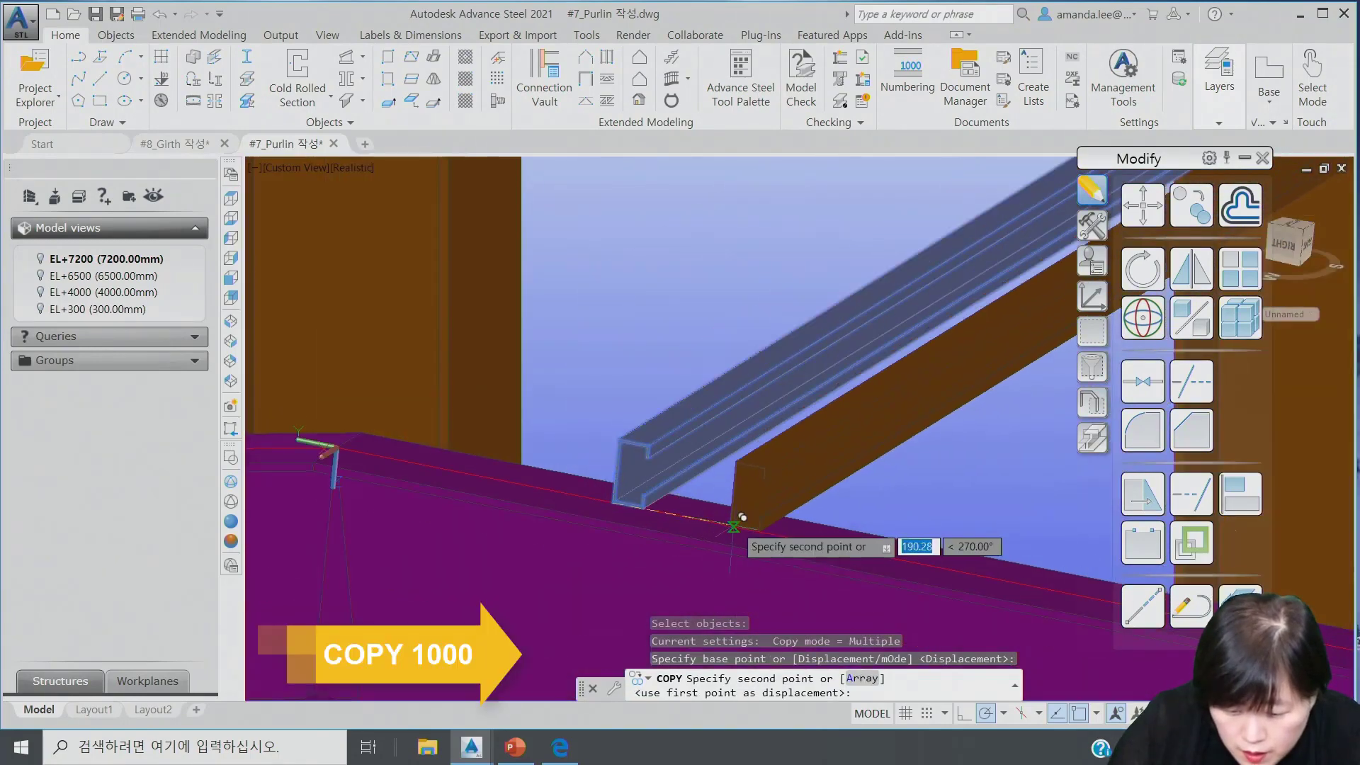
type("10")
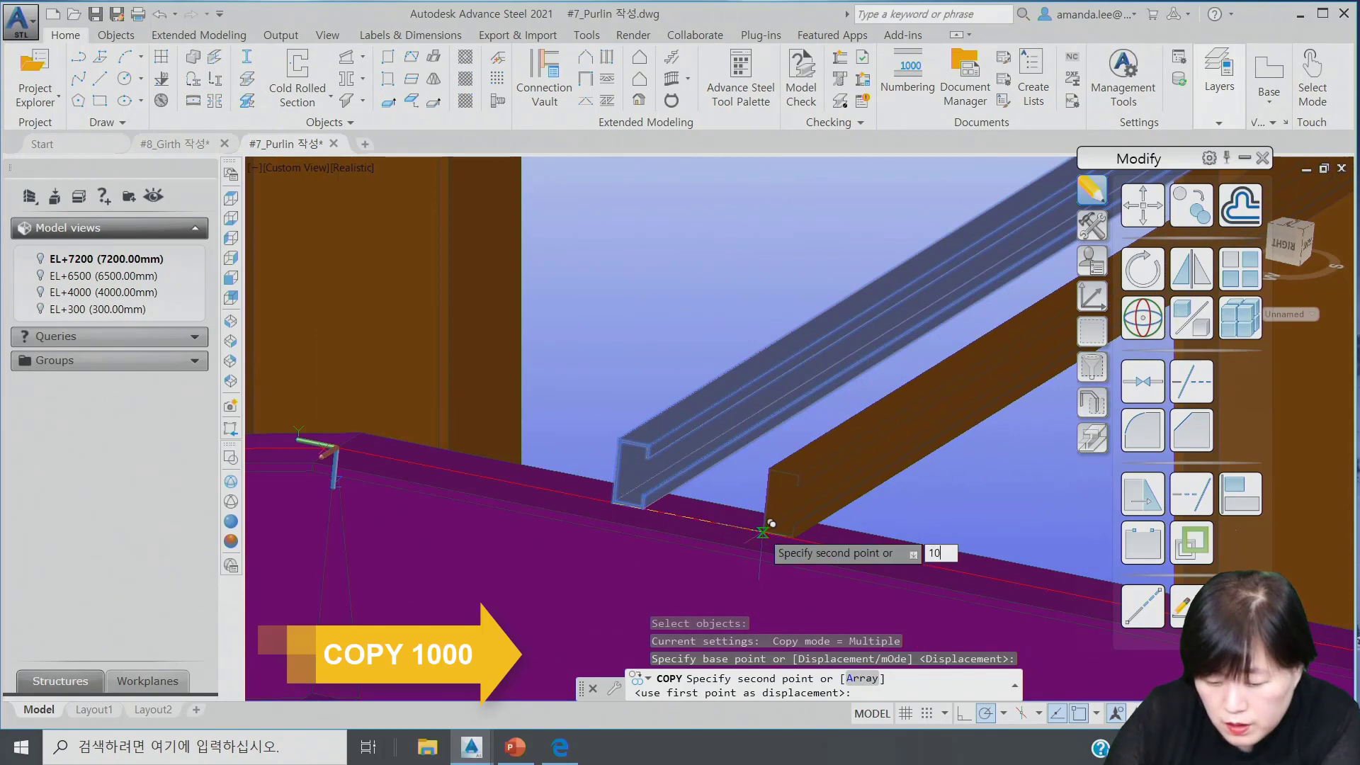
key("Return")
key("Escape")
scroll(905, 490, "down", 5)
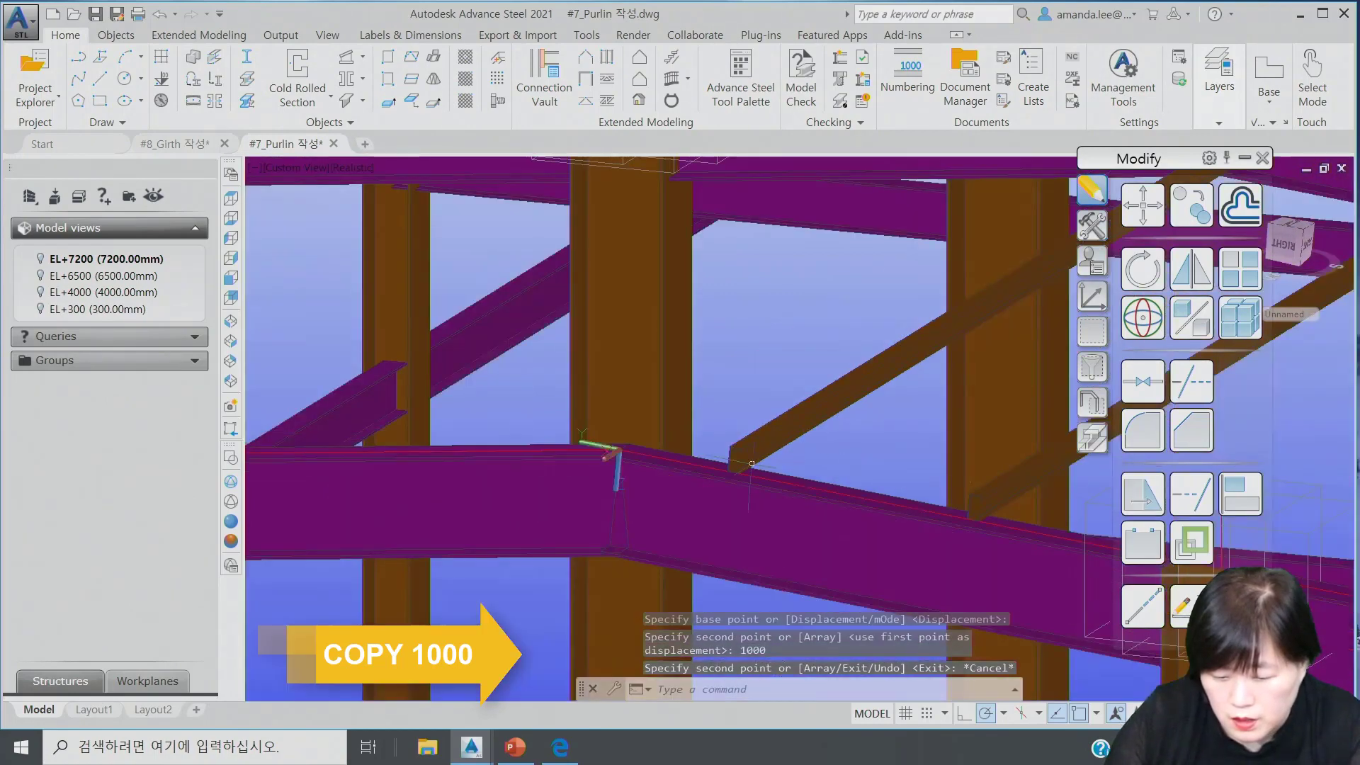
Copy the second purlin down the rafter slope by the 1000 spacing between the lower corners of the first two purlins.
scroll(905, 489, "up", 6)
scroll(870, 442, "down", 4)
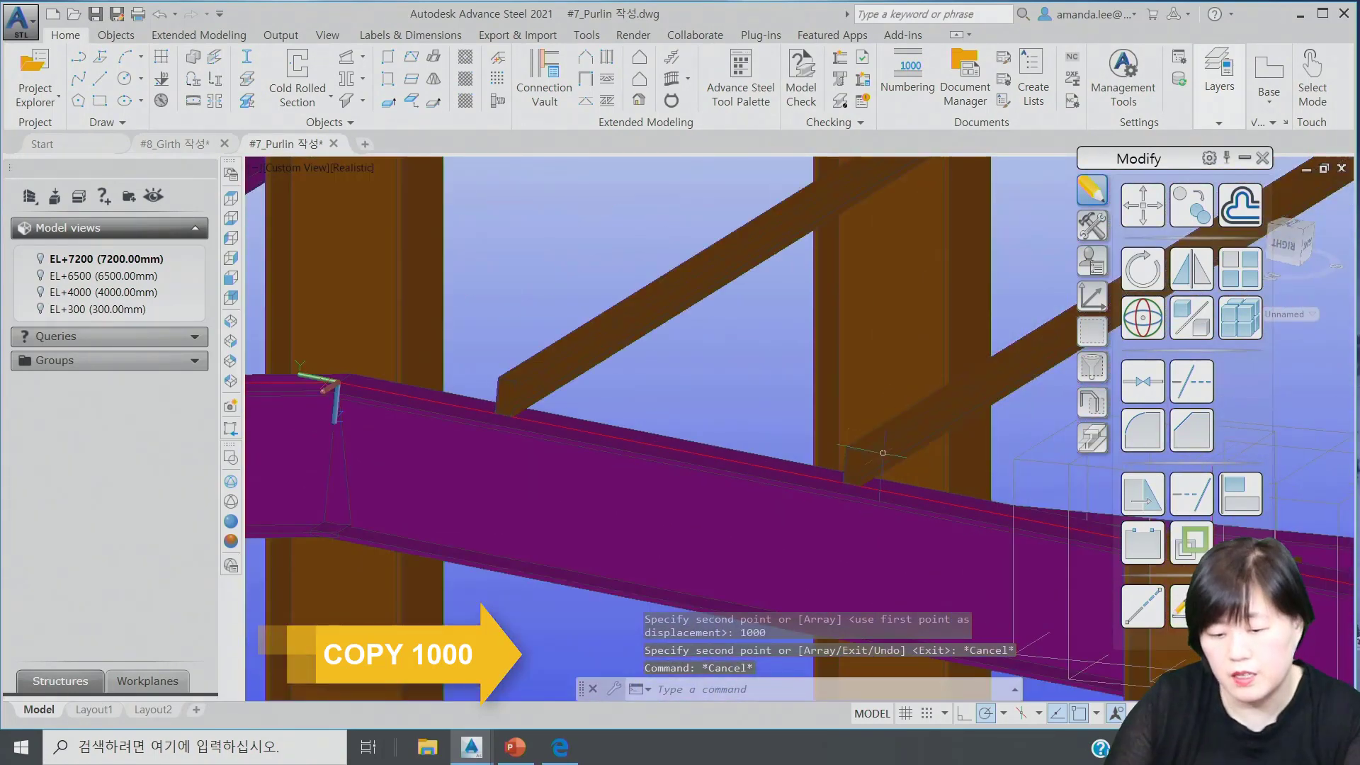
left_click(882, 450)
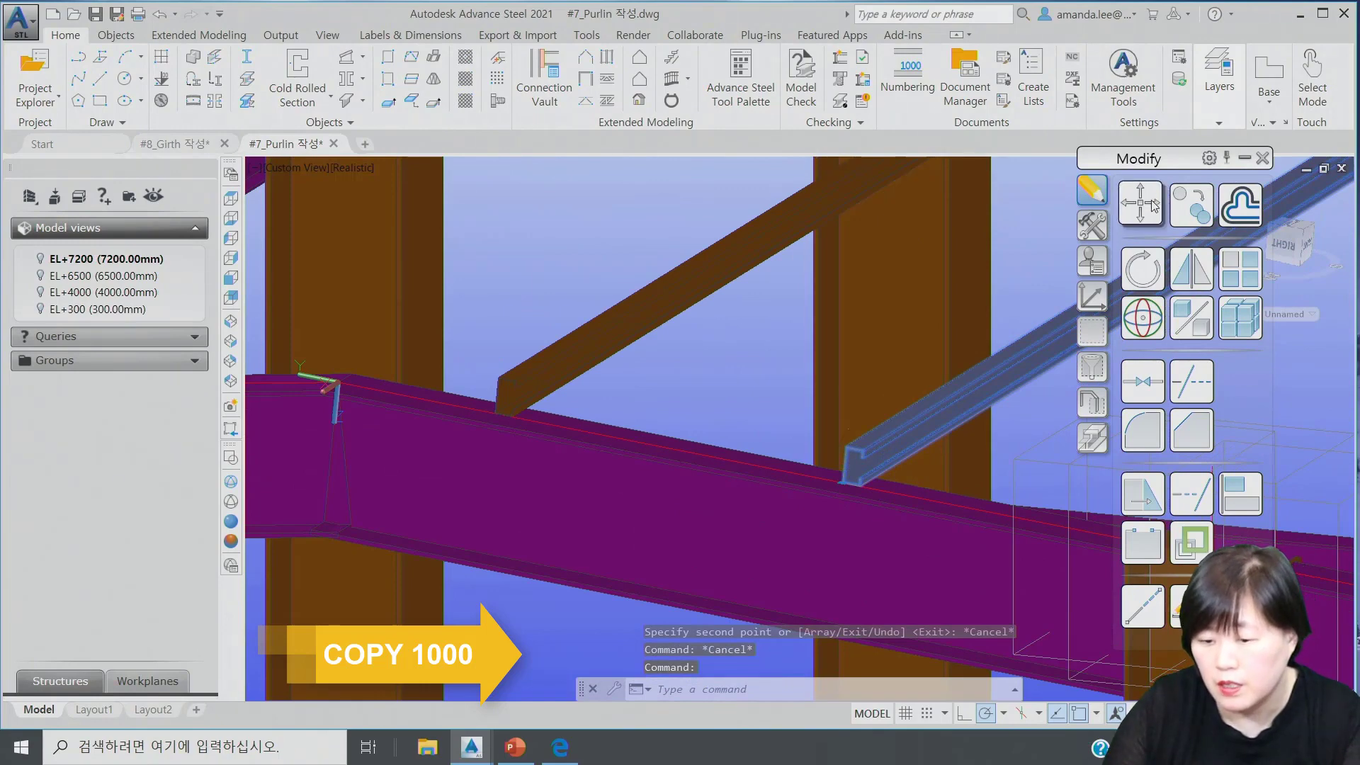
left_click(1197, 211)
scroll(498, 398, "up", 5)
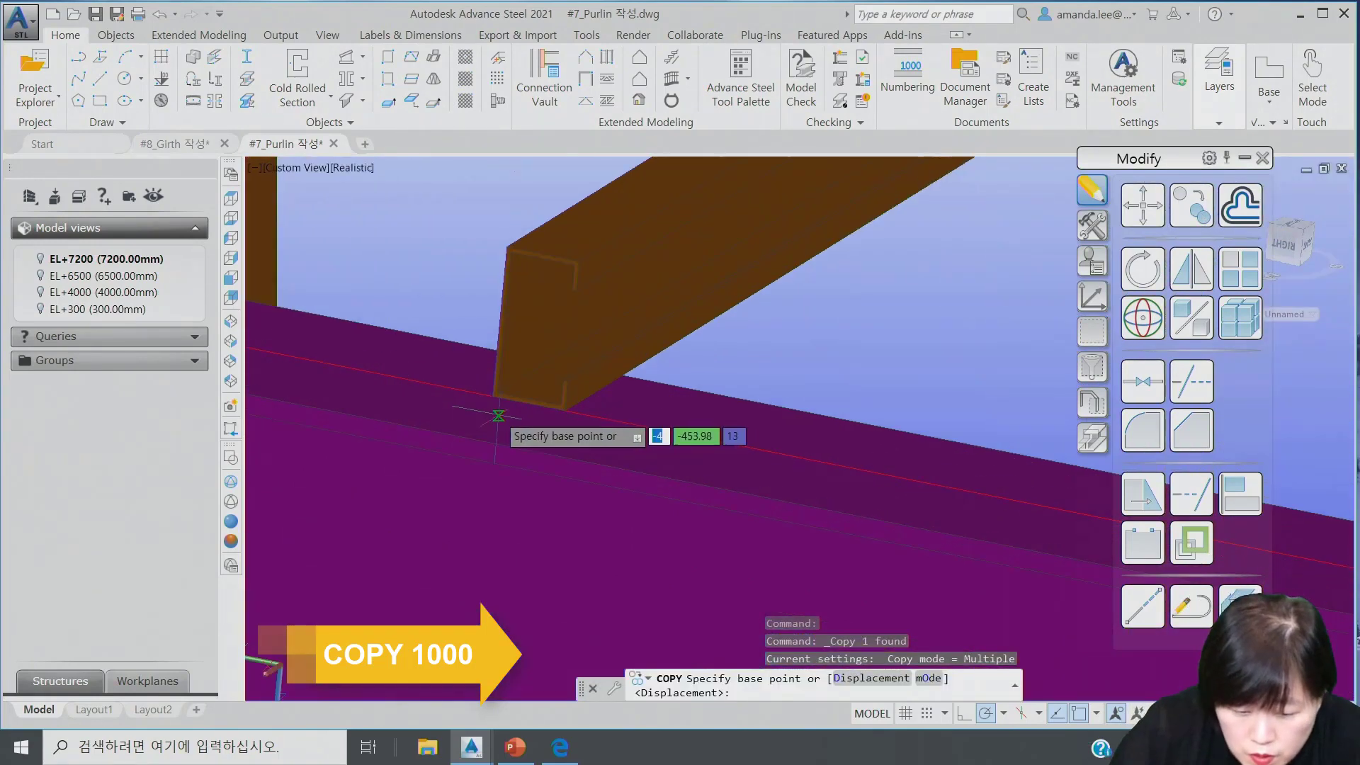
left_click(481, 368)
scroll(395, 352, "down", 7)
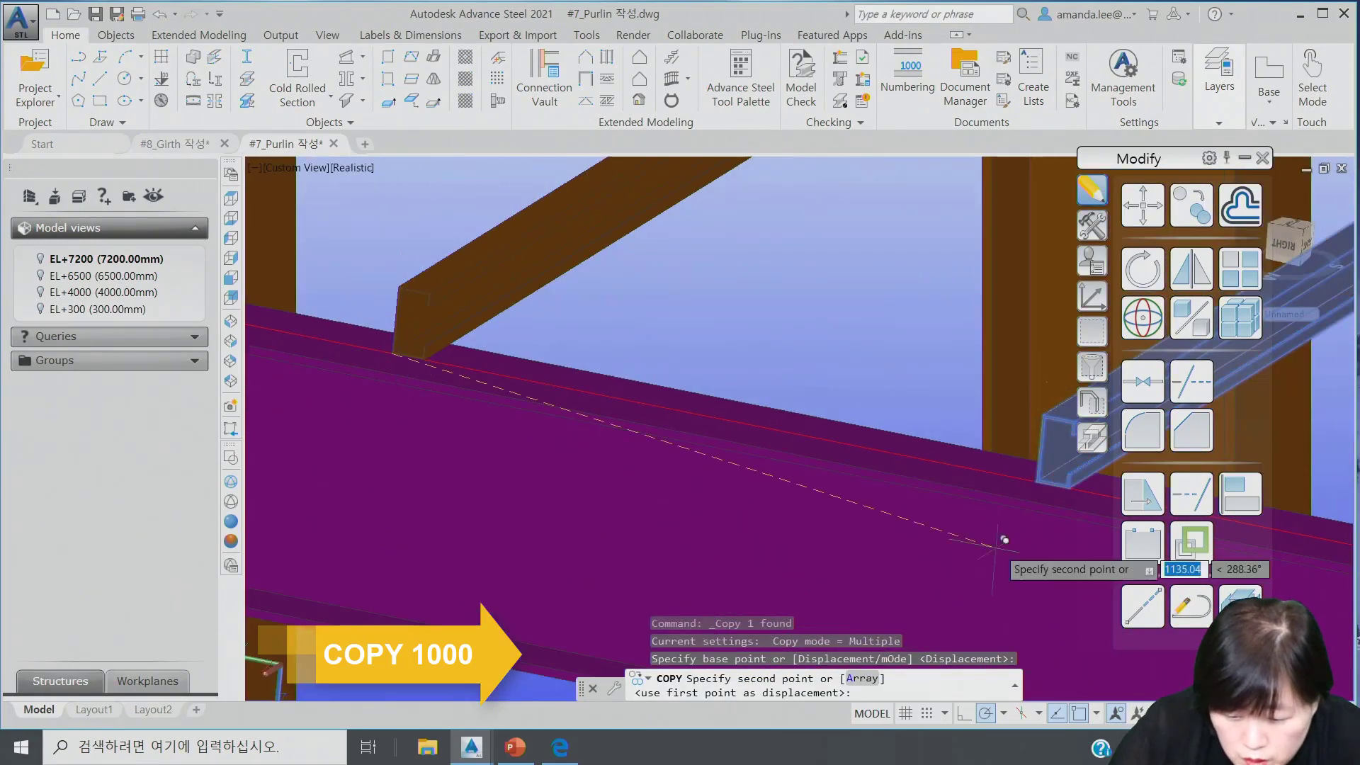
scroll(1066, 493, "up", 3)
left_click(984, 452)
Place further purlin copies down the slope at each newly placed purlin's lower corner, keeping the 1000 spacing toward the eave.
scroll(774, 476, "down", 7)
scroll(946, 564, "up", 6)
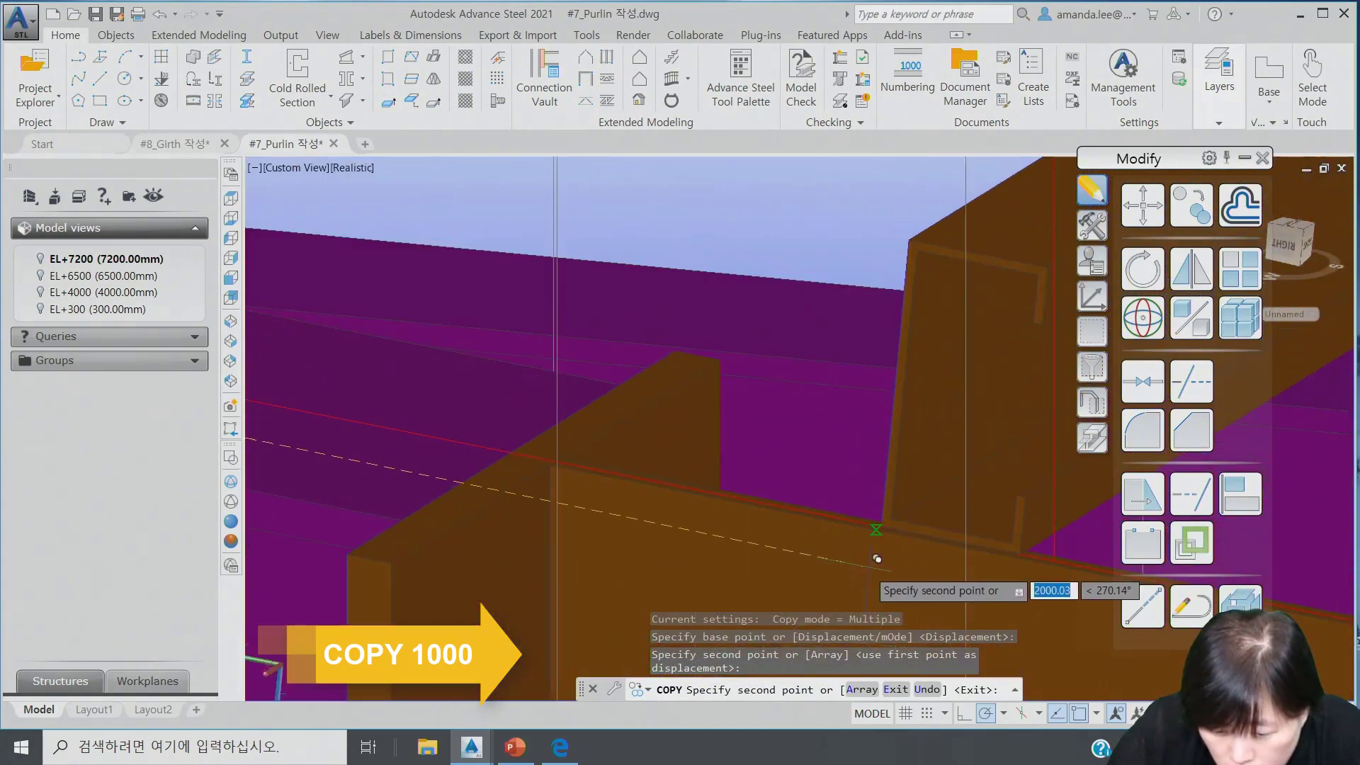
scroll(889, 511, "down", 4)
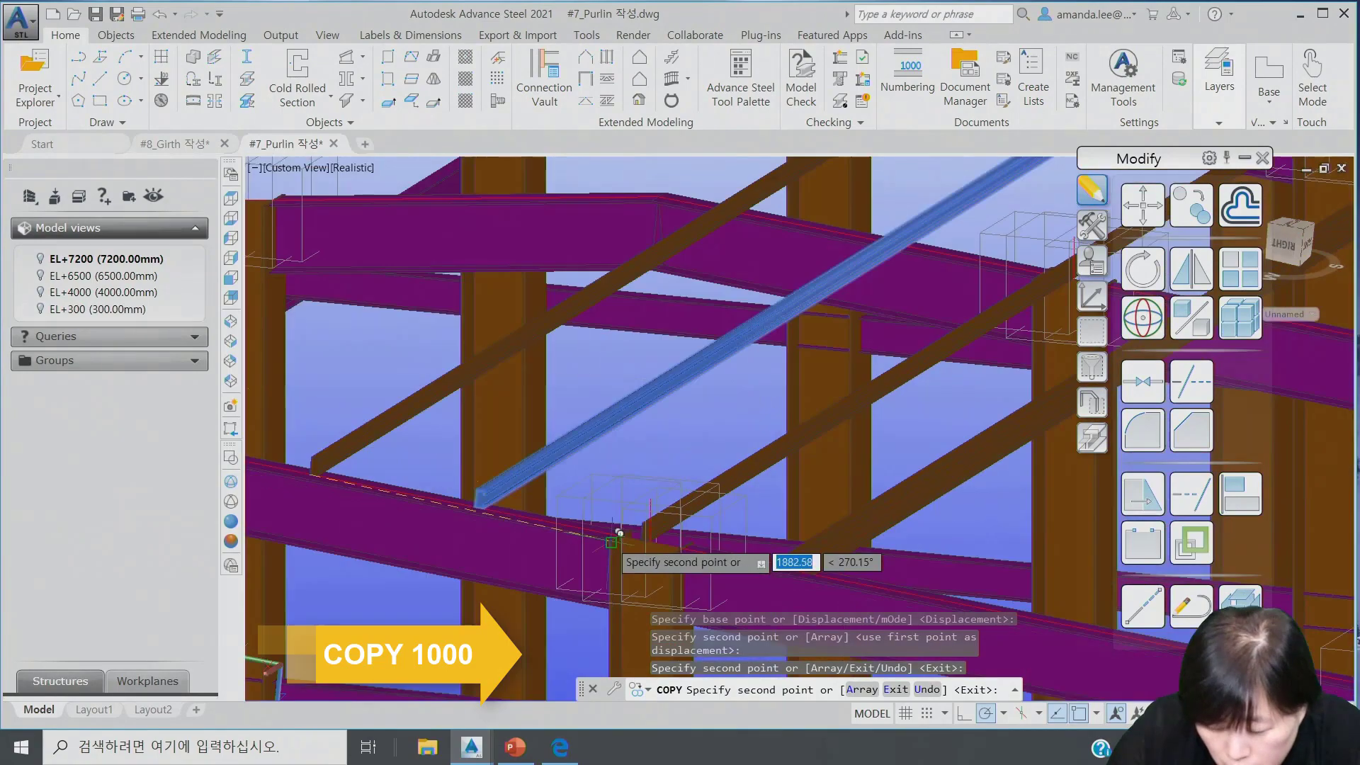
scroll(761, 454, "down", 5)
scroll(786, 448, "up", 5)
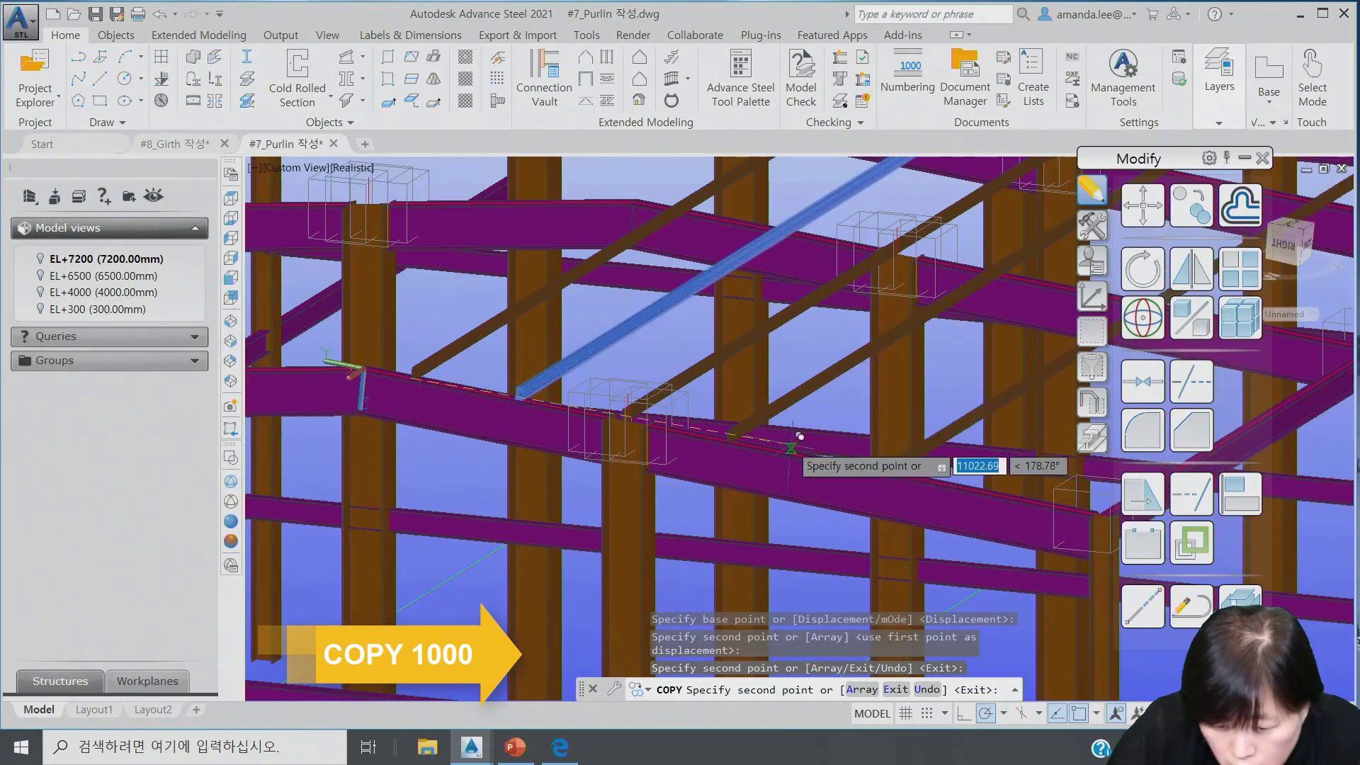
scroll(784, 448, "up", 5)
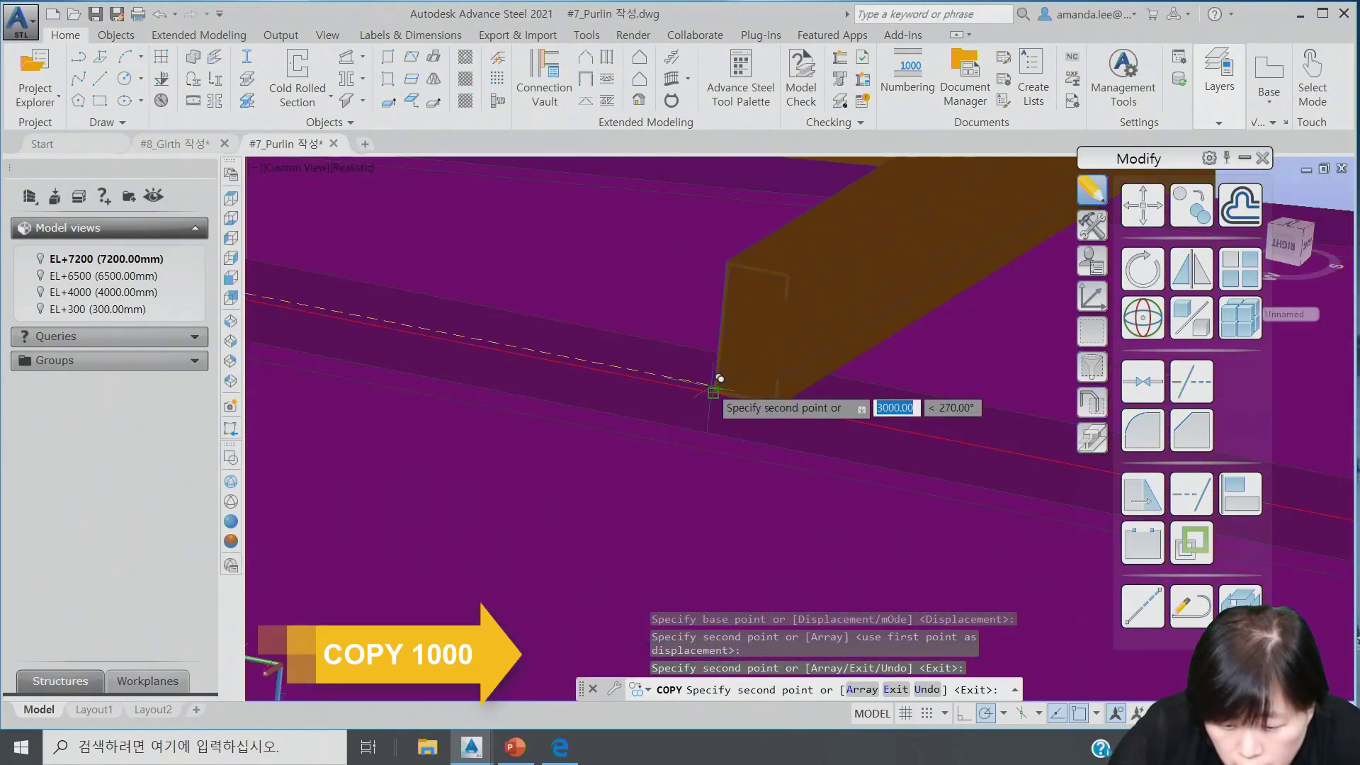
scroll(719, 380, "up", 3)
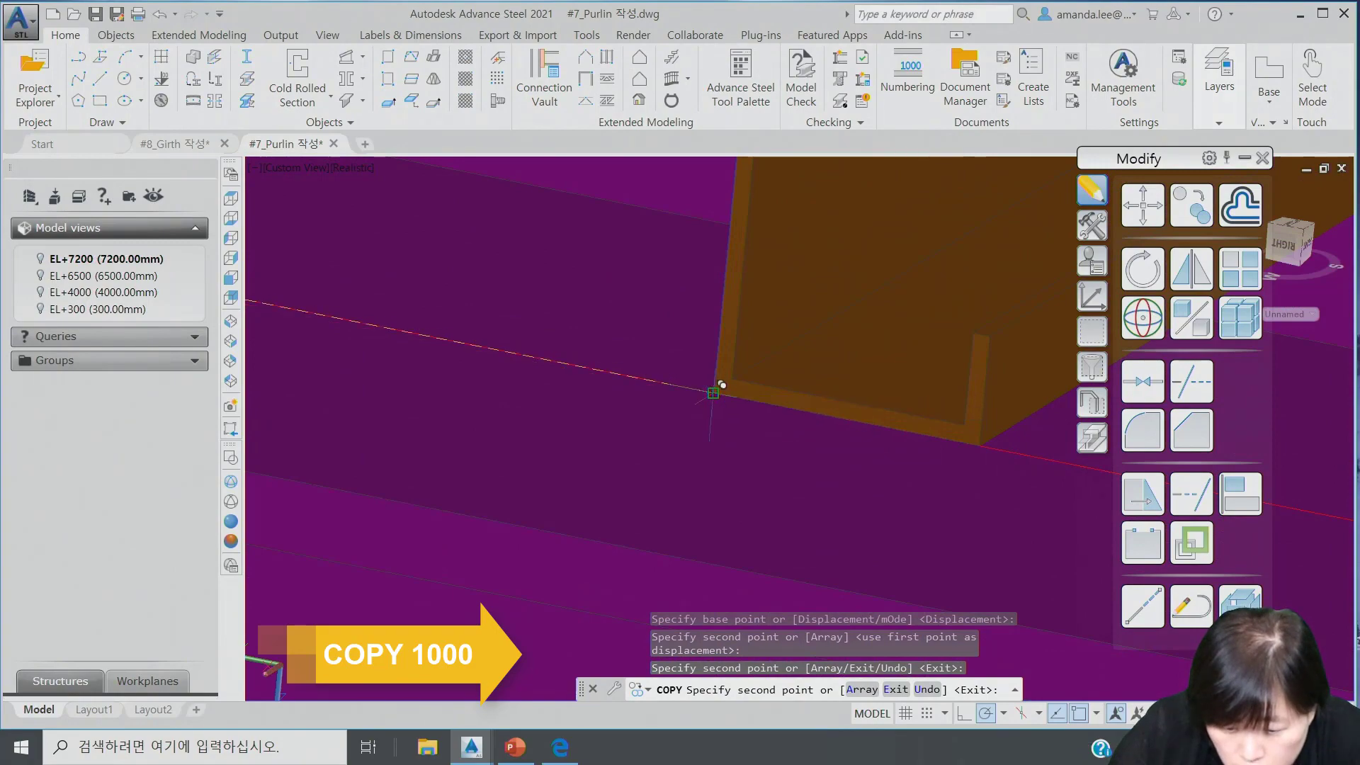
scroll(713, 391, "down", 5)
scroll(569, 427, "up", 3)
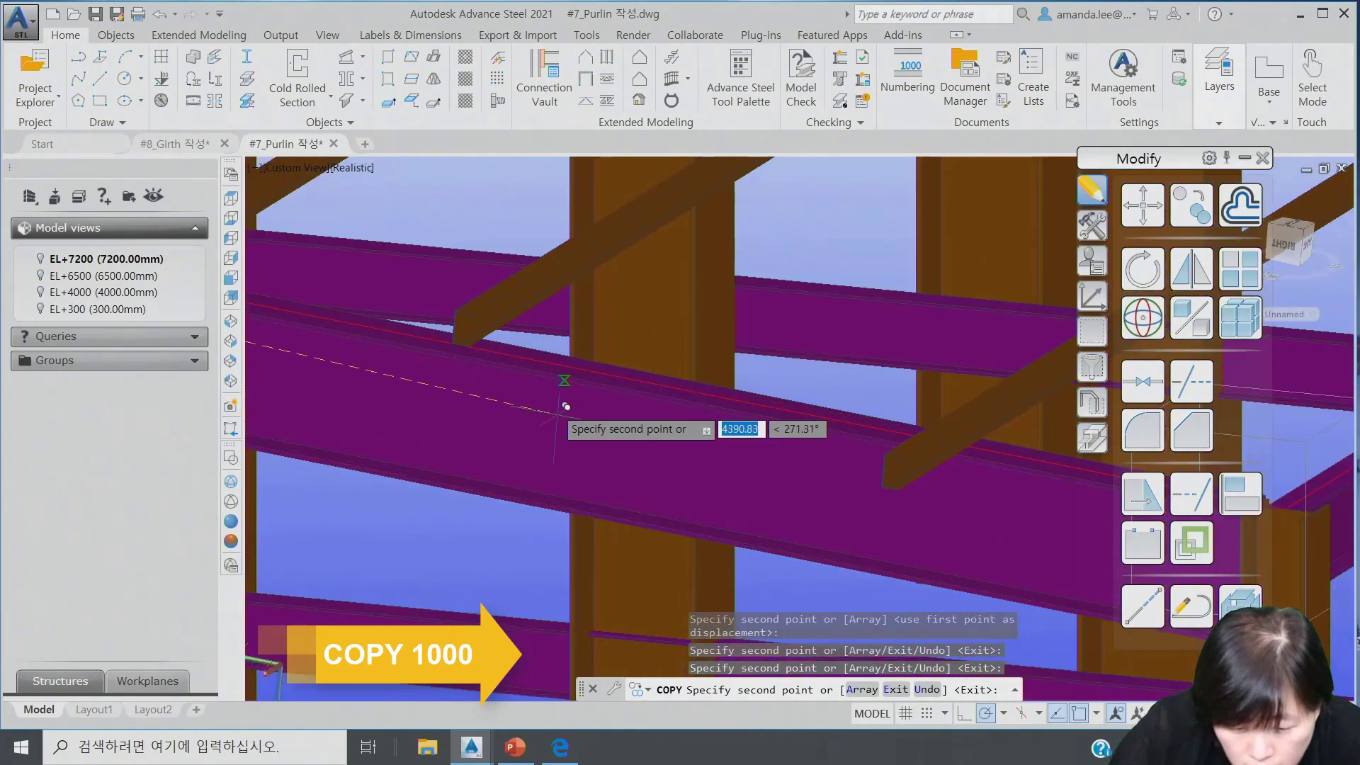
scroll(569, 428, "up", 3)
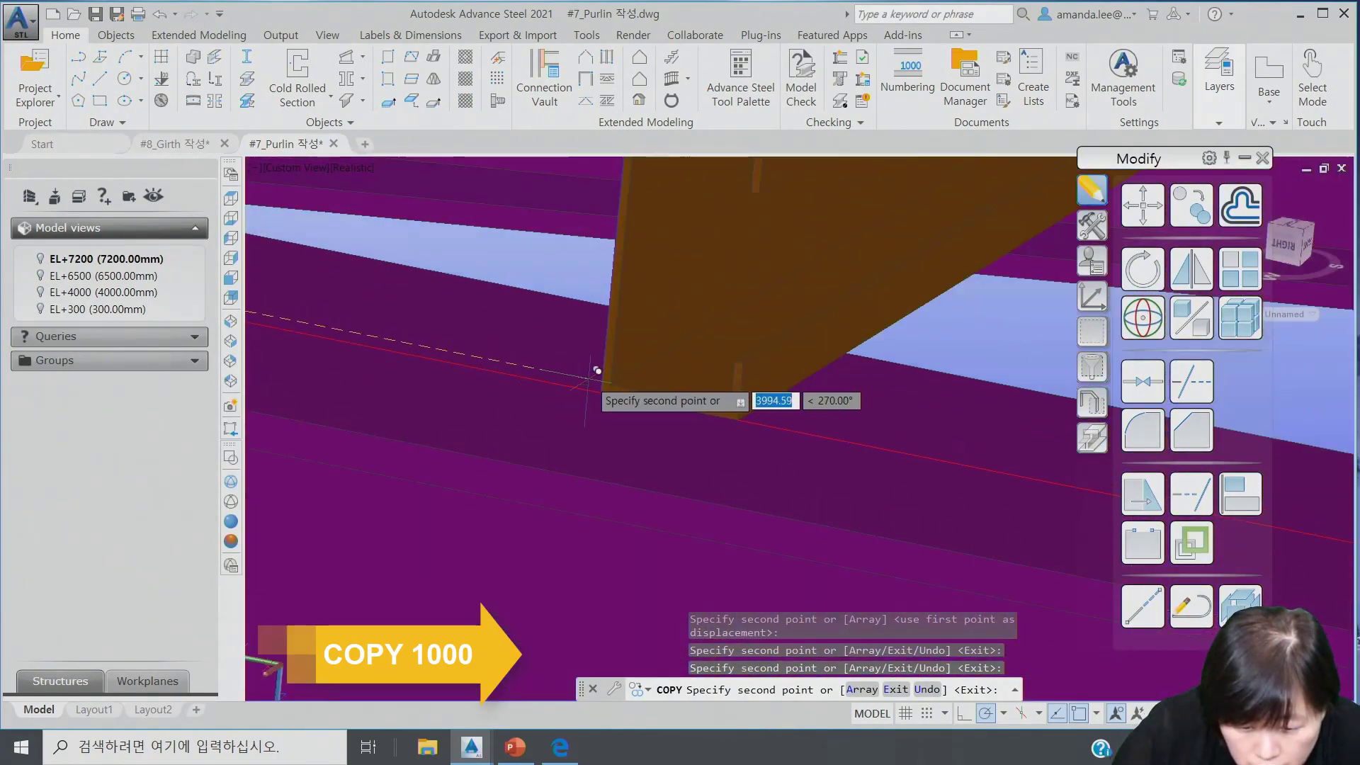
scroll(446, 395, "down", 3)
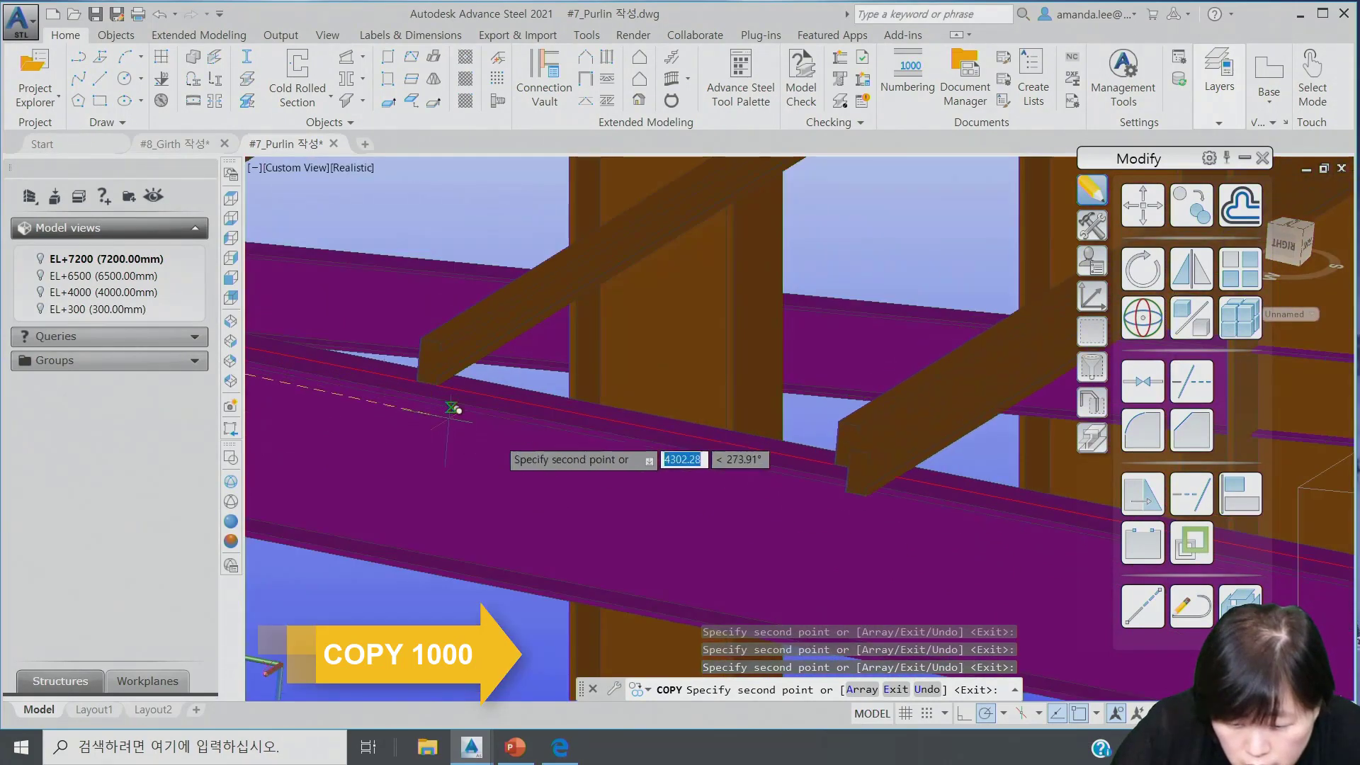
scroll(777, 462, "up", 3)
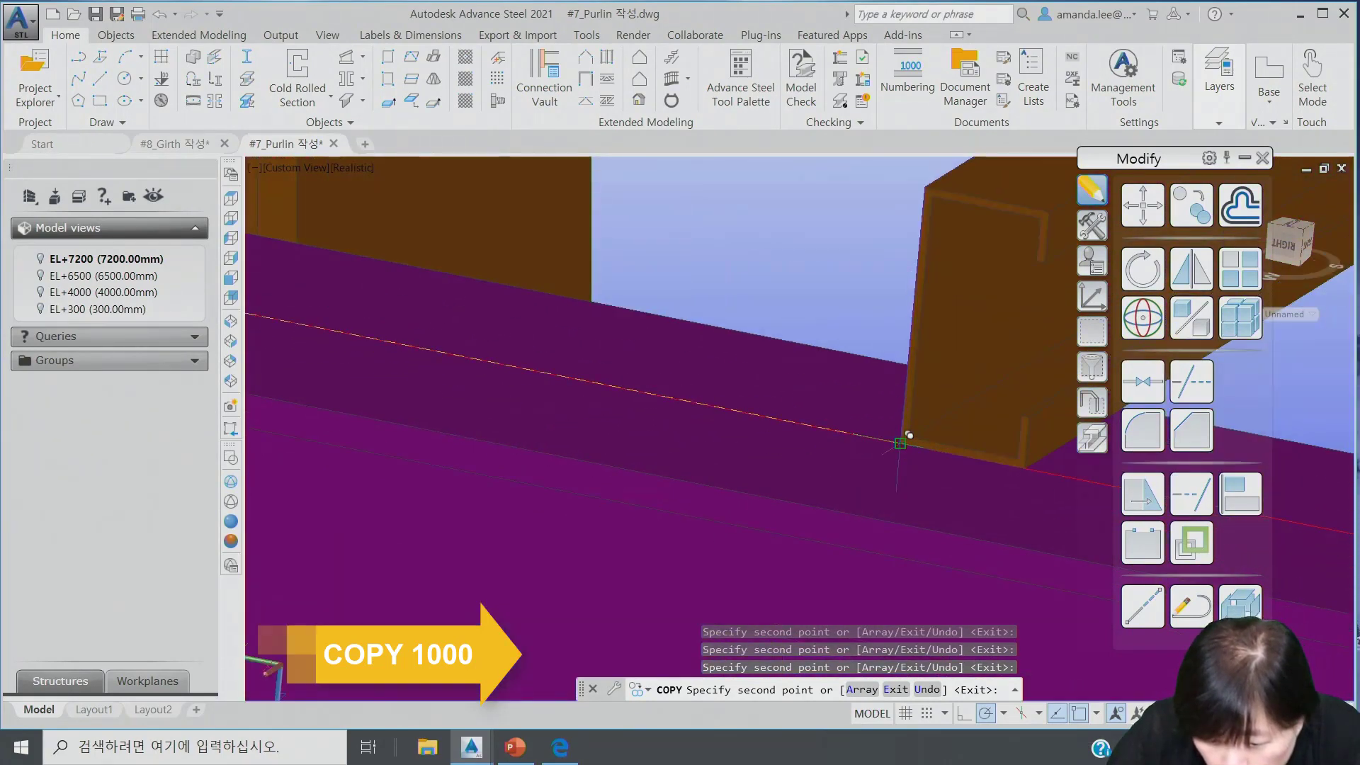
scroll(579, 446, "down", 4)
scroll(578, 446, "down", 4)
key("Escape")
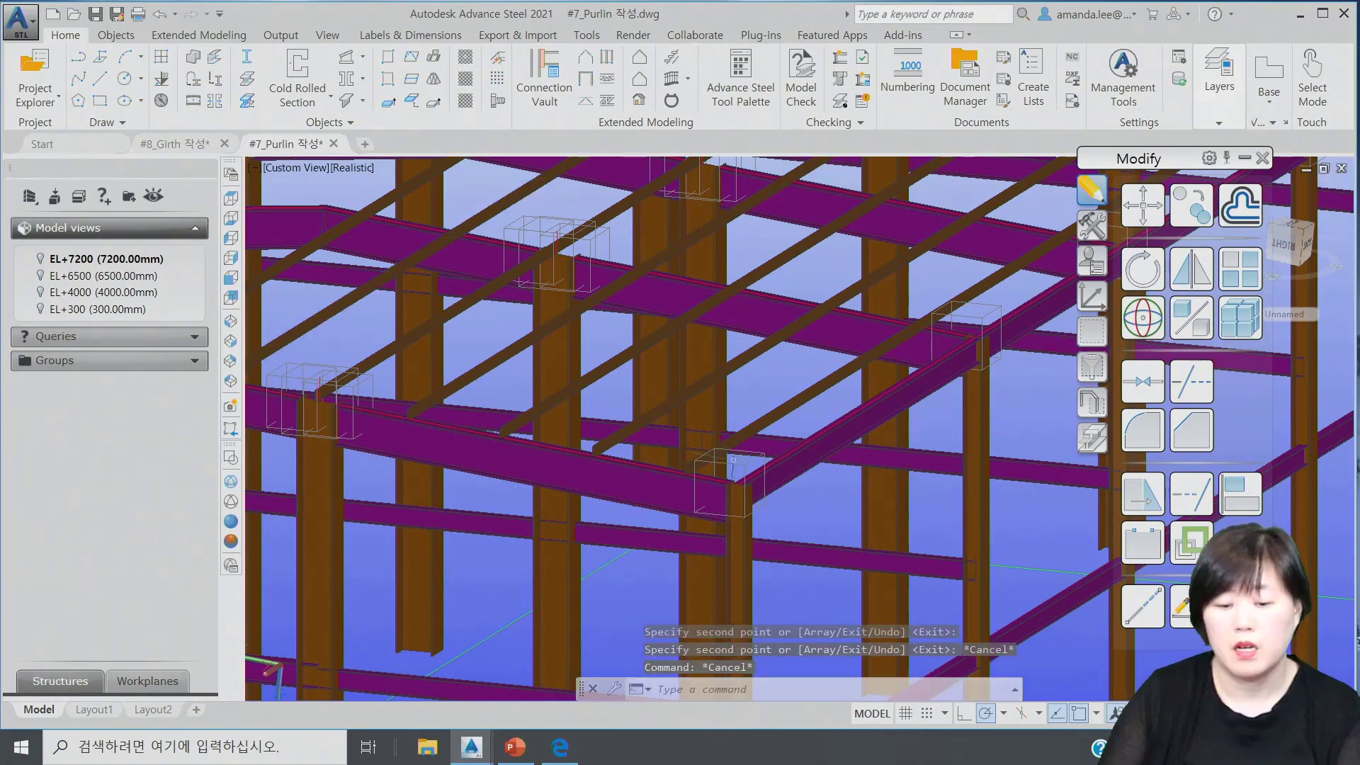
Copy the last purlin 585 further down the rafter slope so a purlin sits at the eave column.
scroll(659, 496, "up", 5)
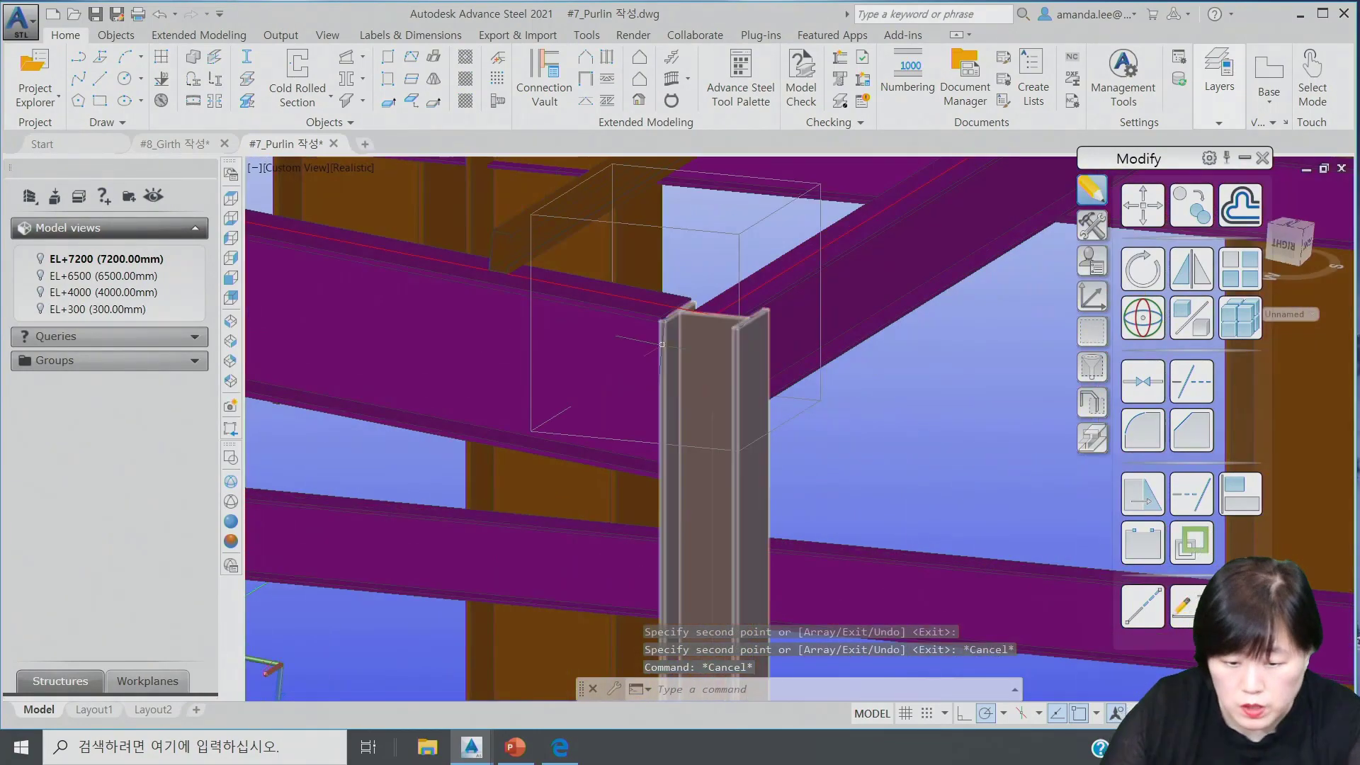
left_click(1190, 220)
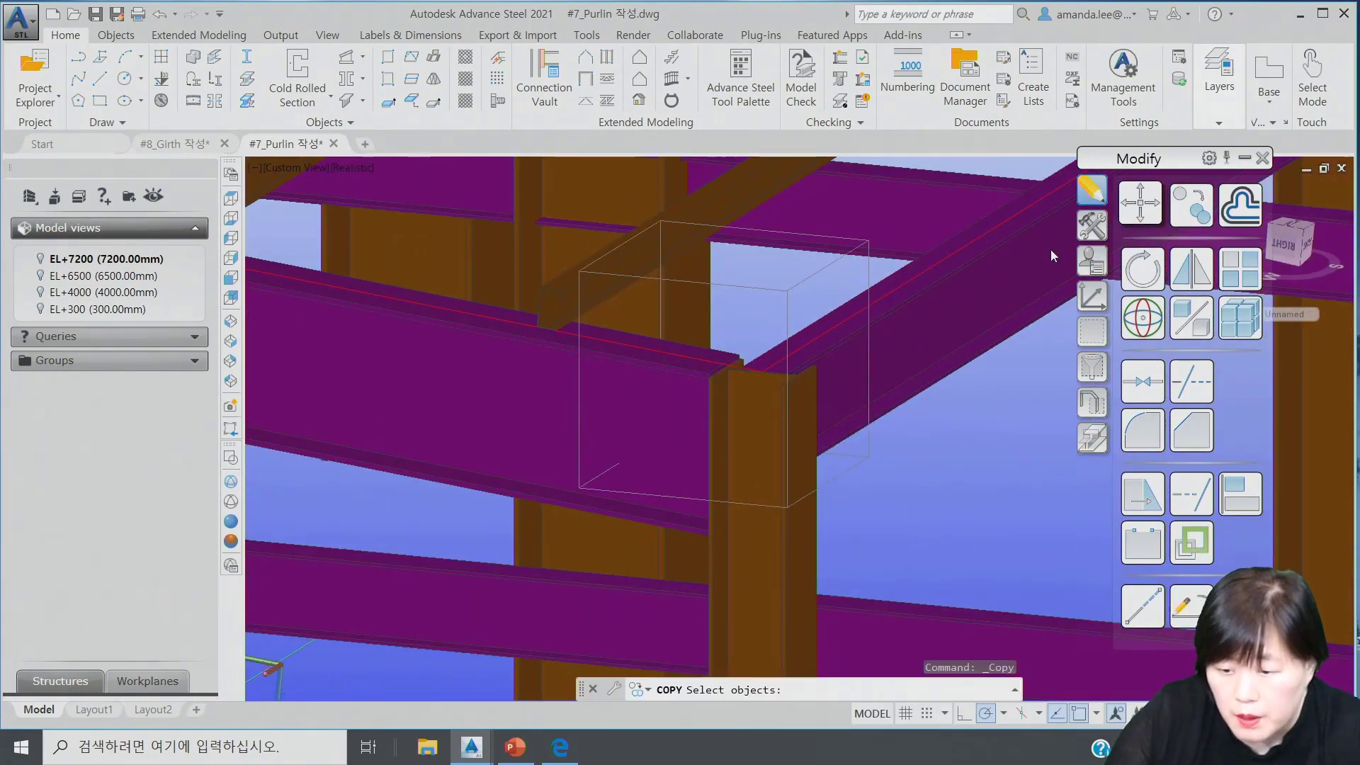
scroll(637, 397, "up", 5)
left_click(478, 300)
key("Return")
left_click(523, 349)
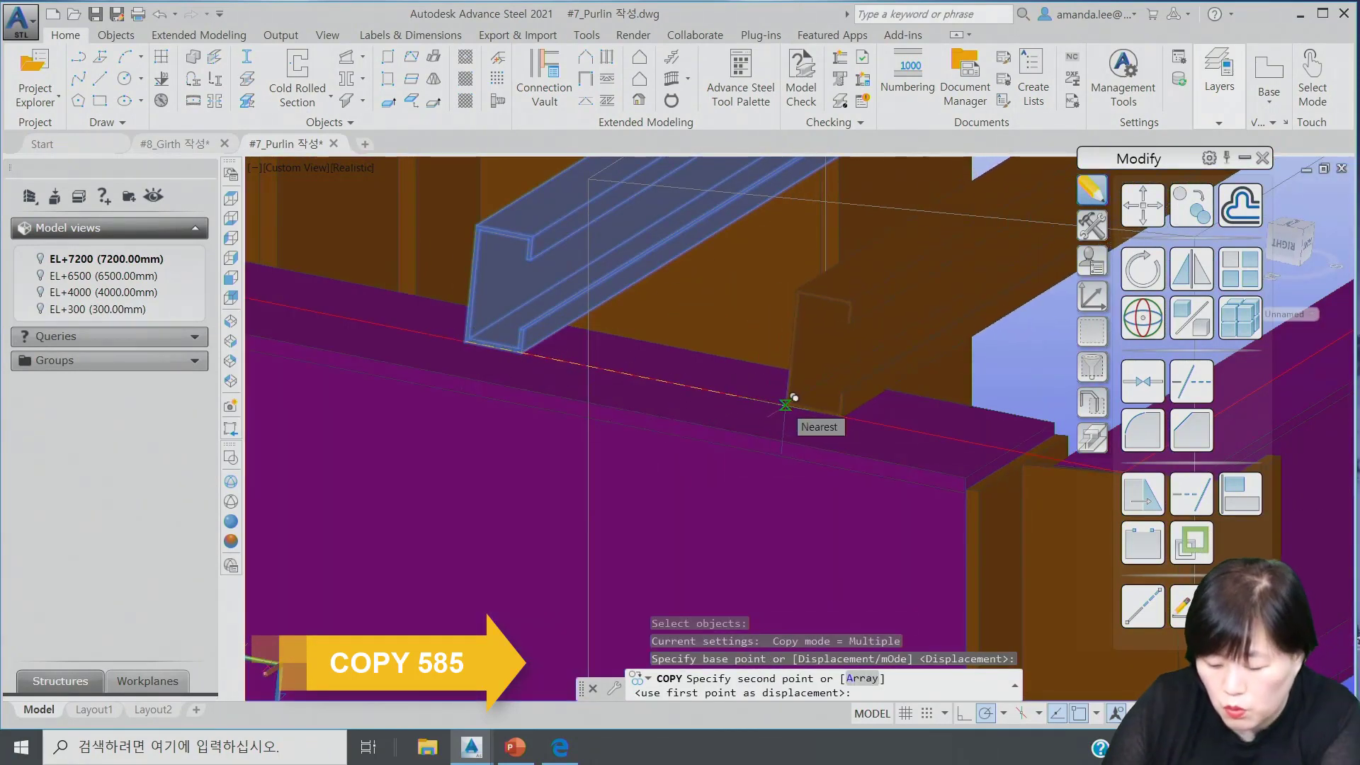
type("585")
key("Return")
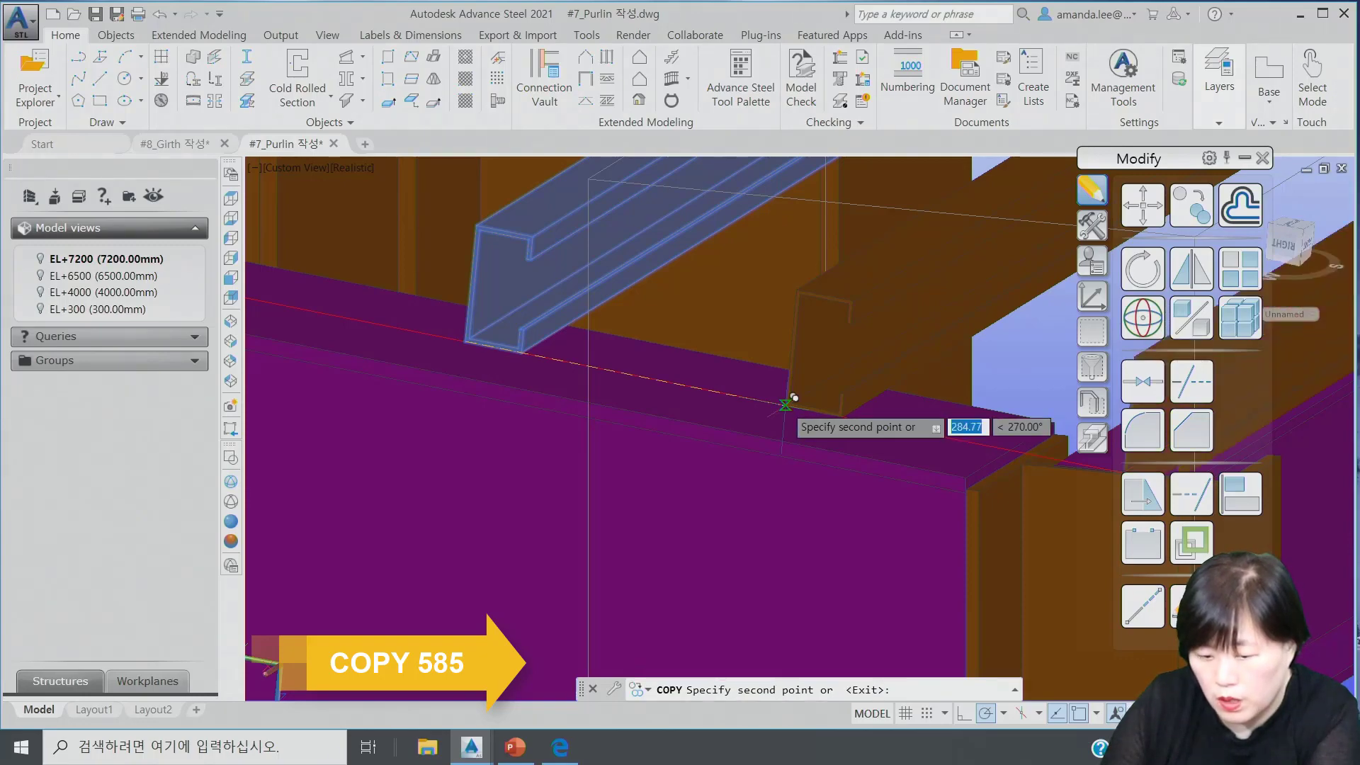
scroll(786, 403, "down", 4)
key("Escape")
key("Escape")
scroll(772, 421, "down", 5)
key("Escape")
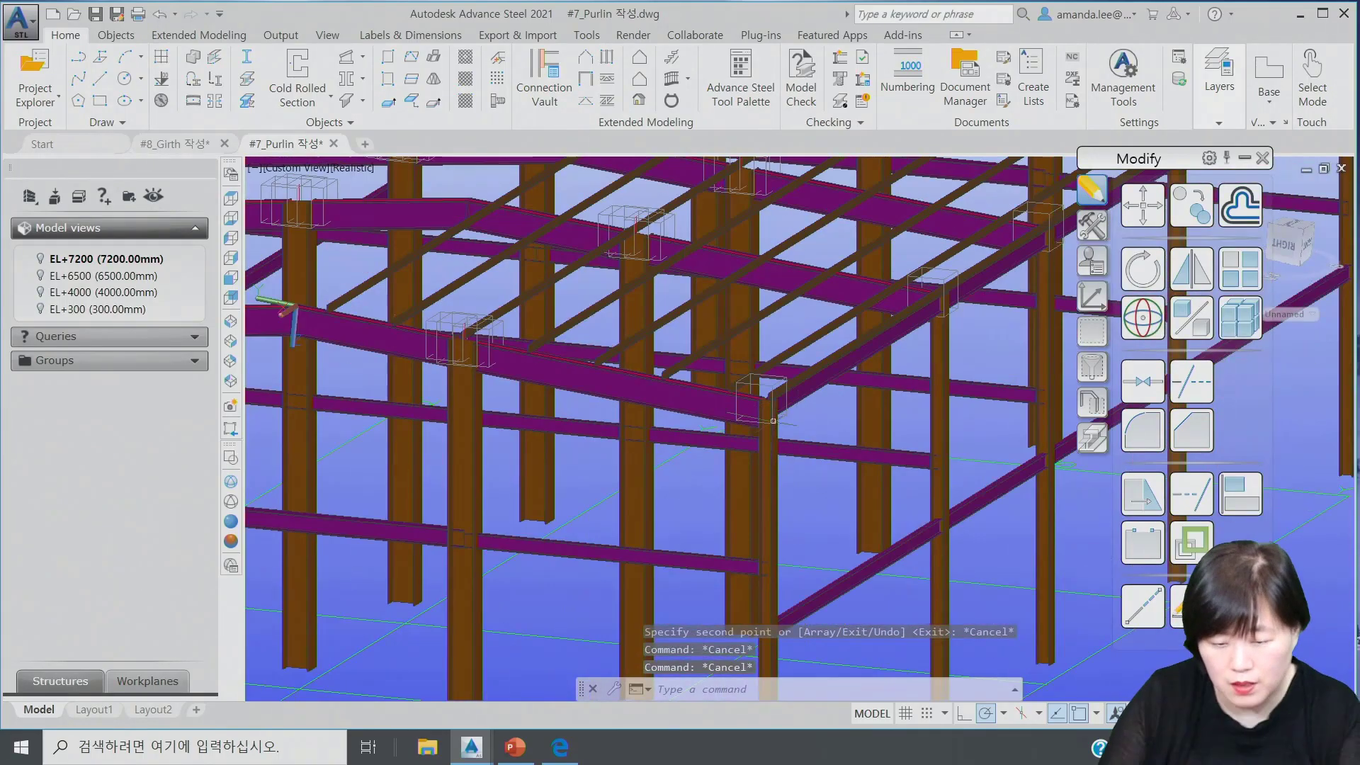
Show the frame in the Left view and align the UCS to that view.
middle_click_drag(690, 451, 801, 464, "shift")
scroll(729, 360, "down", 4)
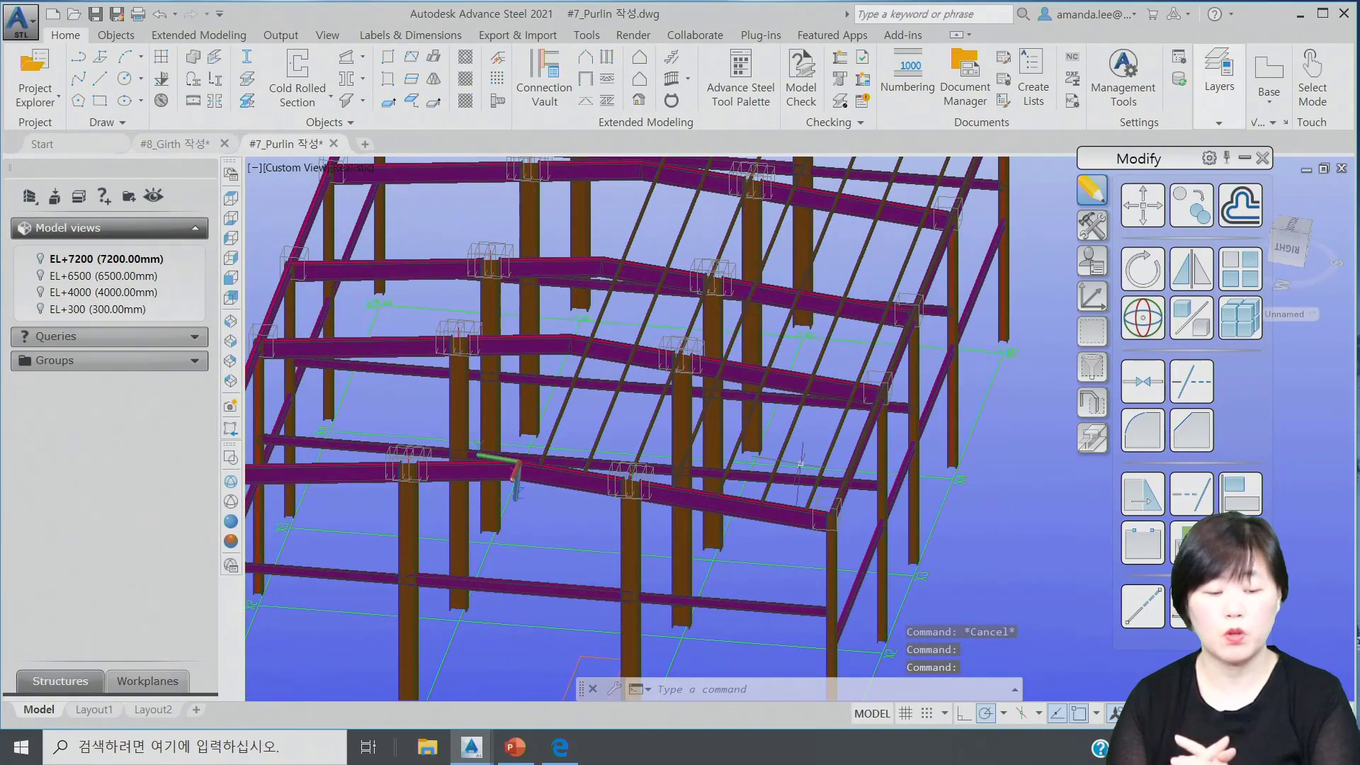
left_click(232, 252)
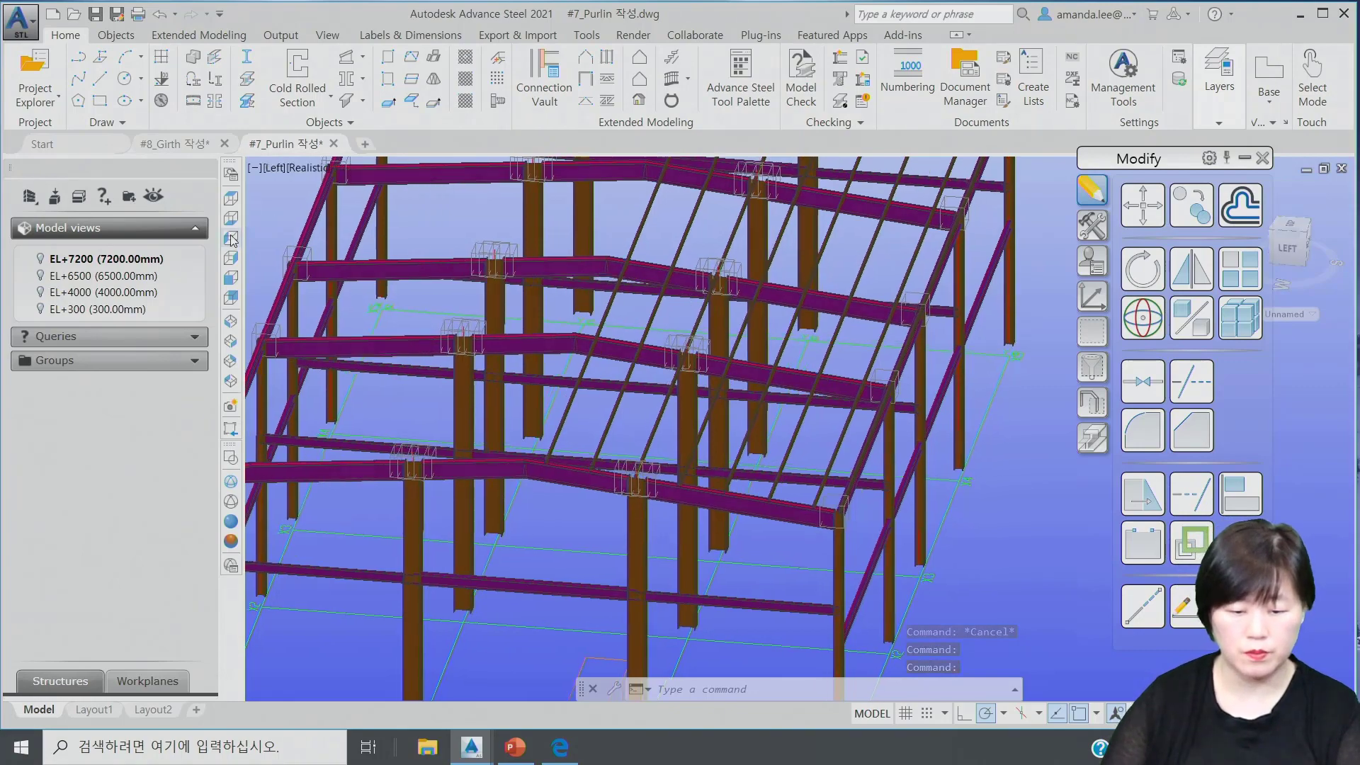
middle_click_drag(440, 347, 601, 482)
middle_click_drag(765, 351, 674, 349)
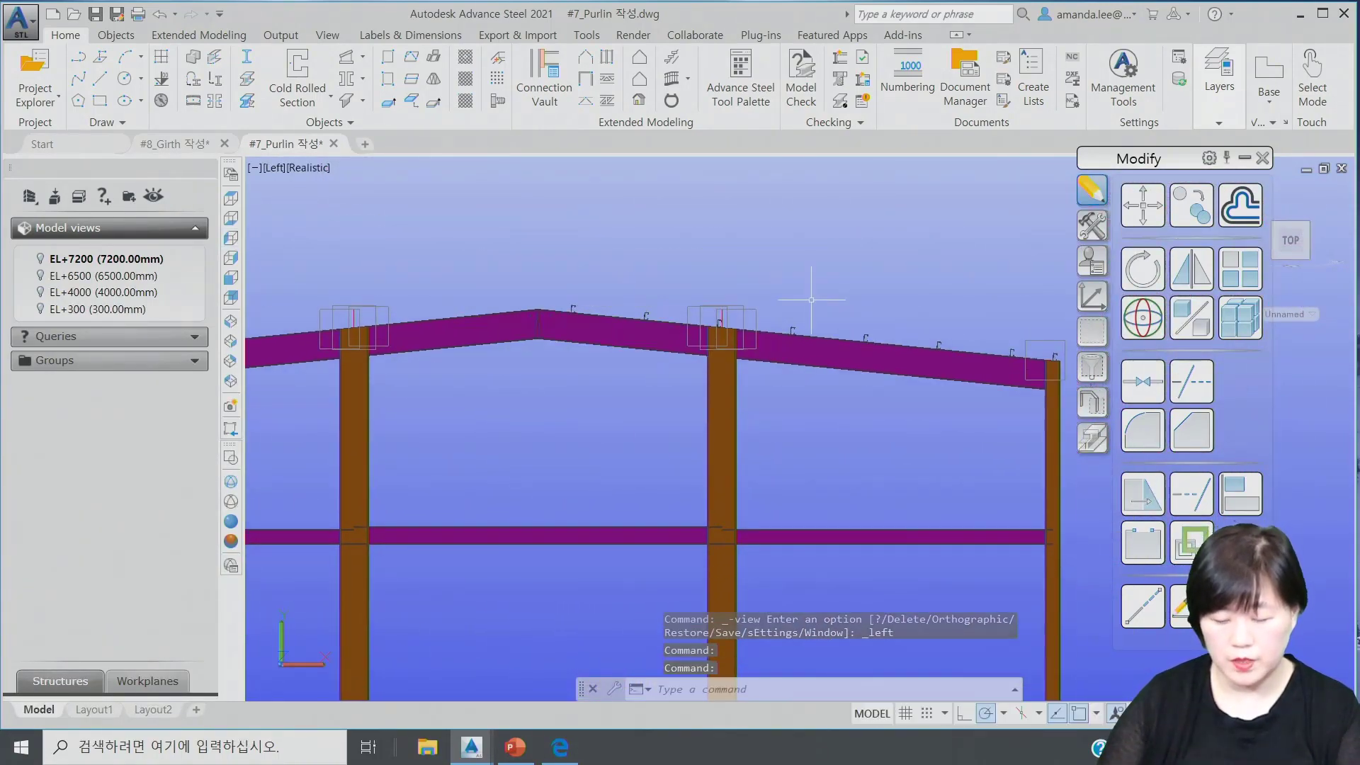
middle_click_drag(577, 333, 782, 338)
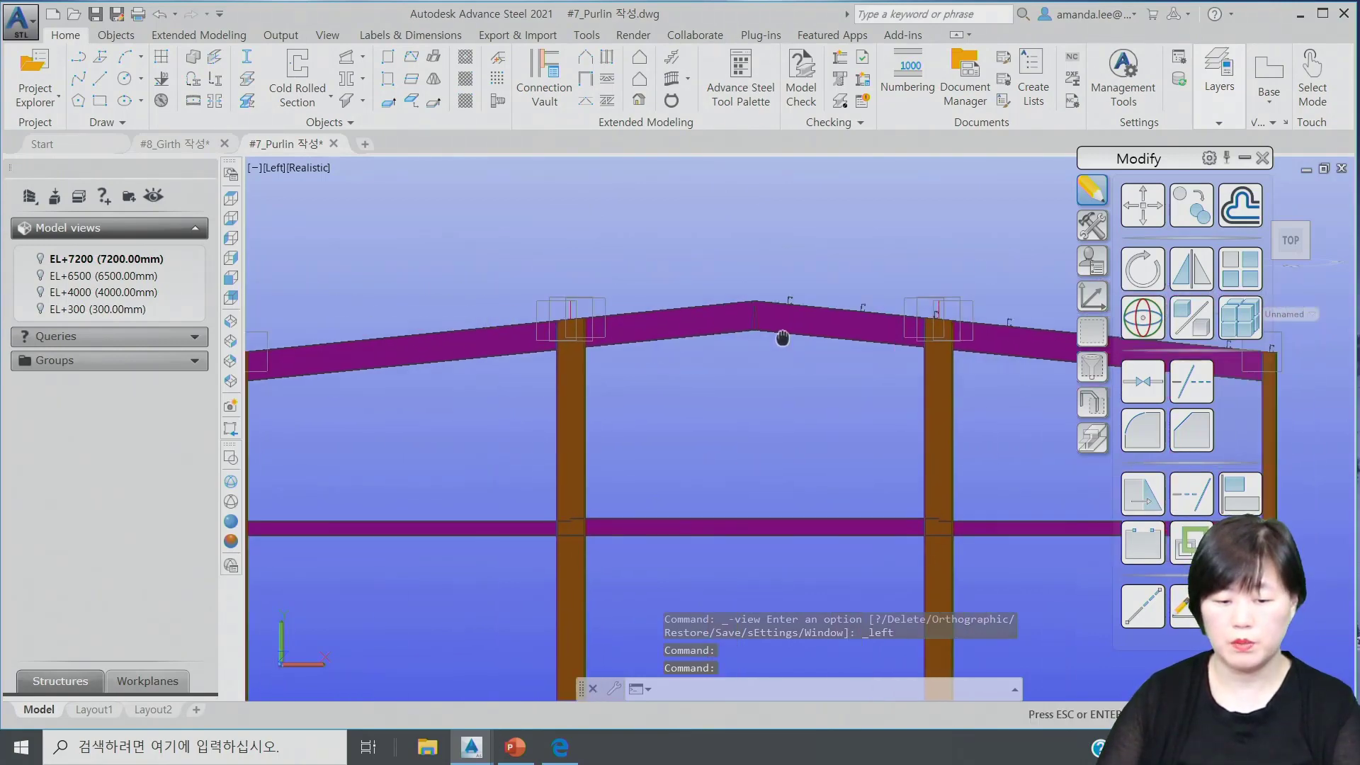
left_click(1093, 298)
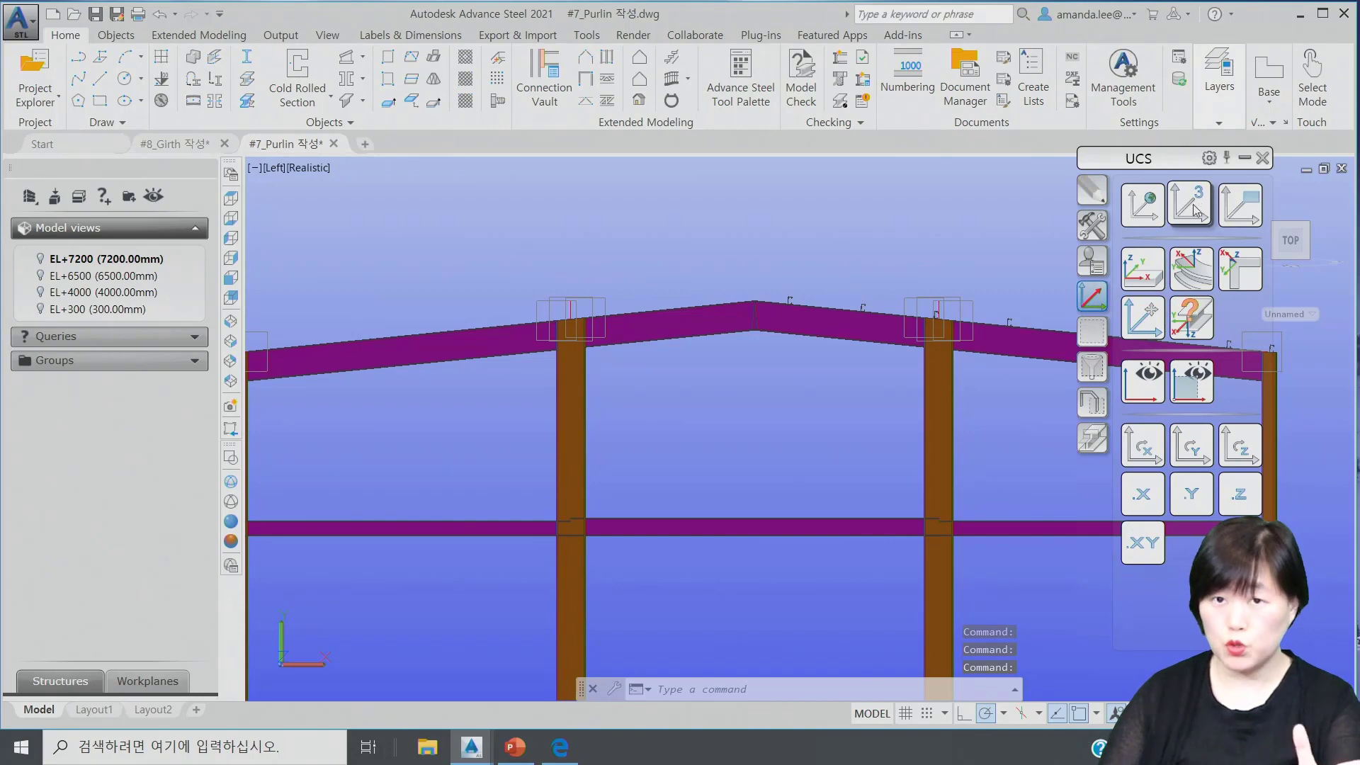
left_click(1241, 204)
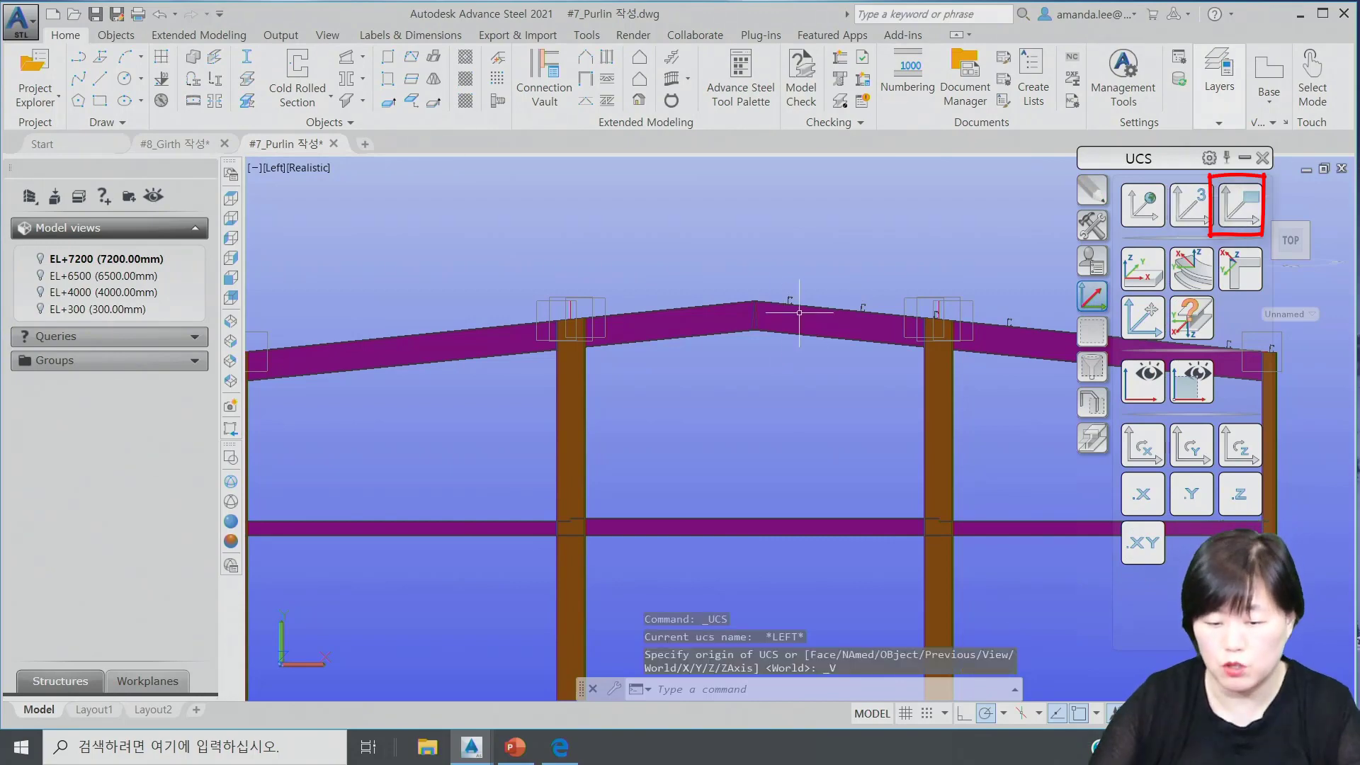
Mirror all nine purlins about the vertical line through the ridge point, keeping the source objects.
scroll(799, 316, "up", 5)
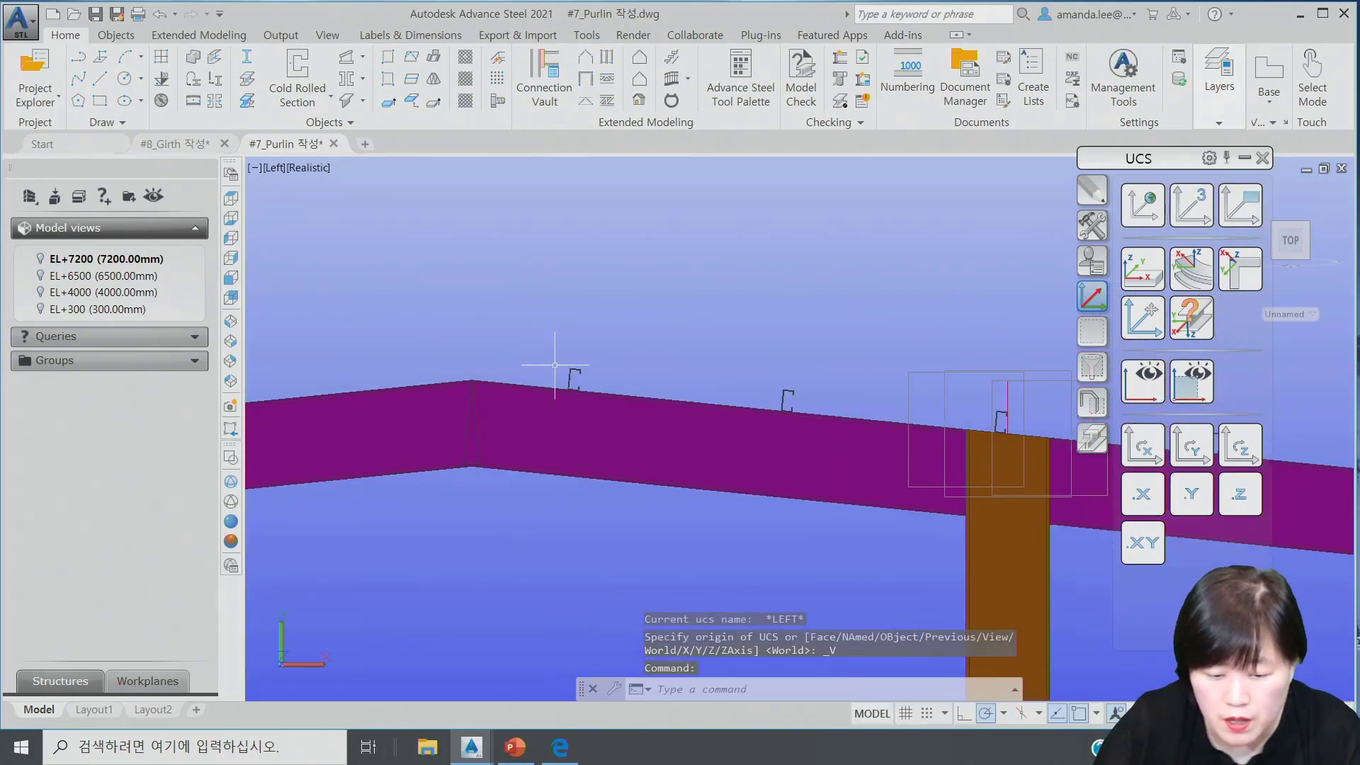
left_click(565, 386)
left_click(802, 393)
left_click(794, 389)
middle_click_drag(841, 395, 560, 364)
scroll(721, 383, "up", 3)
left_click(706, 370)
scroll(660, 395, "down", 3)
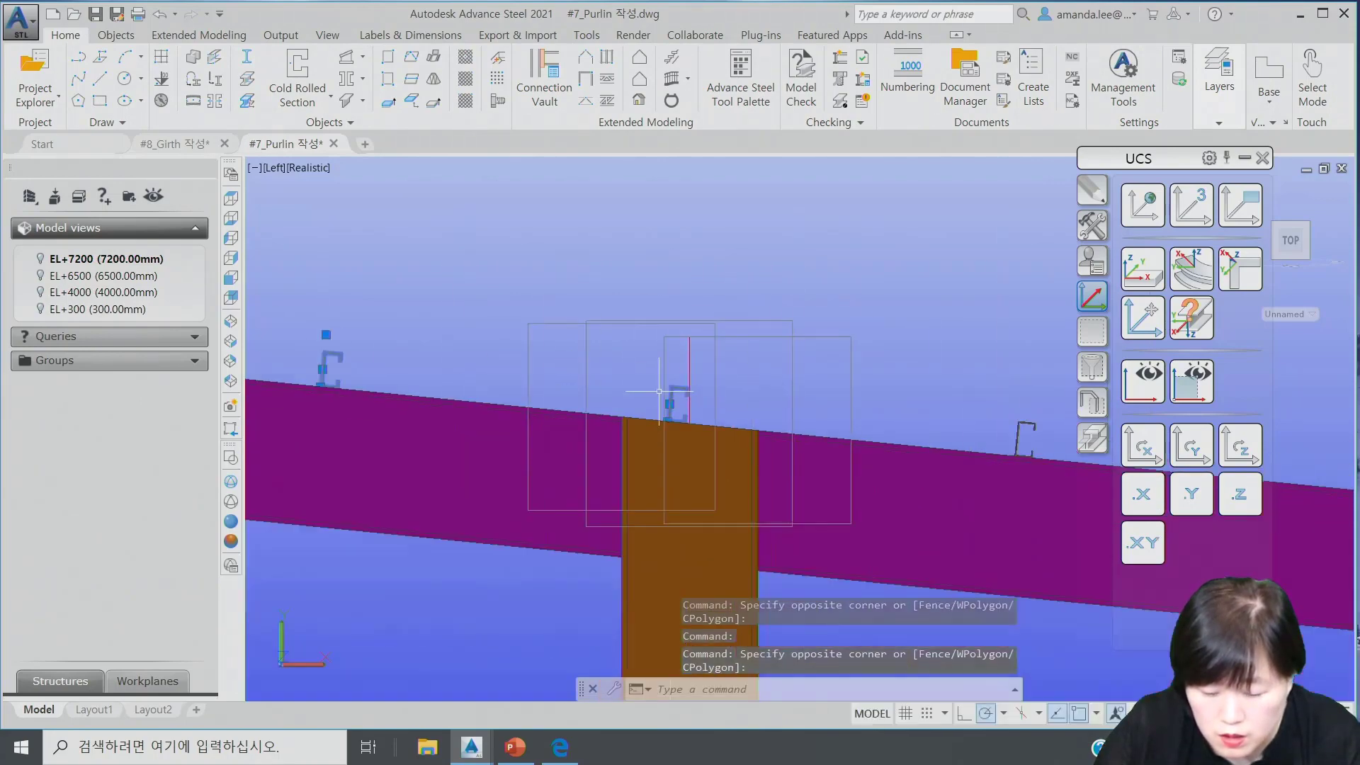
left_click(907, 418)
left_click(885, 396)
scroll(677, 394, "down", 2)
scroll(659, 390, "up", 4)
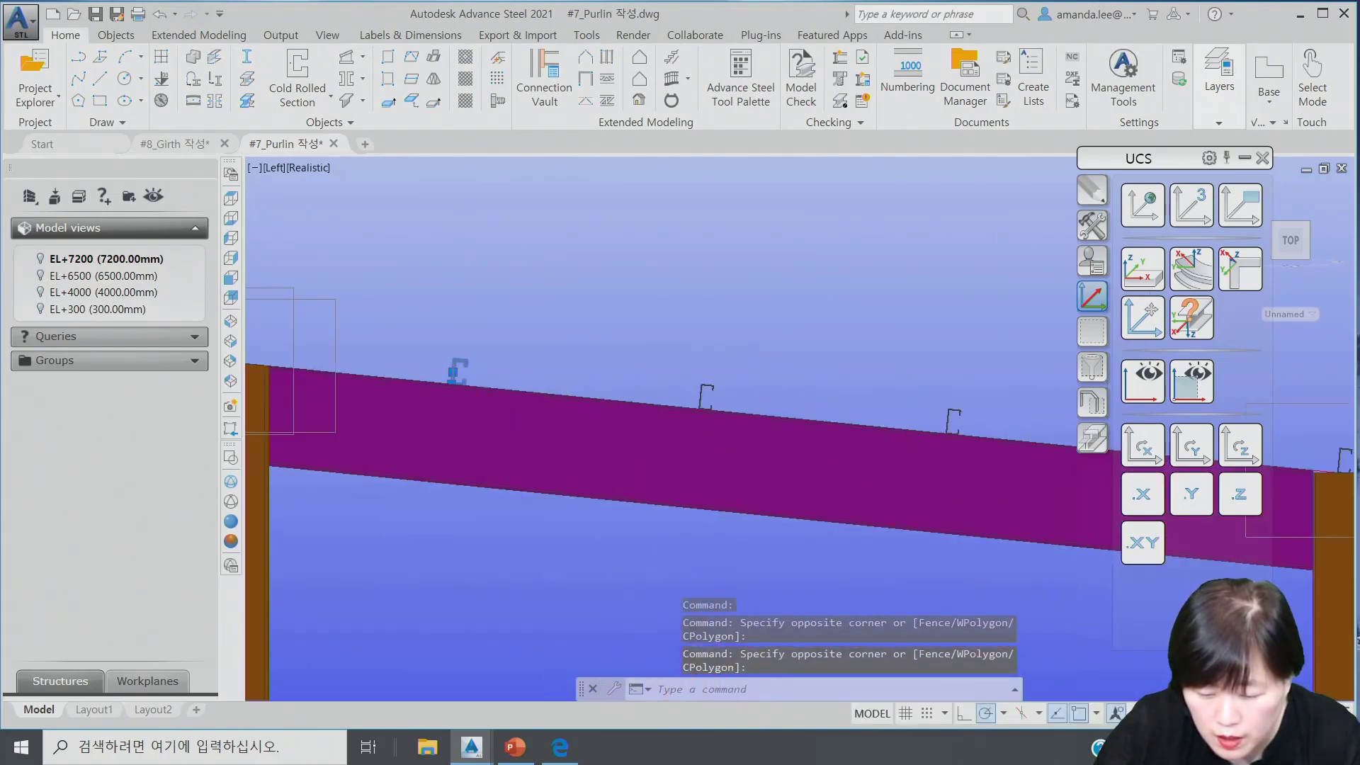
left_click(898, 390)
left_click(749, 393)
left_click(658, 360)
scroll(698, 372, "down", 3)
scroll(849, 395, "up", 2)
scroll(826, 396, "up", 3)
left_click(778, 394)
left_click(703, 352)
scroll(965, 408, "up", 3)
left_click(965, 411)
left_click(882, 369)
left_click(978, 403)
left_click(989, 412)
left_click(907, 348)
scroll(981, 363, "down", 10)
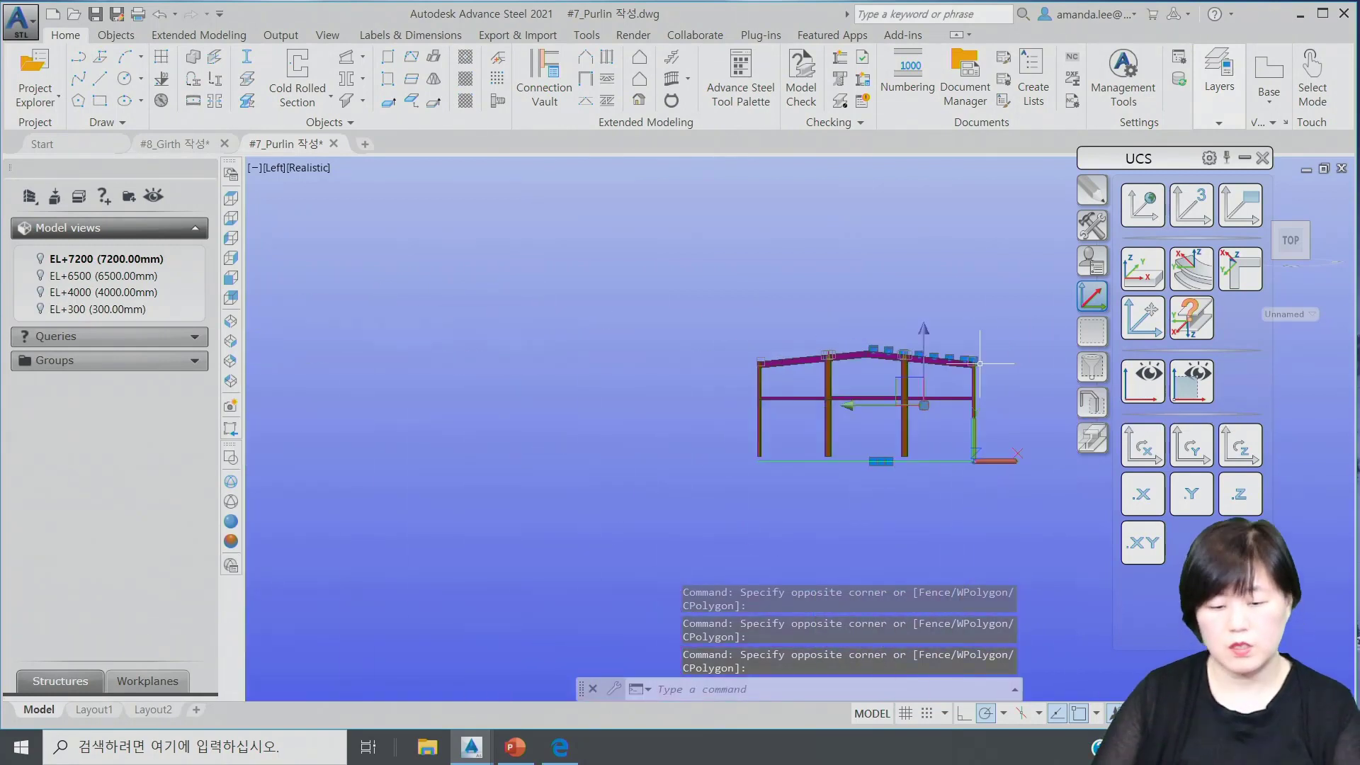
scroll(864, 338, "up", 6)
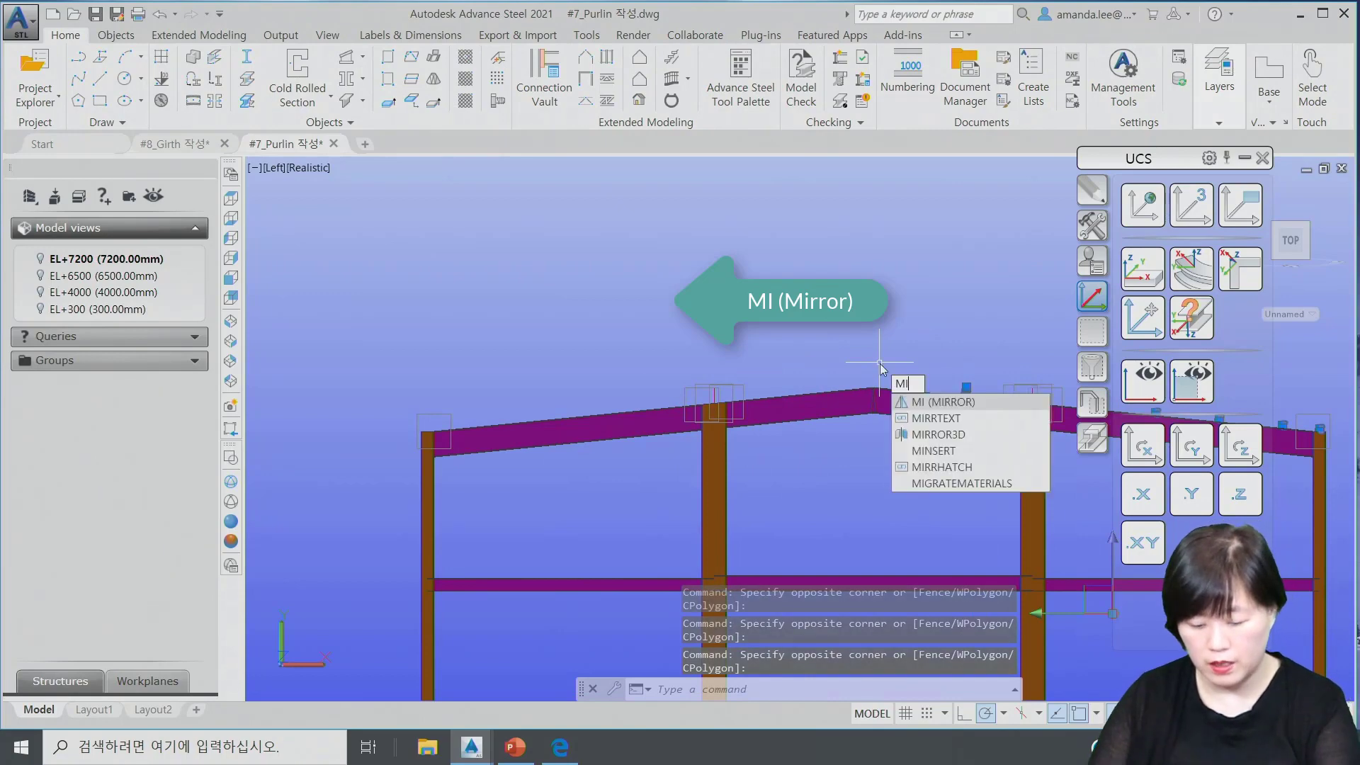
key("Return")
left_click(873, 387)
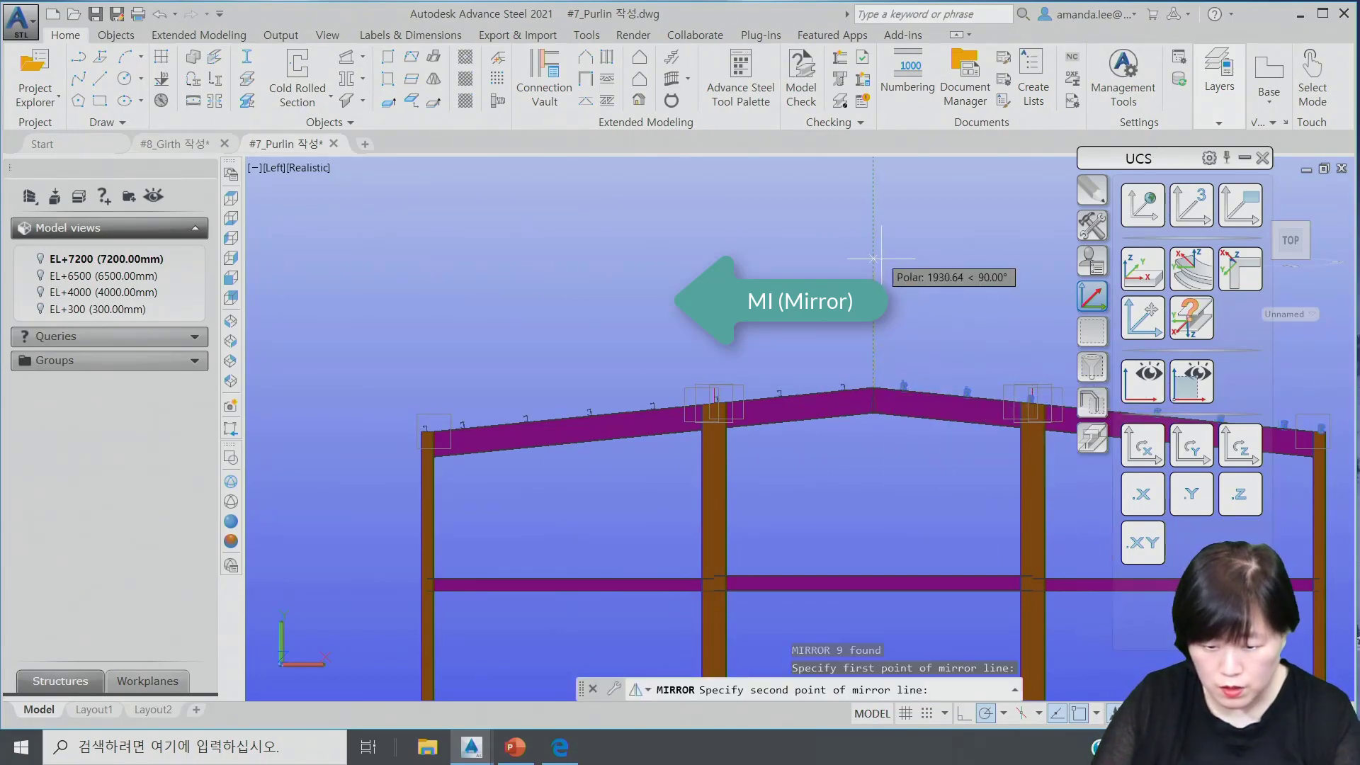
left_click(877, 248)
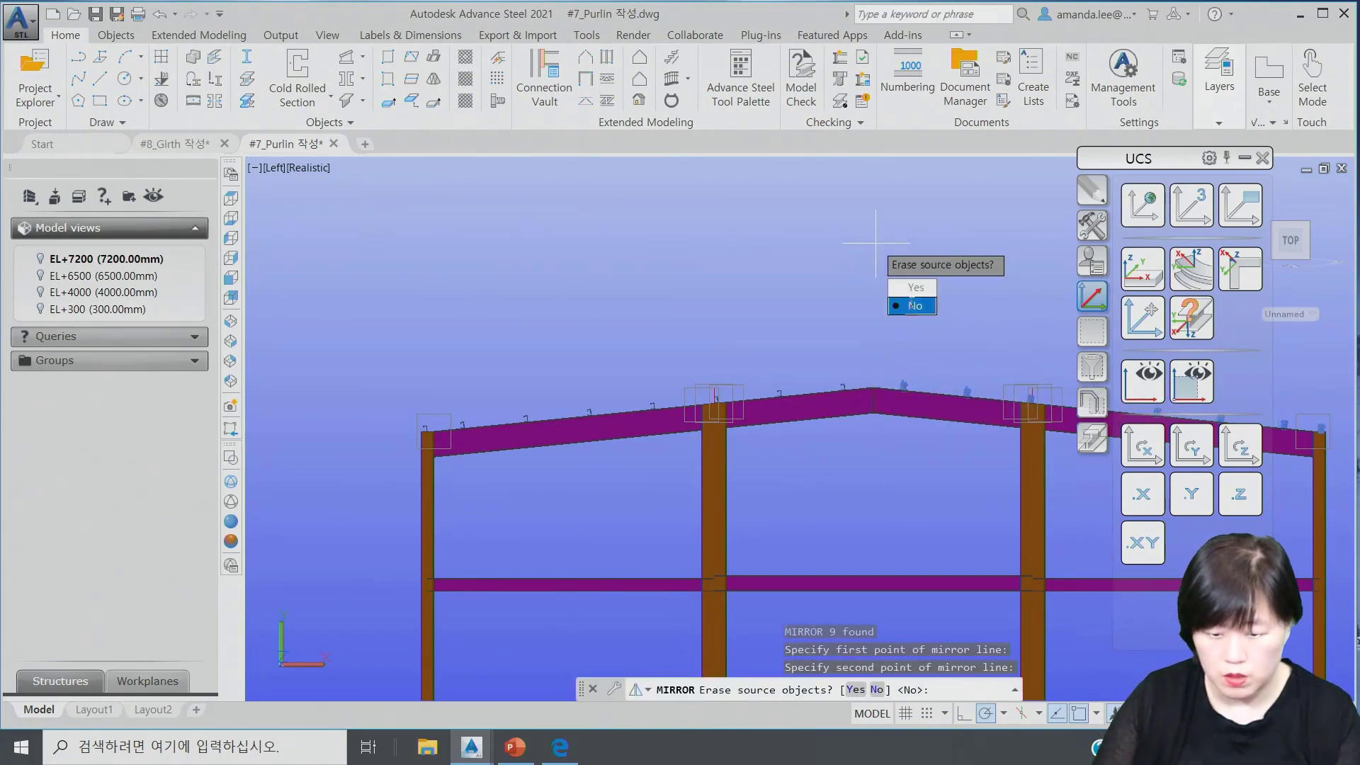
key("Return")
Examine the completed purlin layout in Top and SW Isometric views, including where the purlins meet the end rafter.
scroll(698, 269, "down", 3)
left_click(1280, 247)
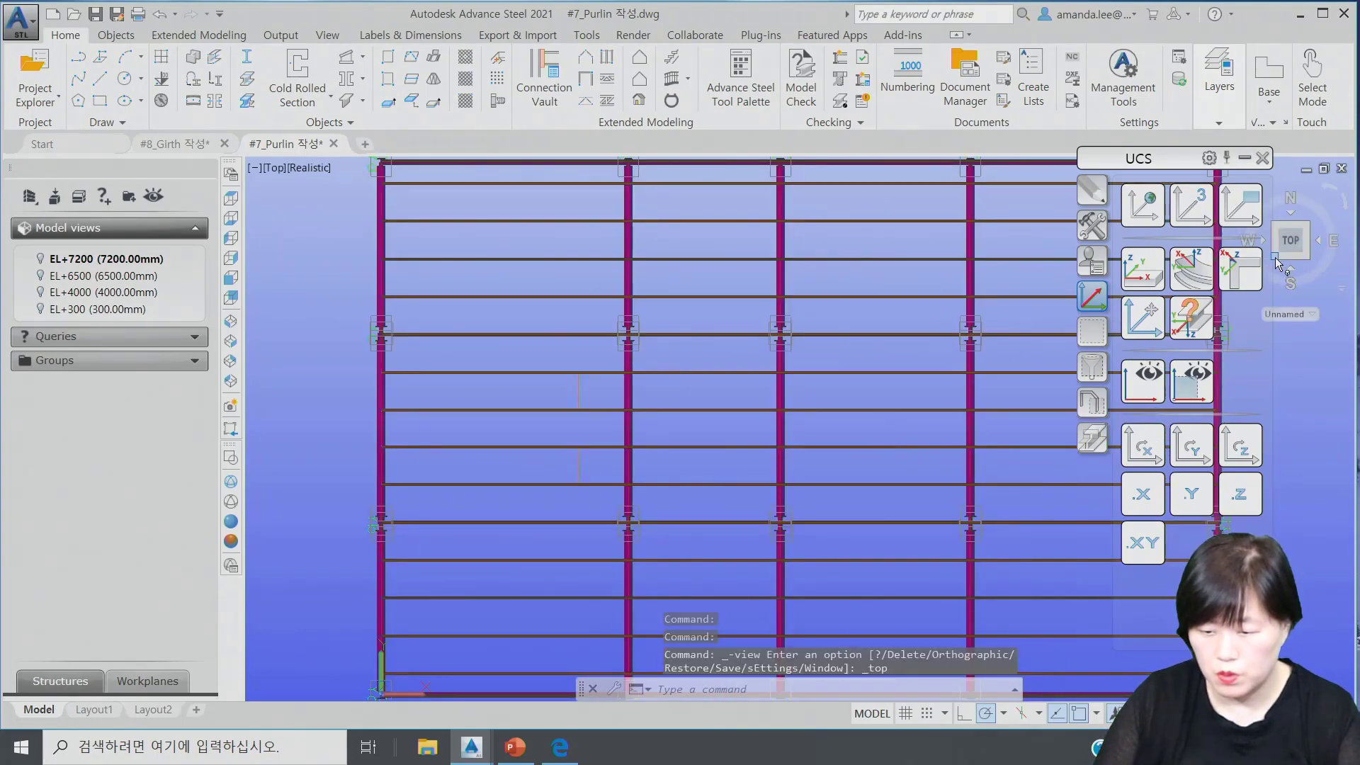
left_click(1276, 260)
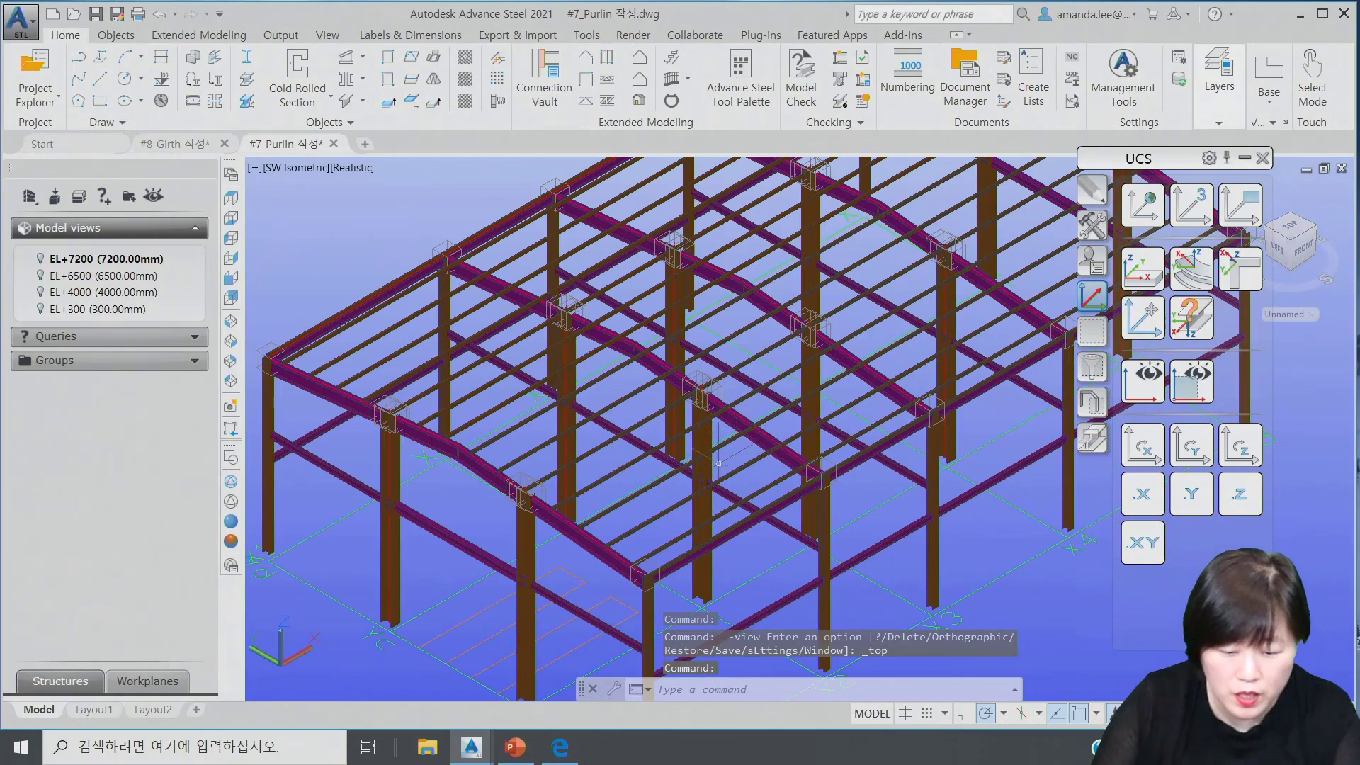
scroll(692, 523, "up", 7)
middle_click_drag(624, 549, 683, 522, "shift")
scroll(546, 545, "up", 3)
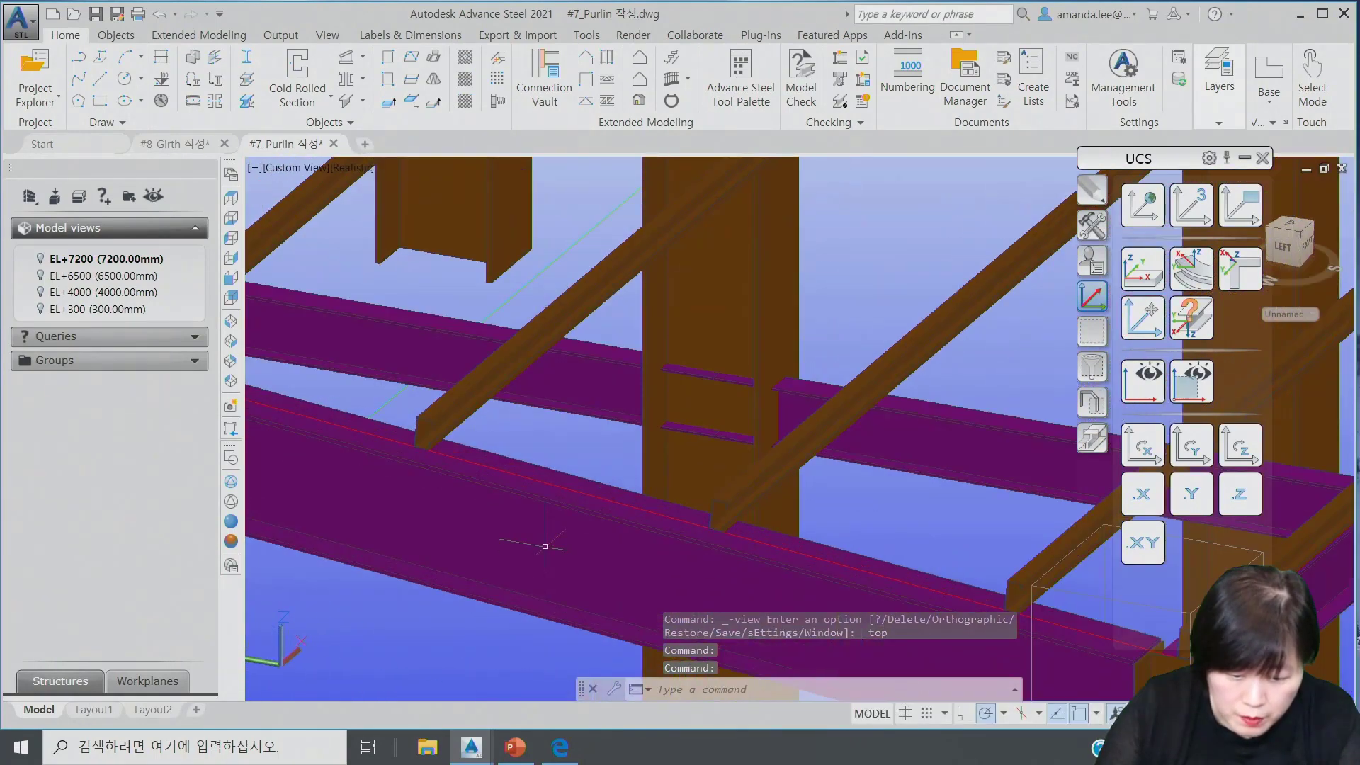
Review the section, positioning and naming properties of a roof purlin near the end rafter's eave.
middle_click_drag(376, 407, 857, 450)
scroll(542, 409, "down", 3)
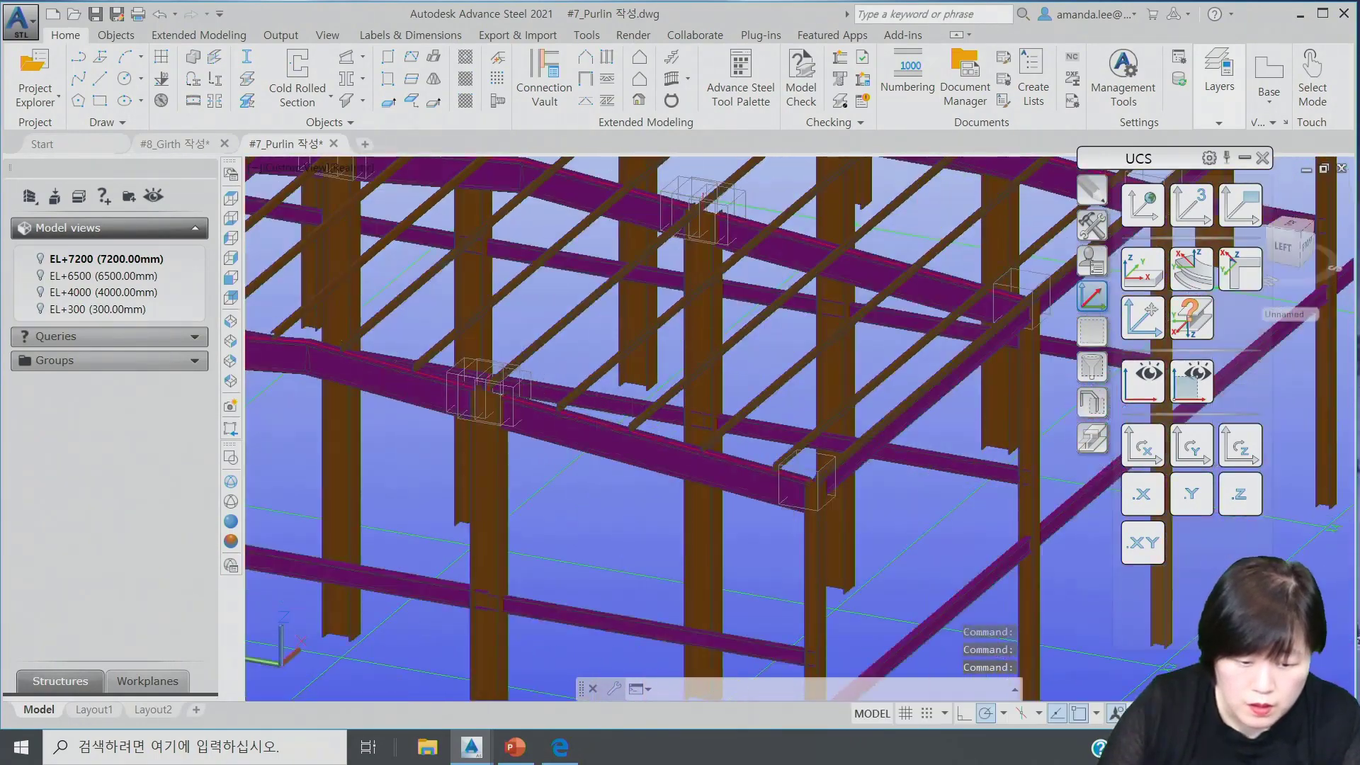
scroll(799, 435, "up", 6)
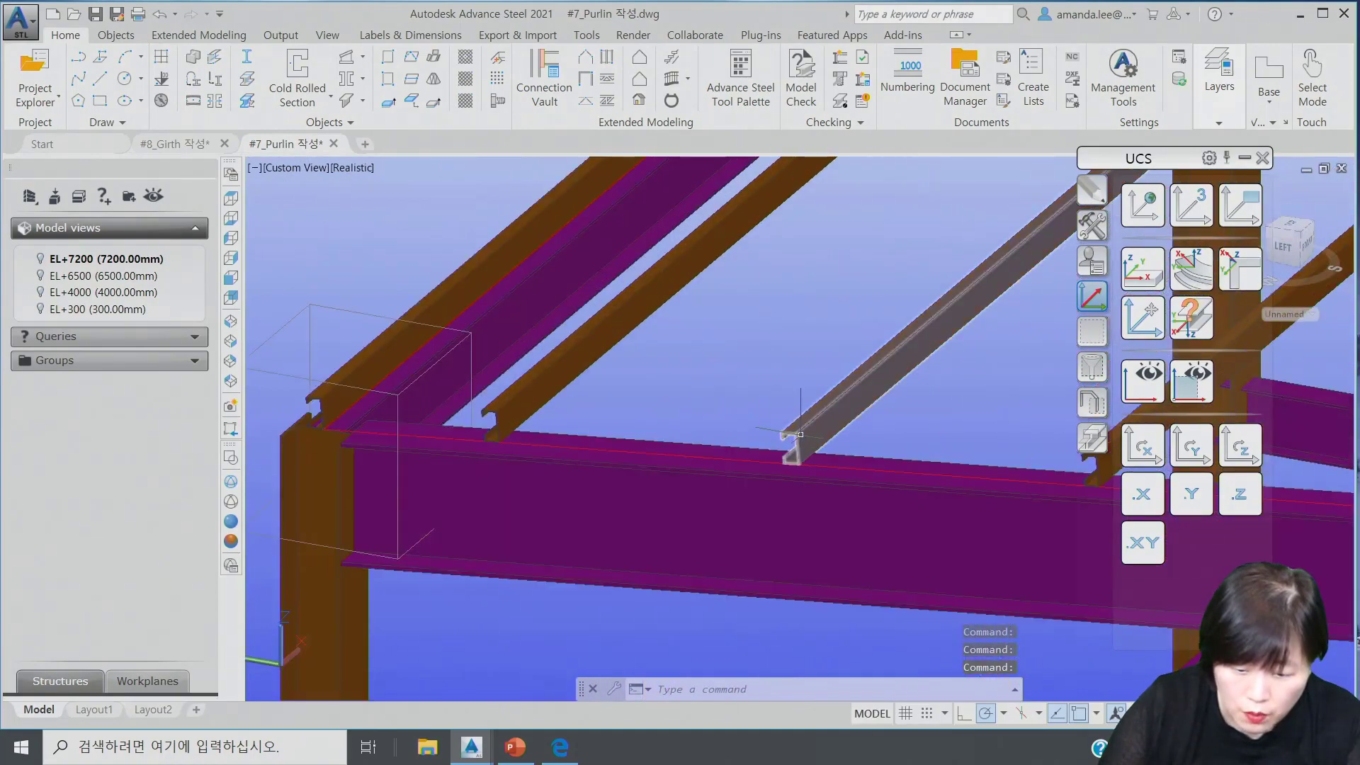
double_click(816, 428)
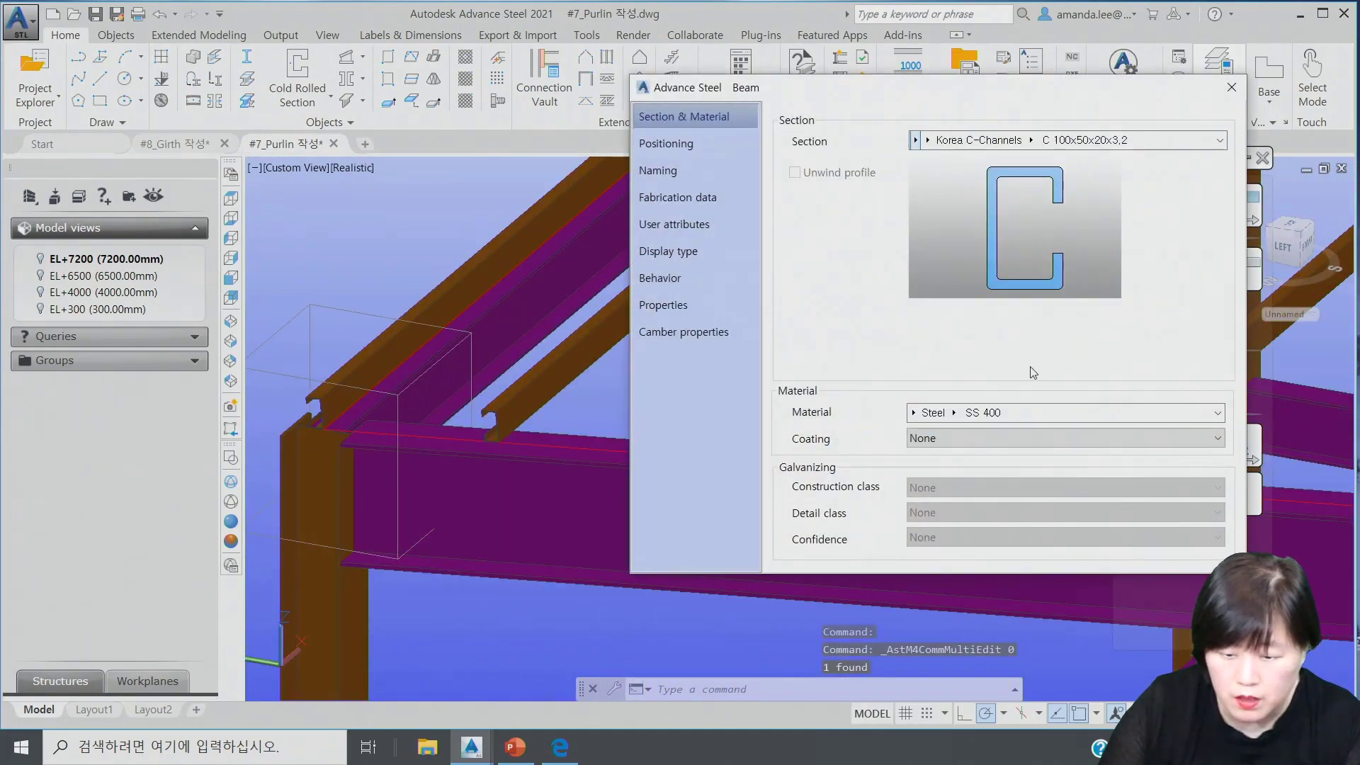
left_click(674, 146)
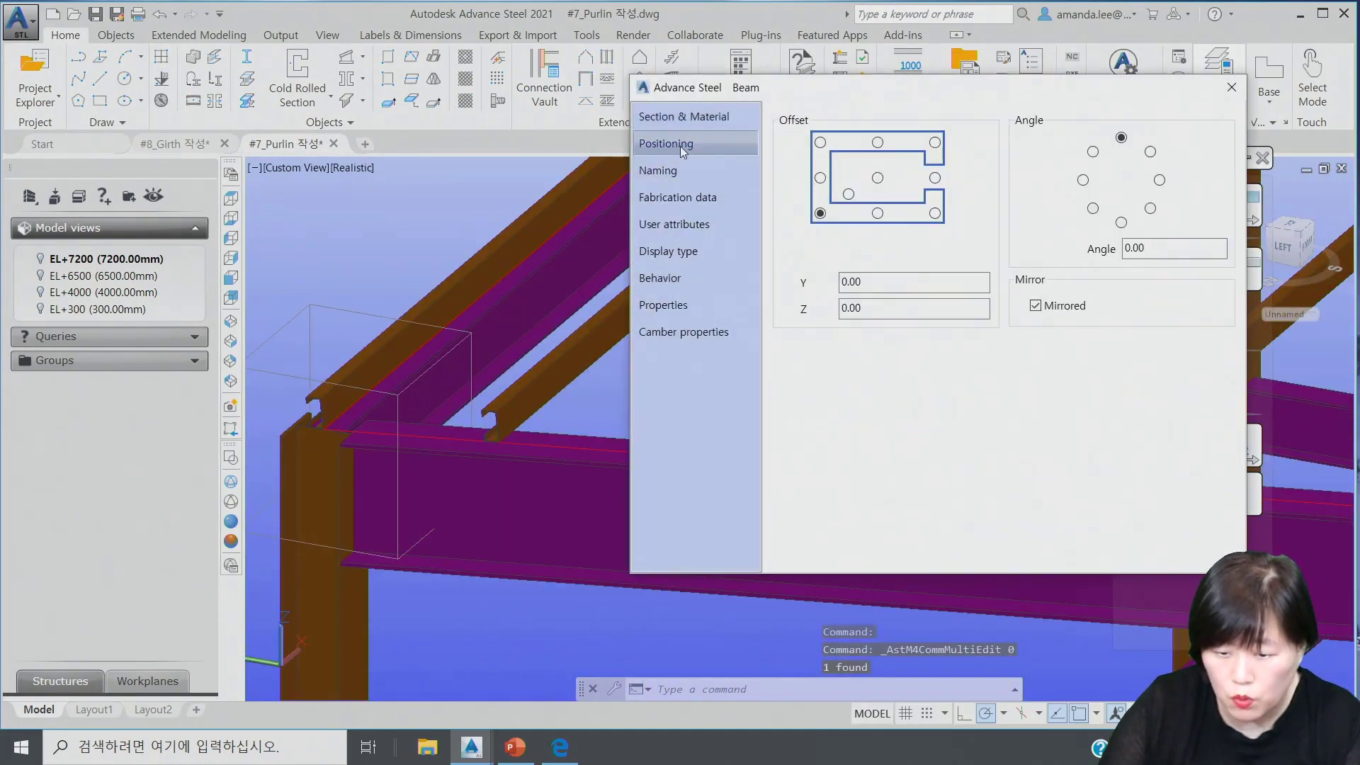
left_click(671, 171)
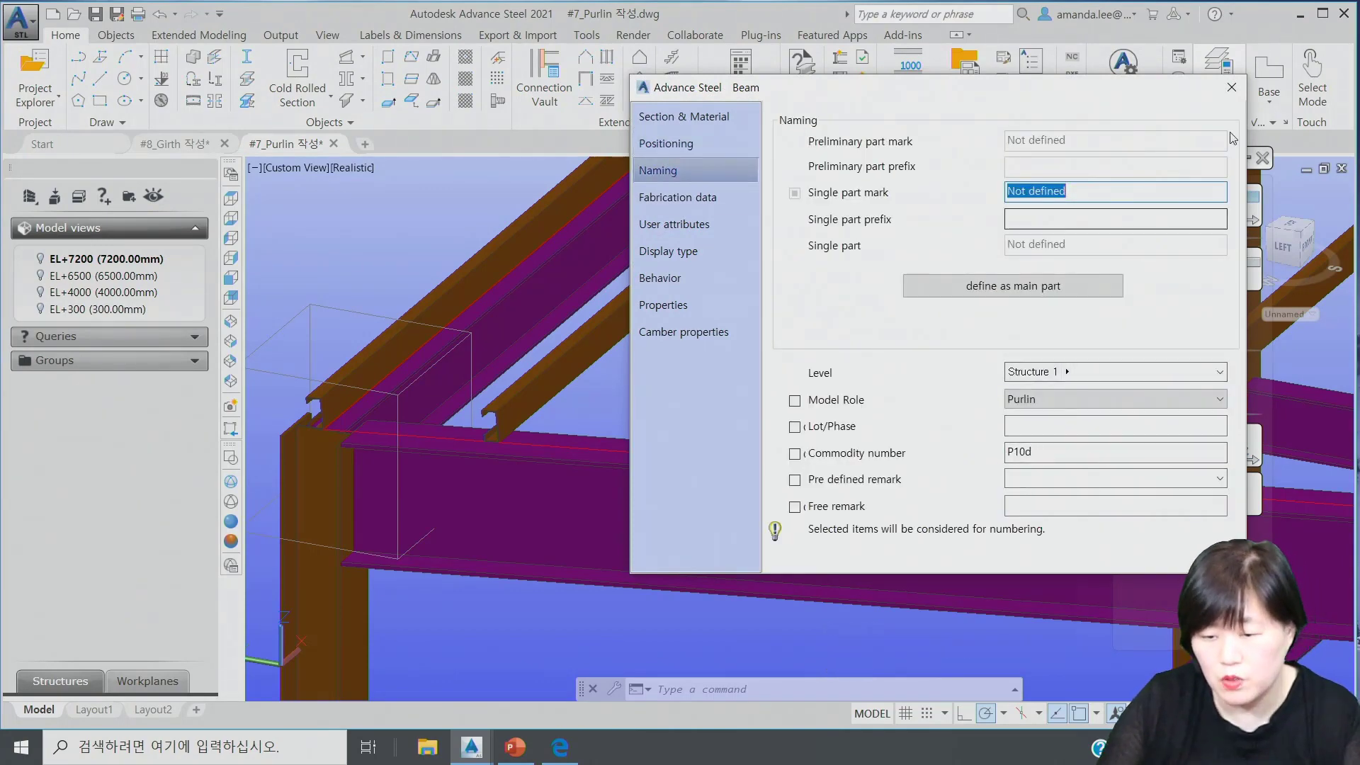
left_click(1232, 88)
key("Escape")
key("Escape")
Examine the whole steel frame with its roof purlins from several distances and angles.
scroll(743, 385, "down", 3)
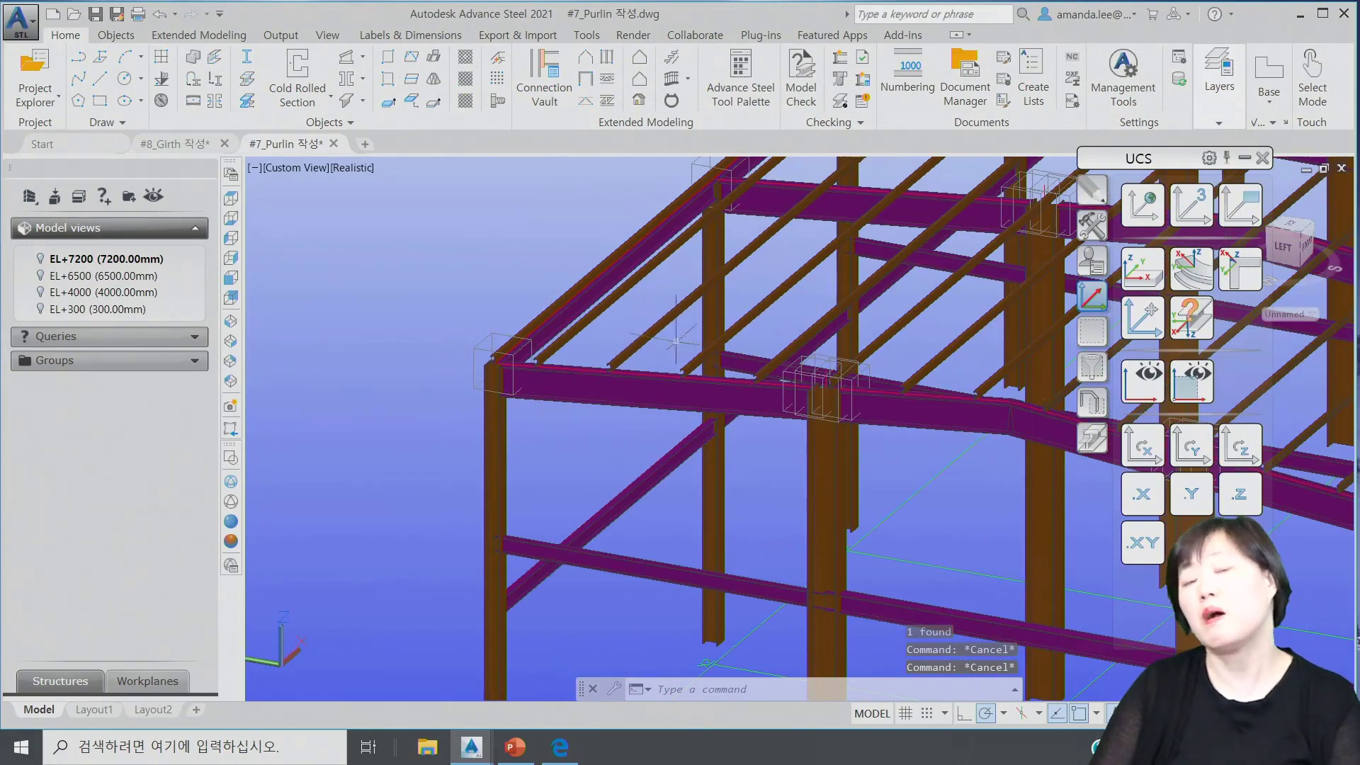
scroll(779, 397, "down", 5)
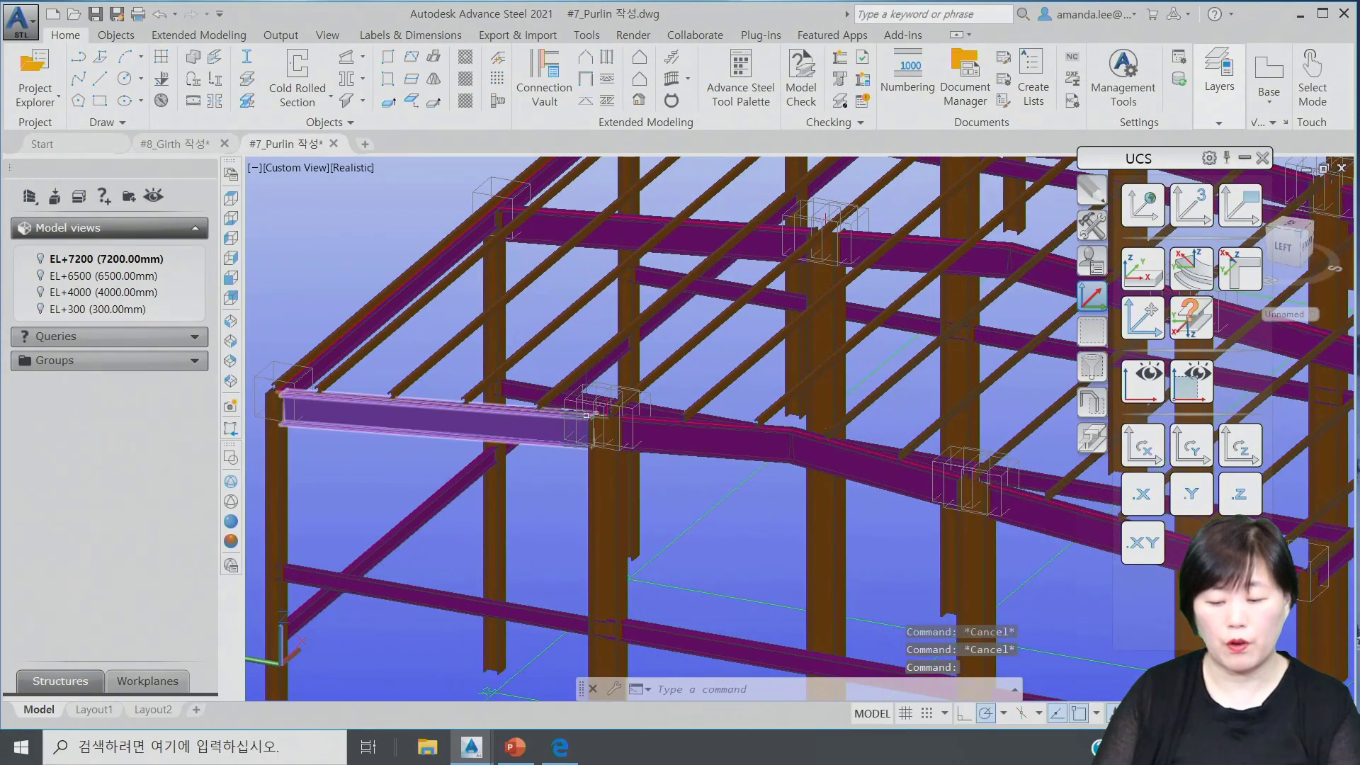
scroll(831, 418, "up", 4)
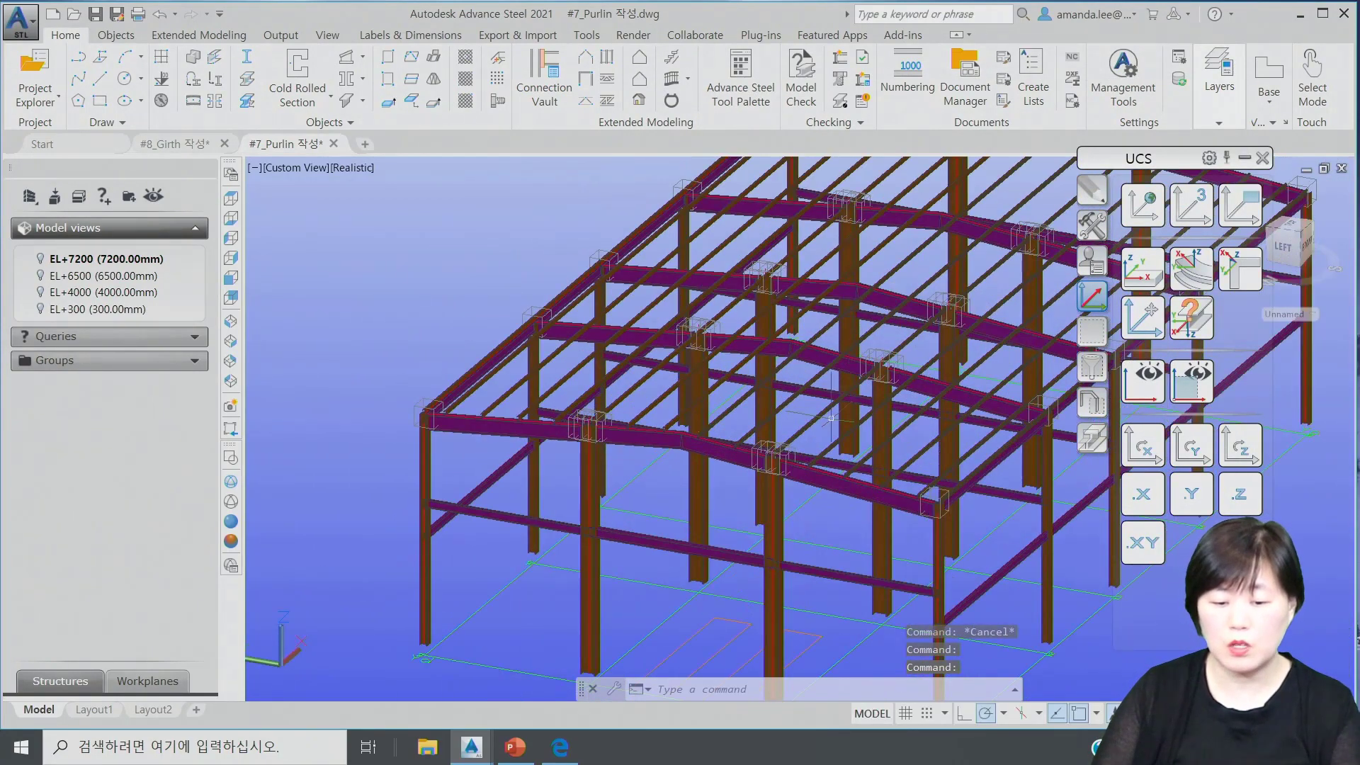
scroll(846, 413, "down", 5)
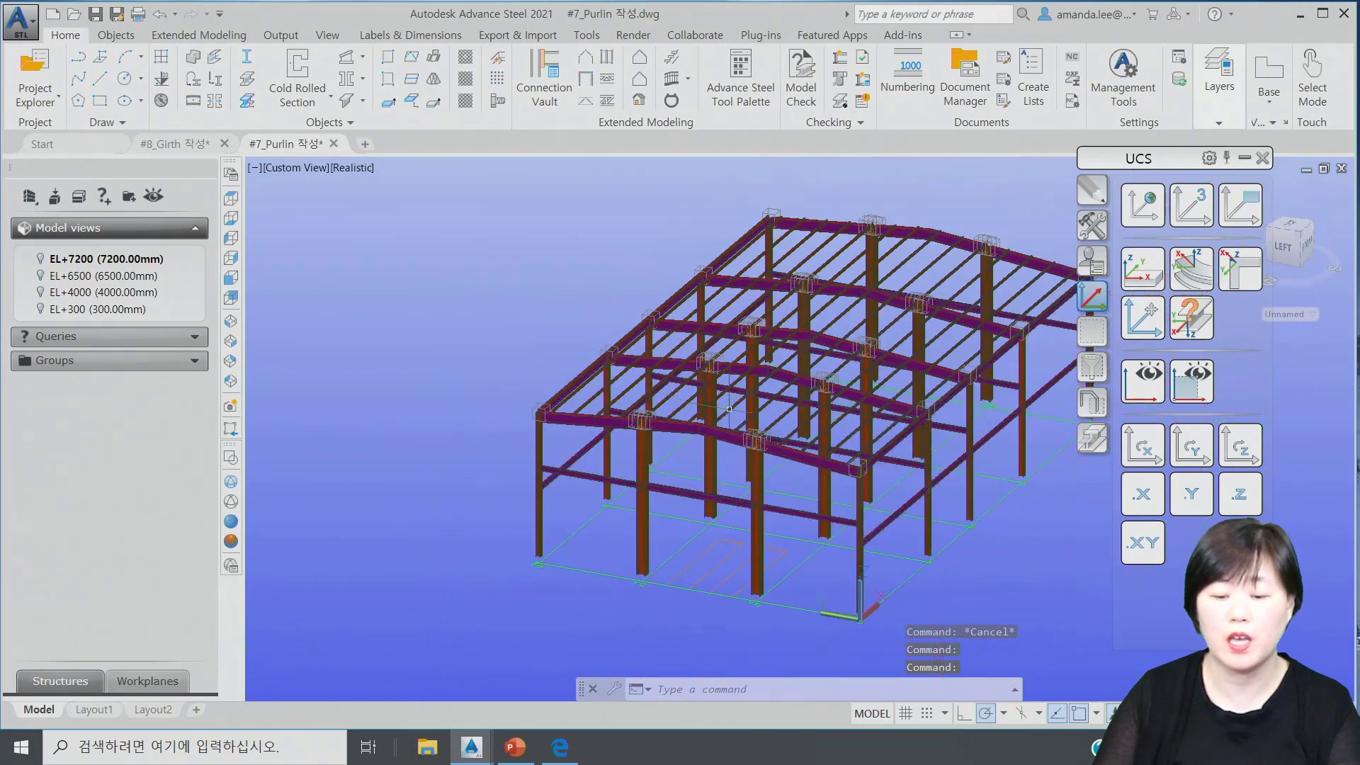
scroll(808, 413, "up", 5)
scroll(815, 432, "down", 4)
scroll(824, 458, "up", 5)
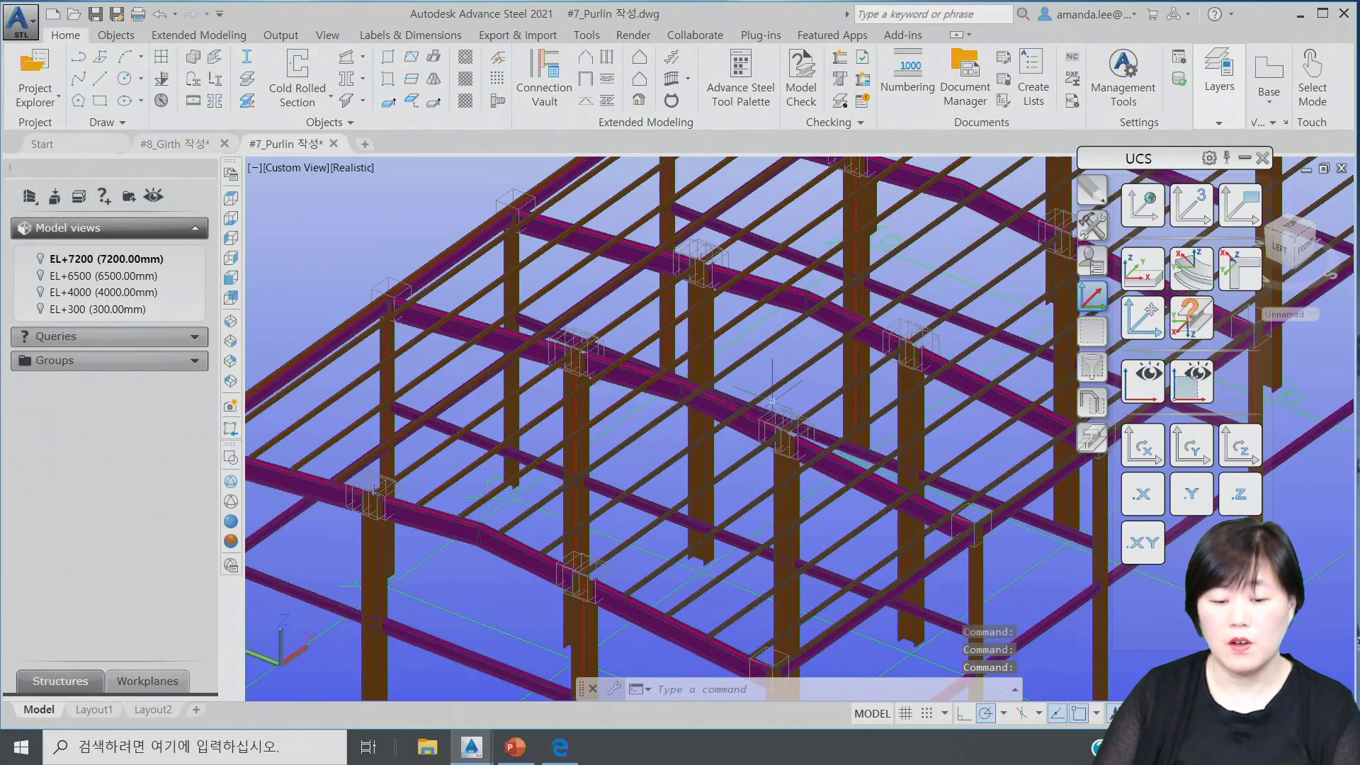
middle_click_drag(821, 377, 741, 536)
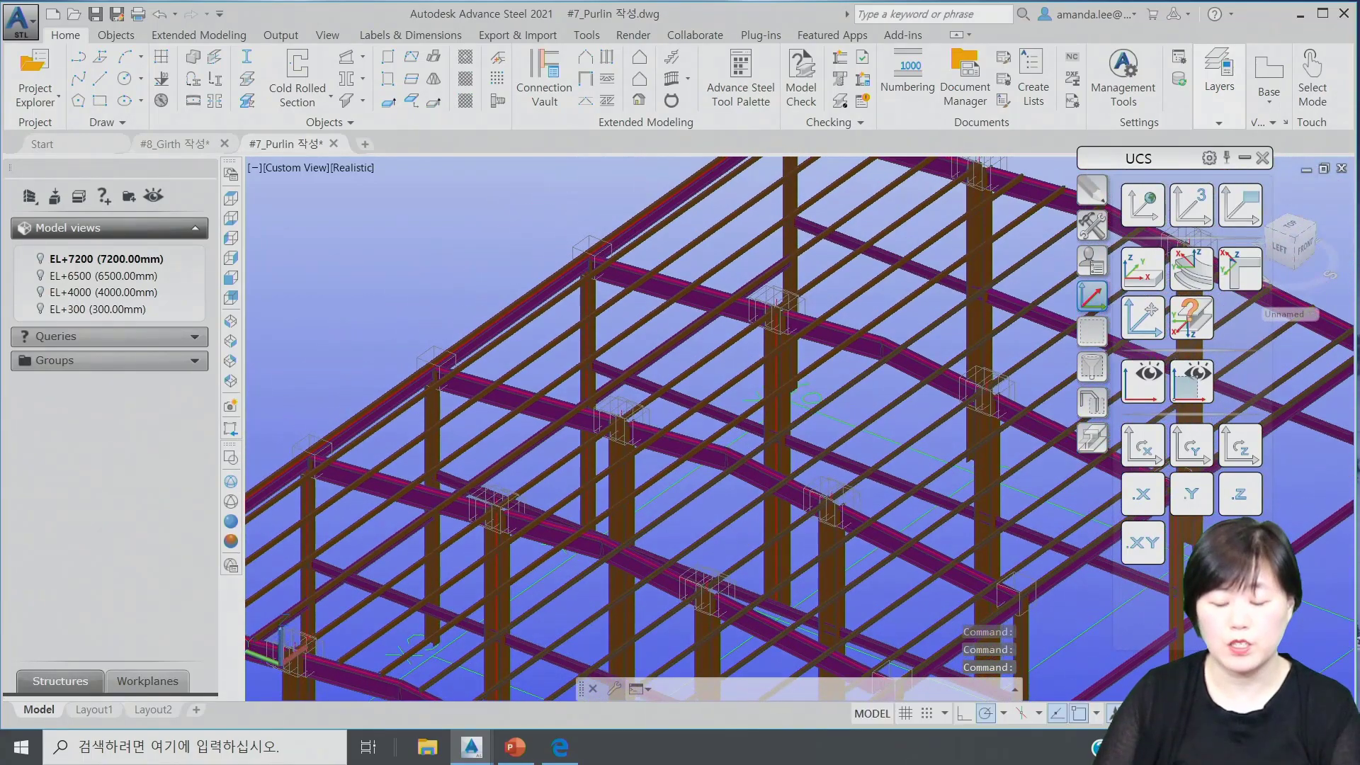
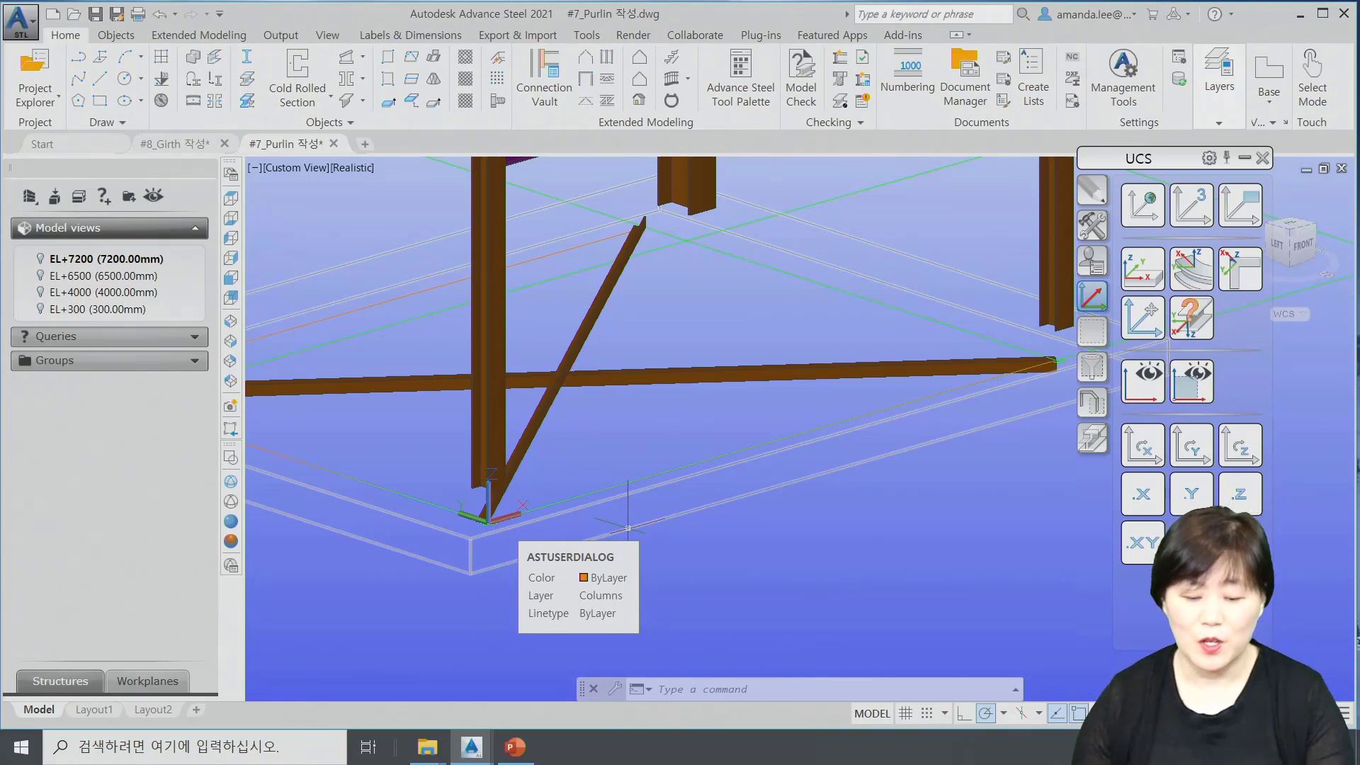
Rotate the UCS about X and create a vertical bracing between the bases of the corner column and the adjacent side column.
scroll(560, 496, "up", 3)
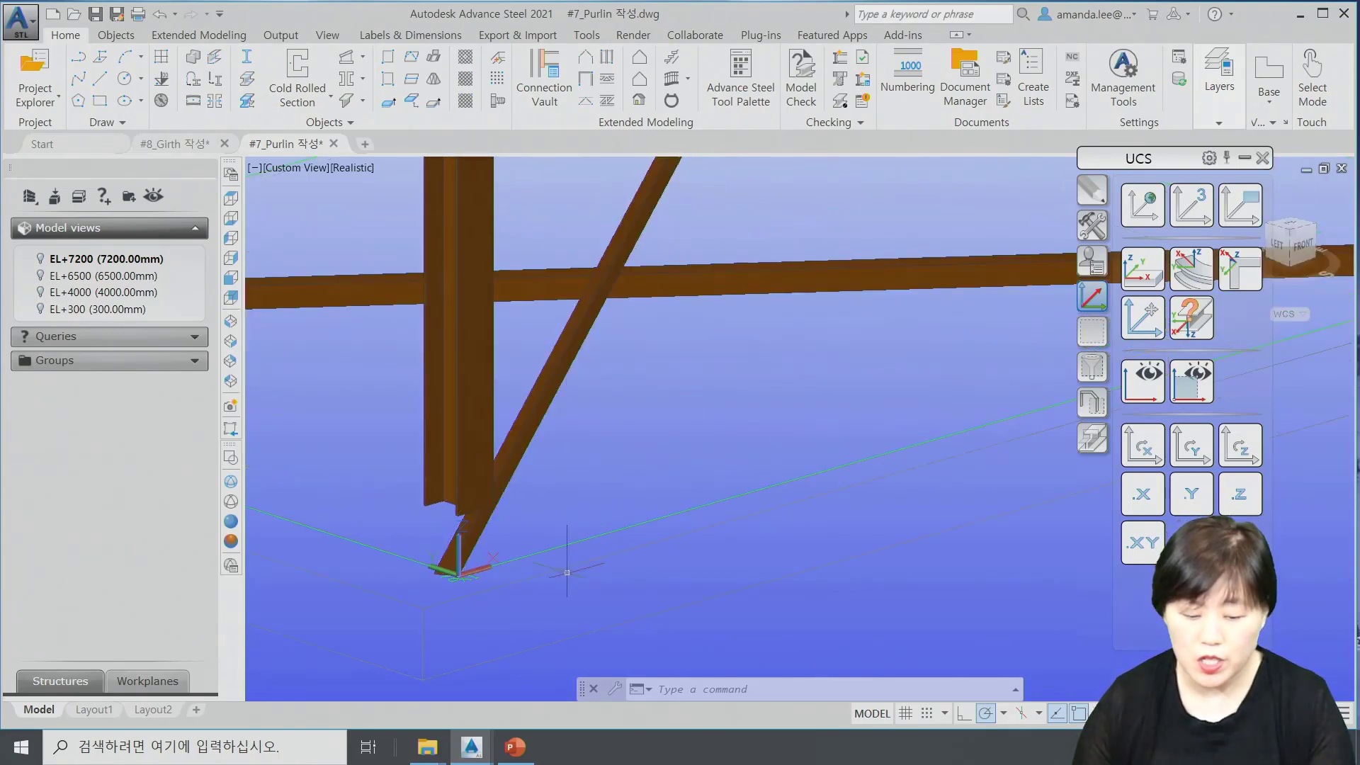
left_click(1138, 450)
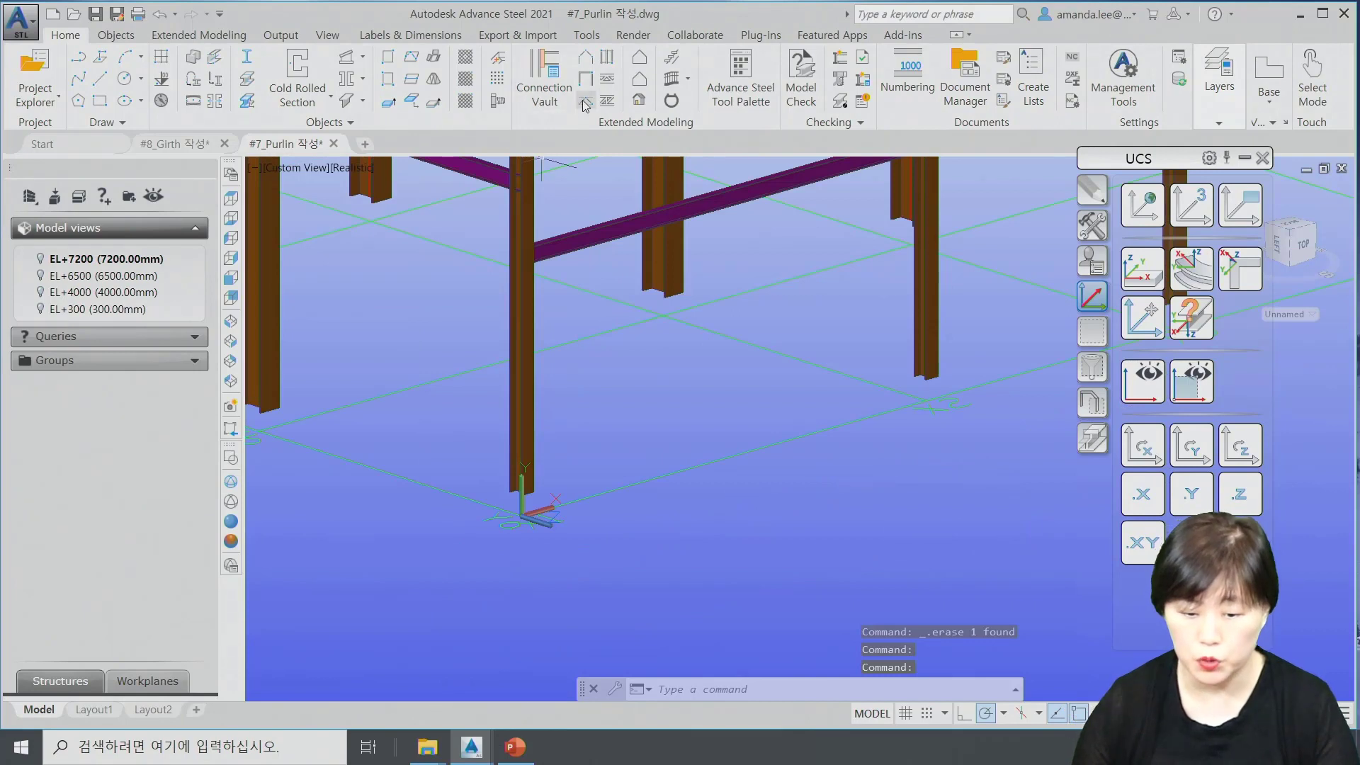
left_click(585, 102)
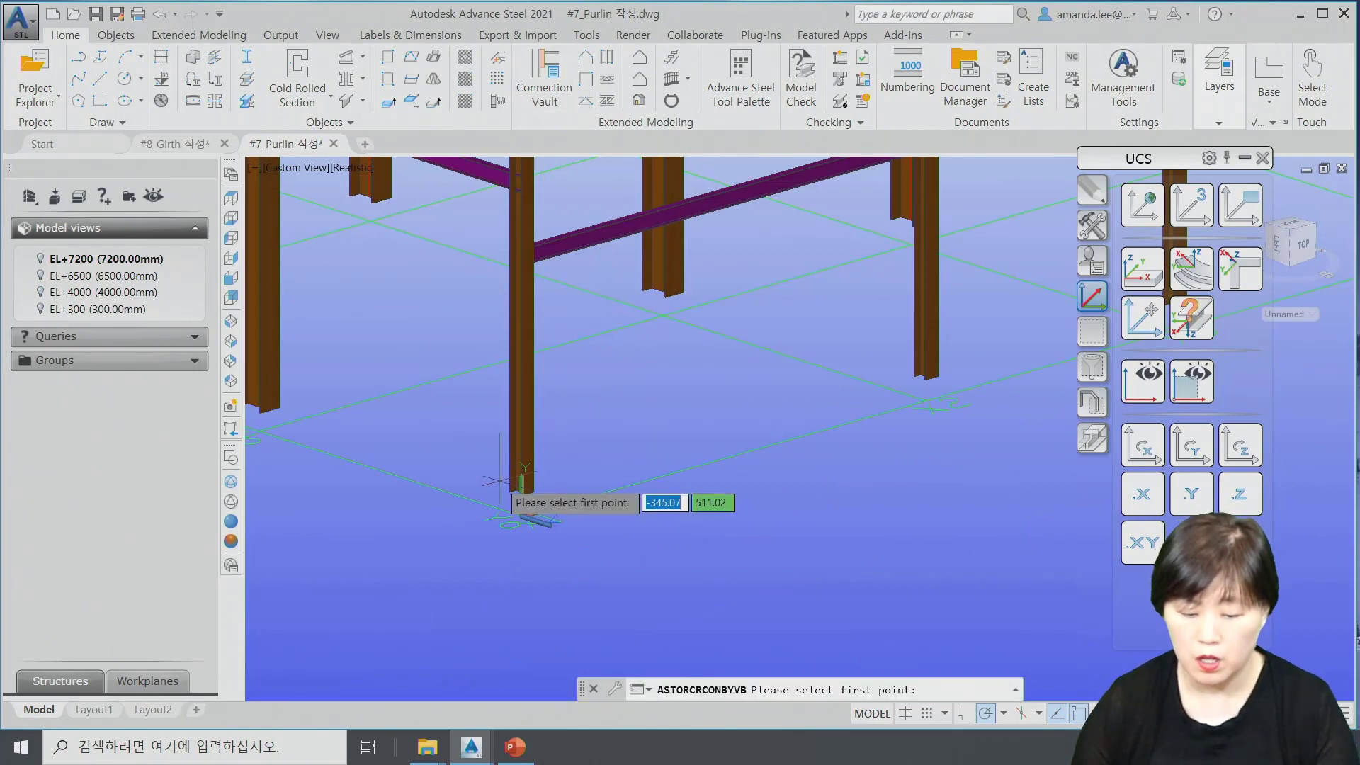
left_click(523, 490)
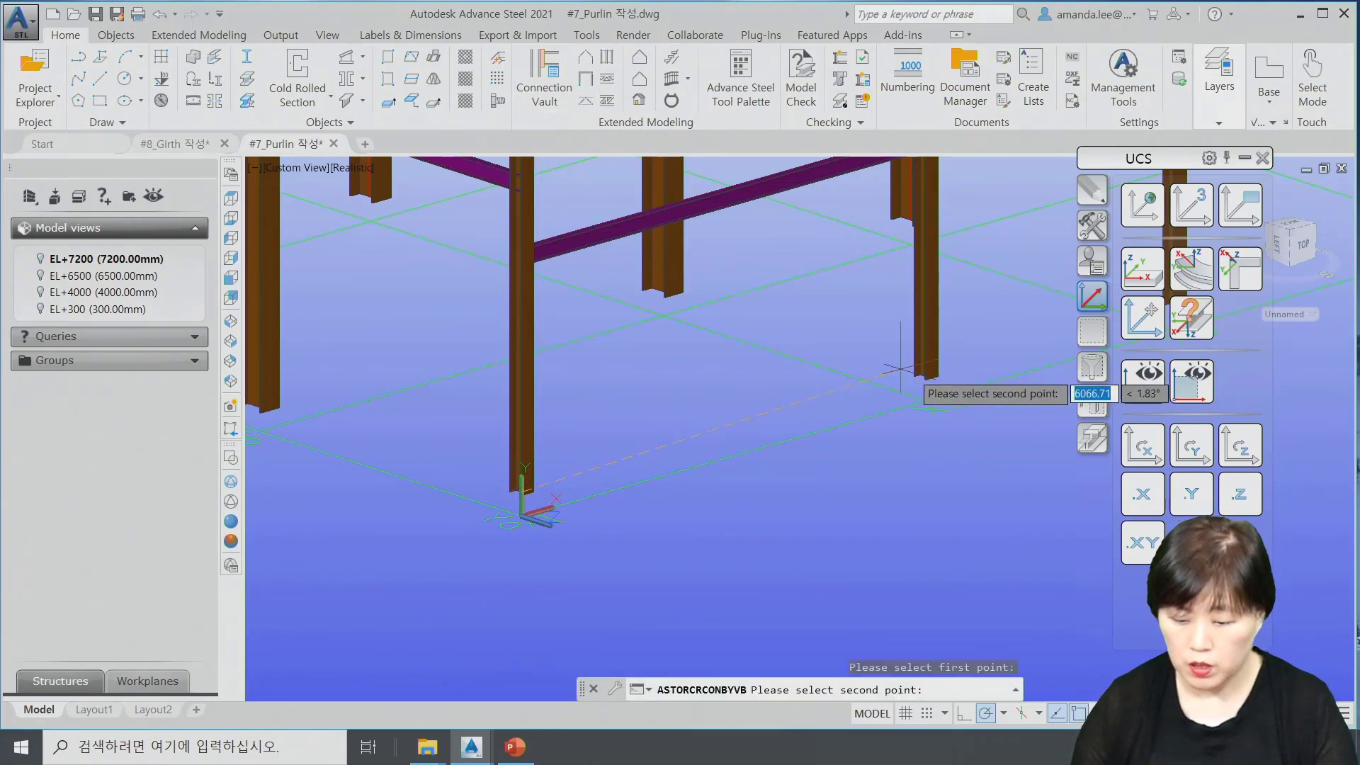
left_click(926, 376)
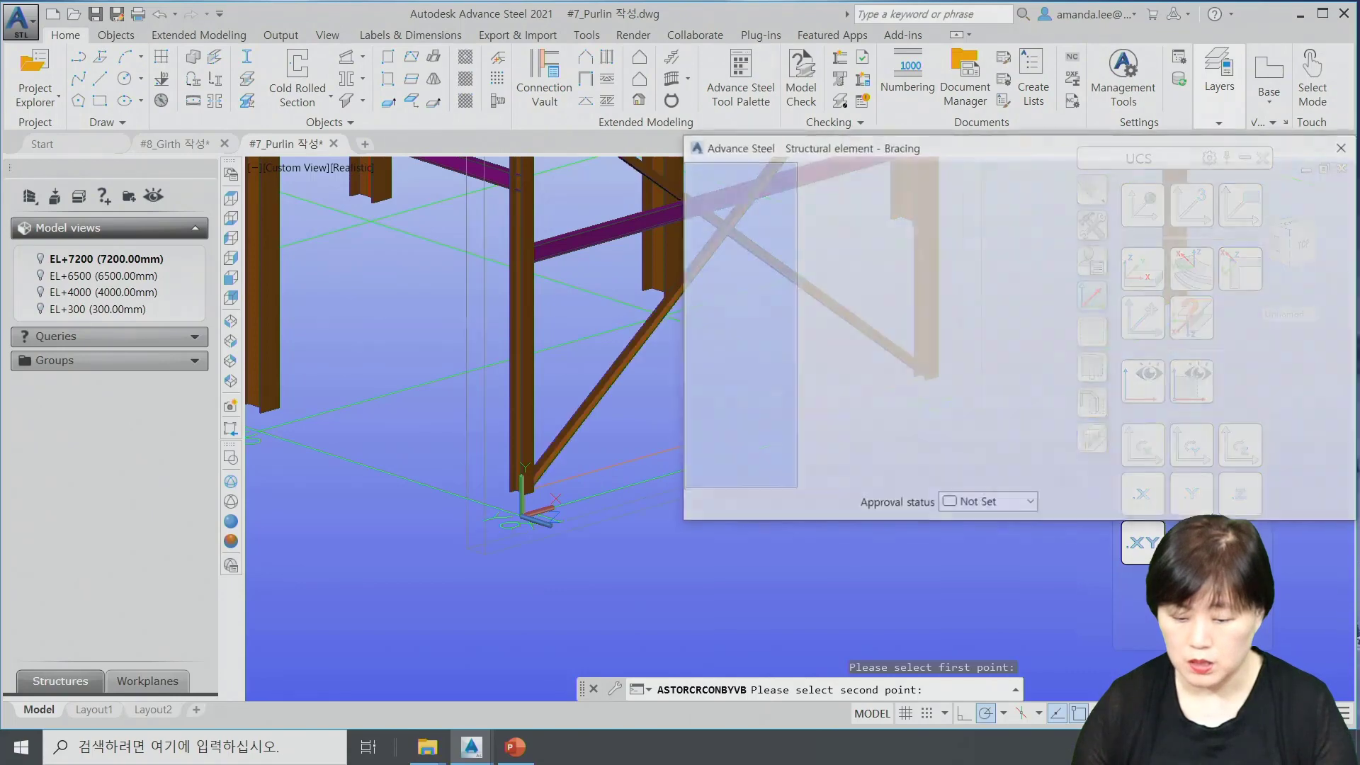
left_click_drag(968, 145, 1115, 358)
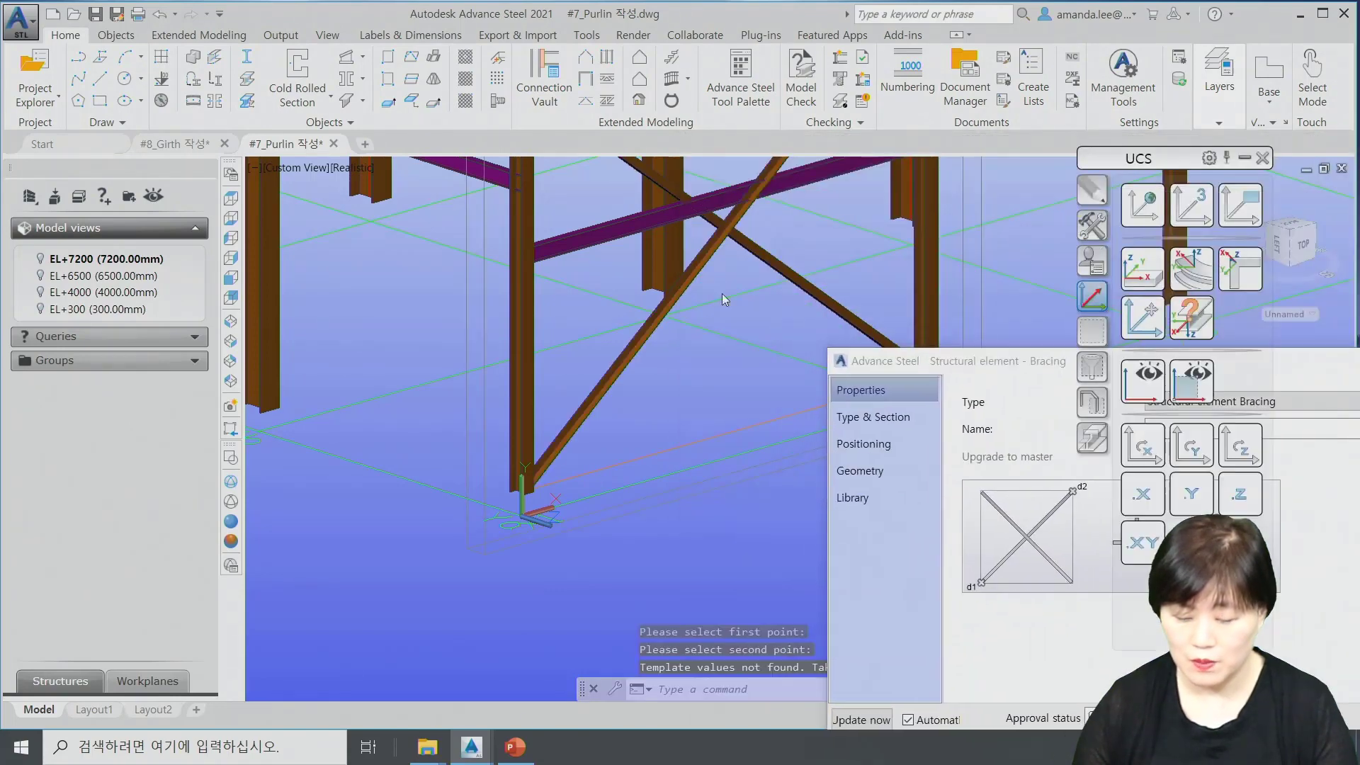
middle_click_drag(722, 298, 567, 461)
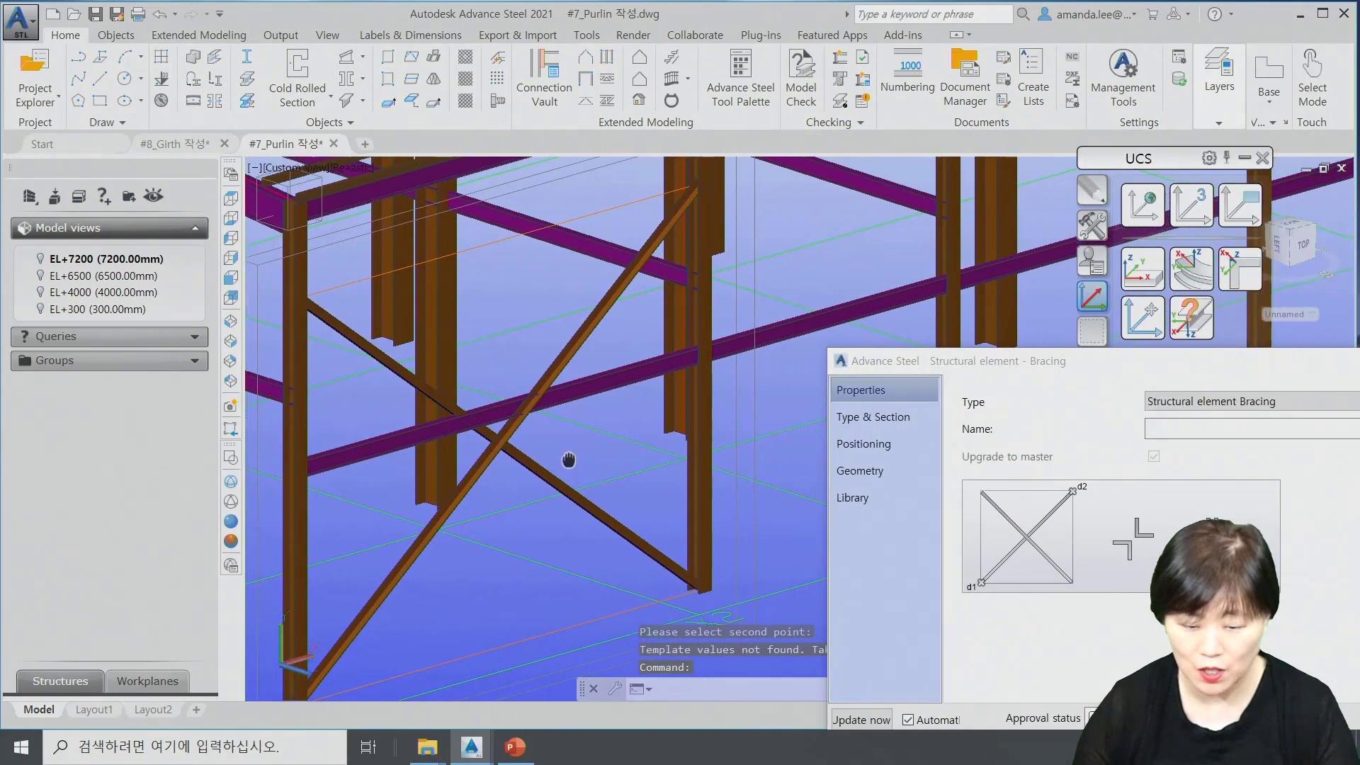
left_click_drag(879, 360, 797, 254)
Try the single and inserted bracing types on the new bracing and return it to crossed.
left_click(796, 312)
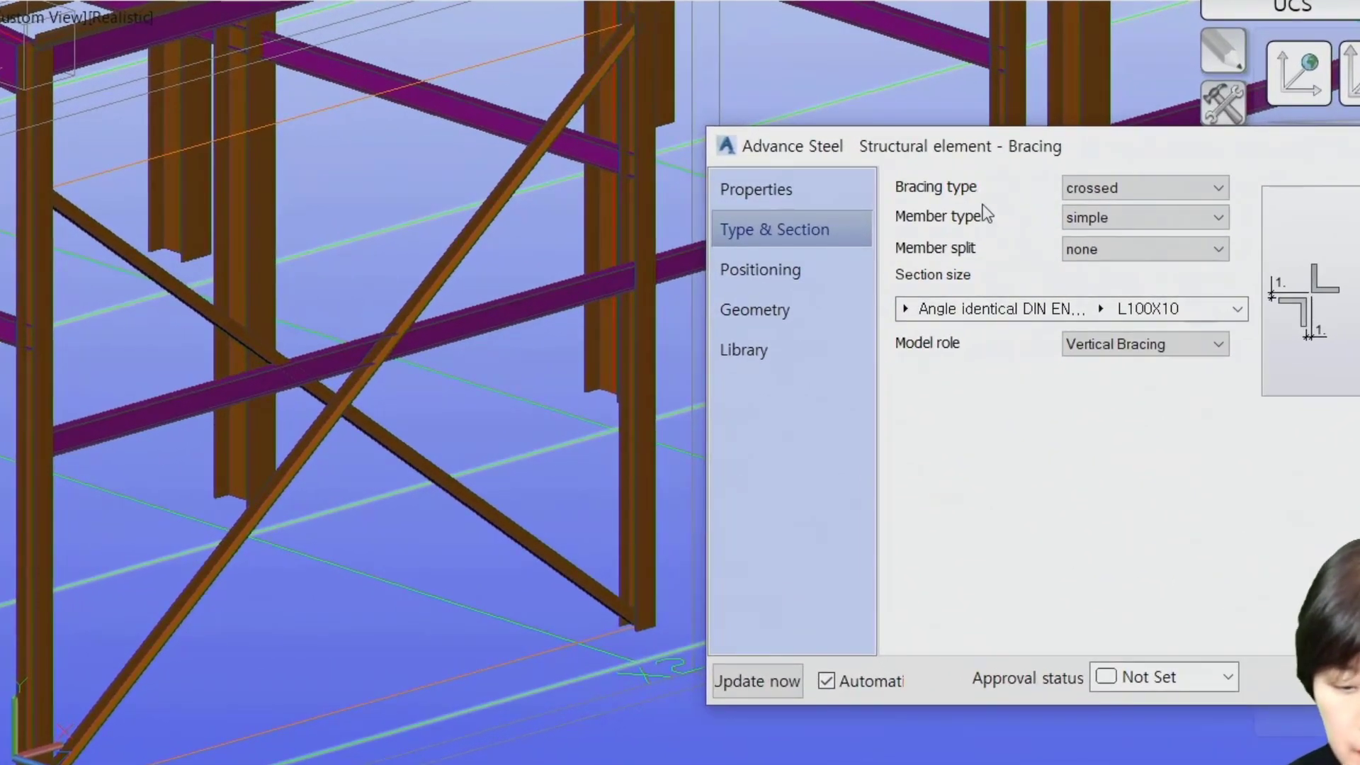
left_click(1141, 187)
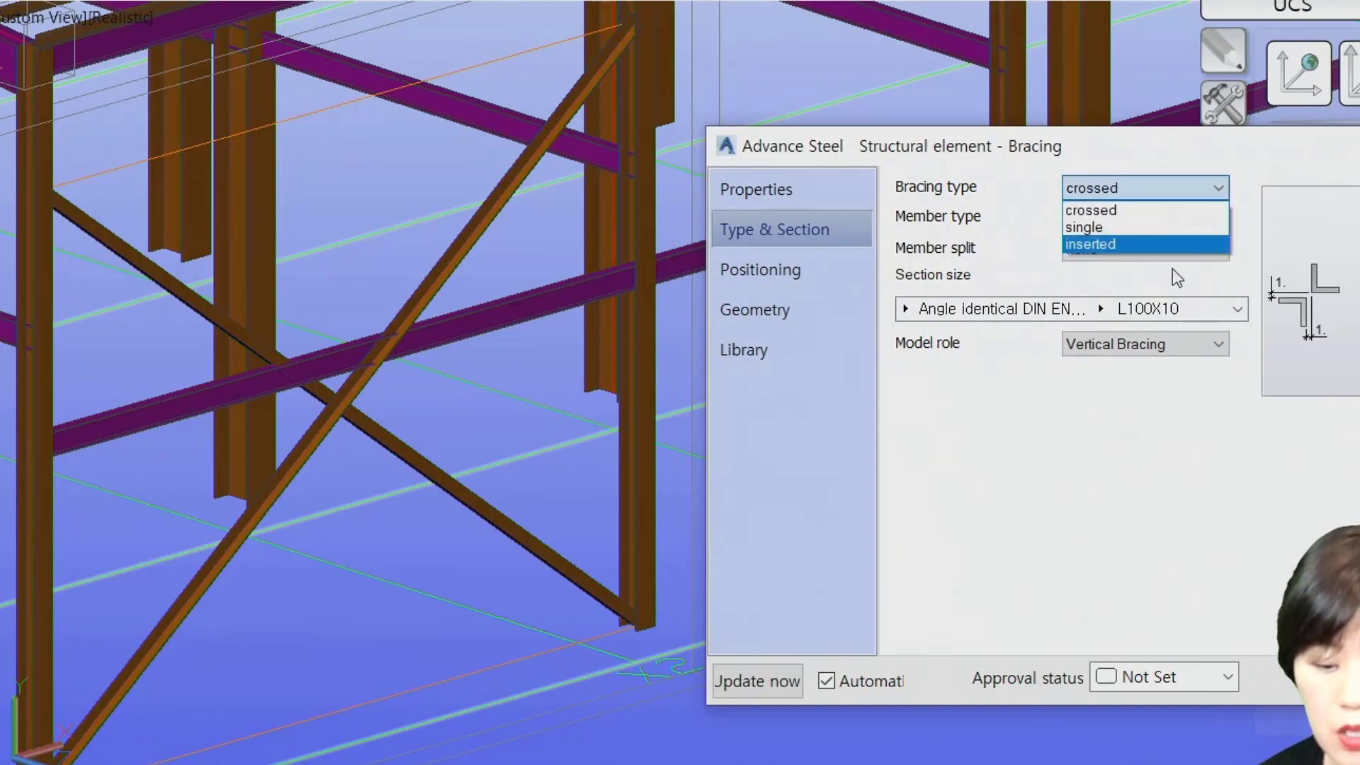
left_click(1185, 229)
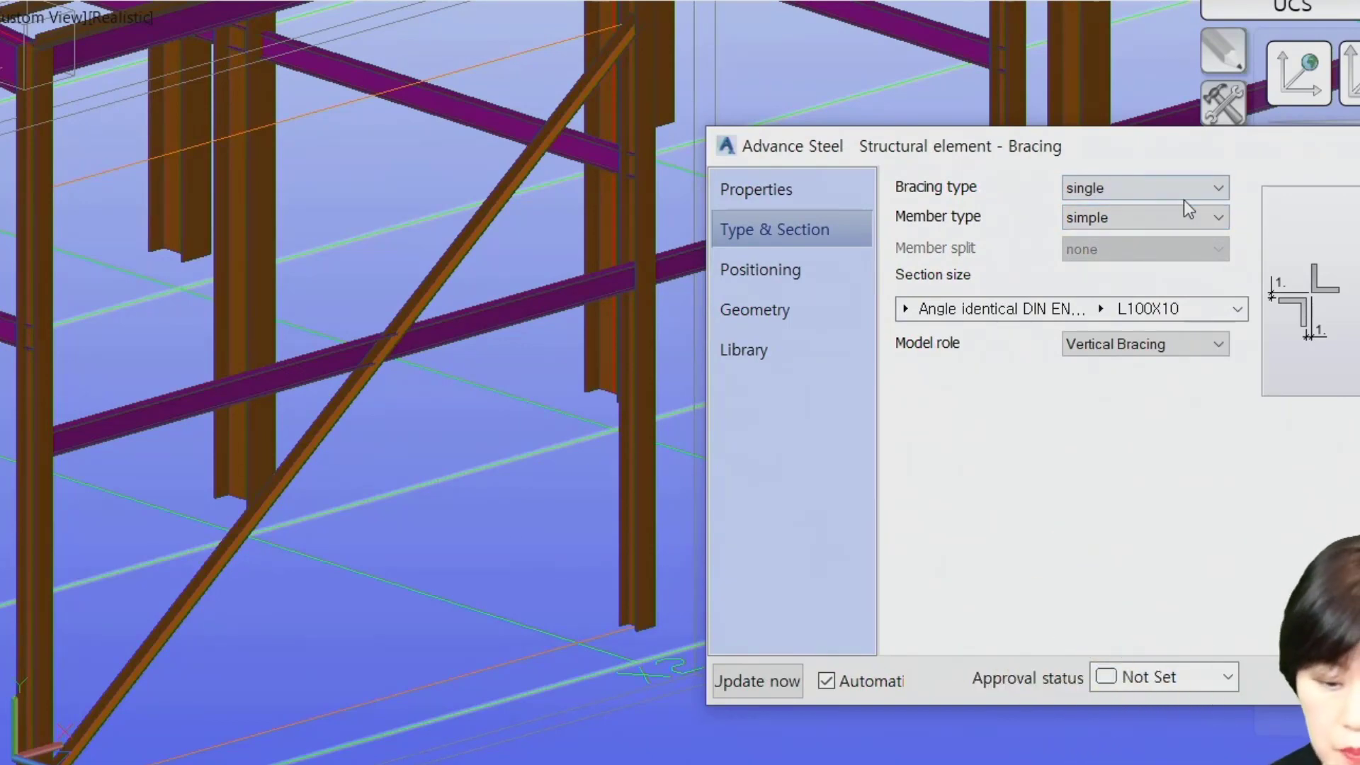
left_click(1146, 188)
left_click(1150, 244)
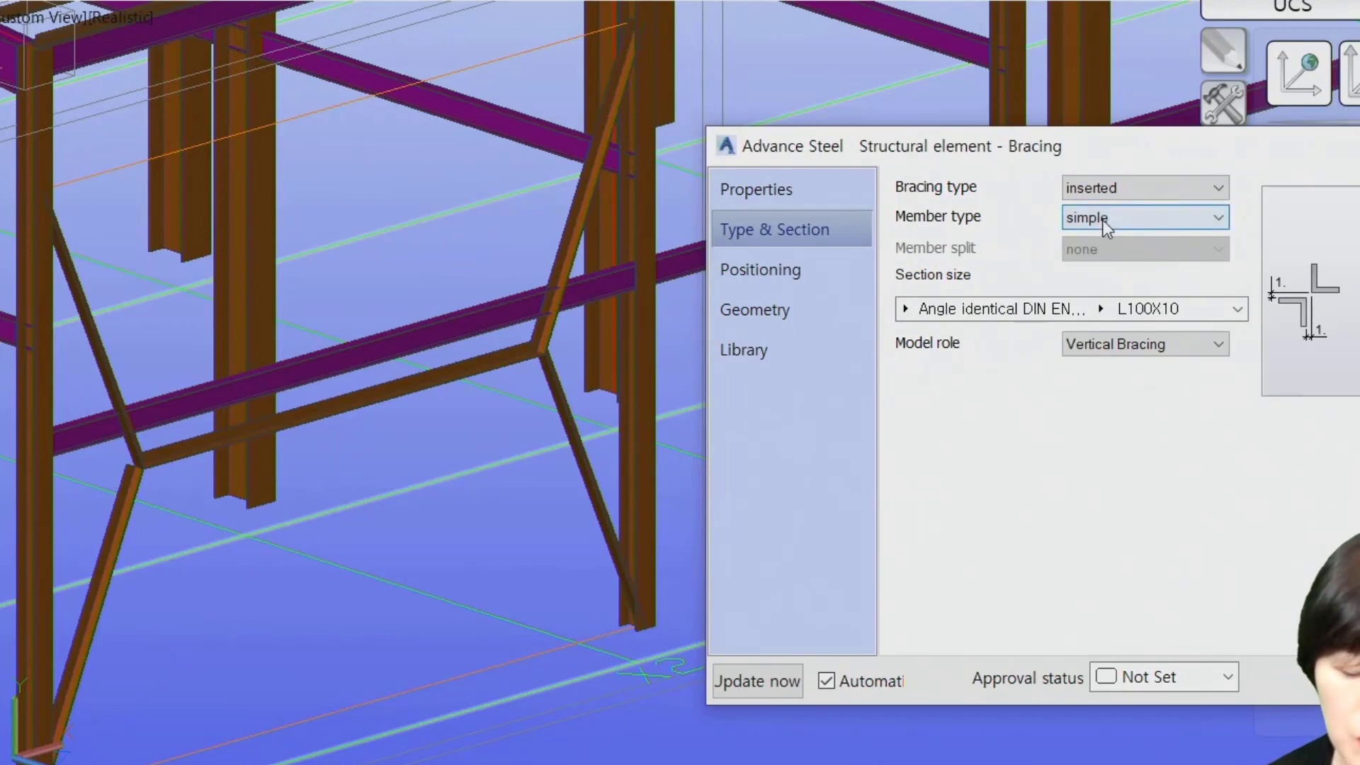
left_click(1132, 187)
left_click(1124, 214)
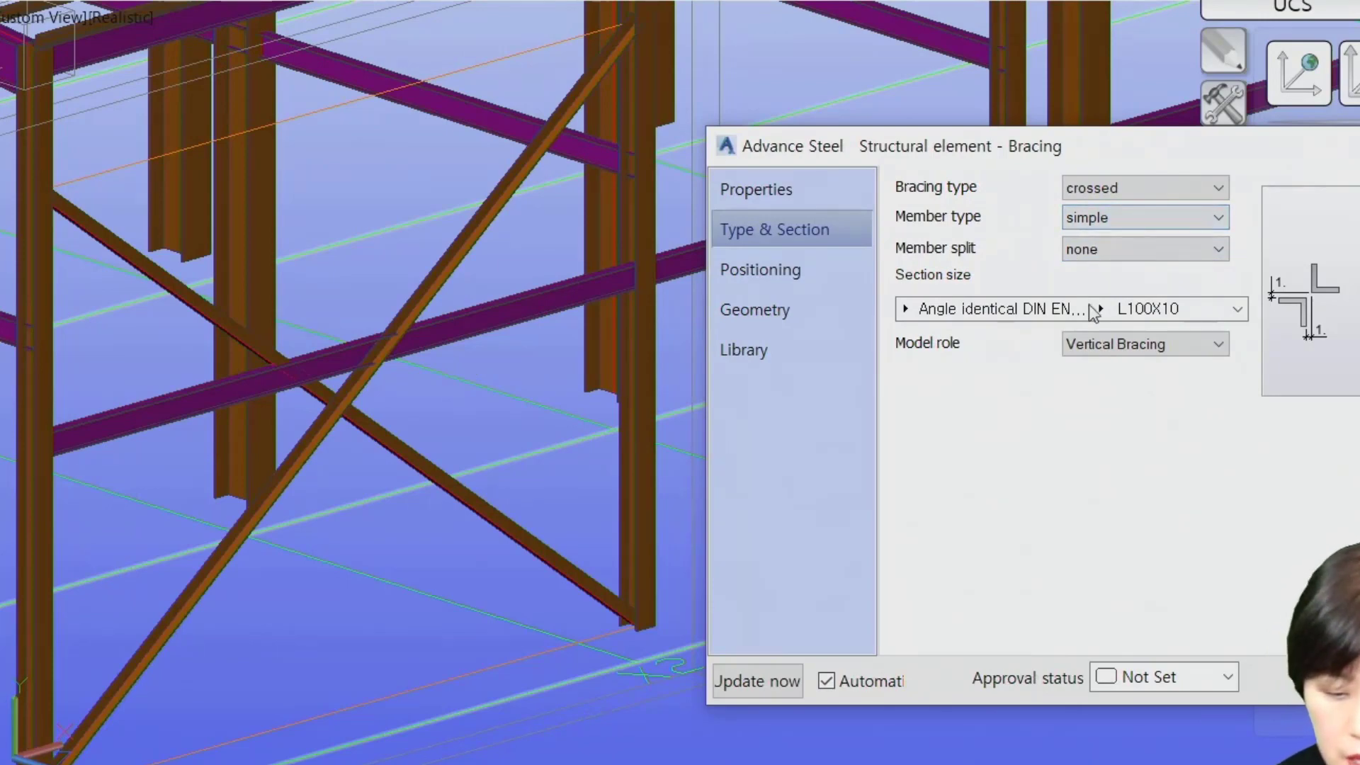
Inspect the crossing diagonals, try the double mirrored and double flipped member types, and return the member type to simple.
scroll(471, 387, "up", 5)
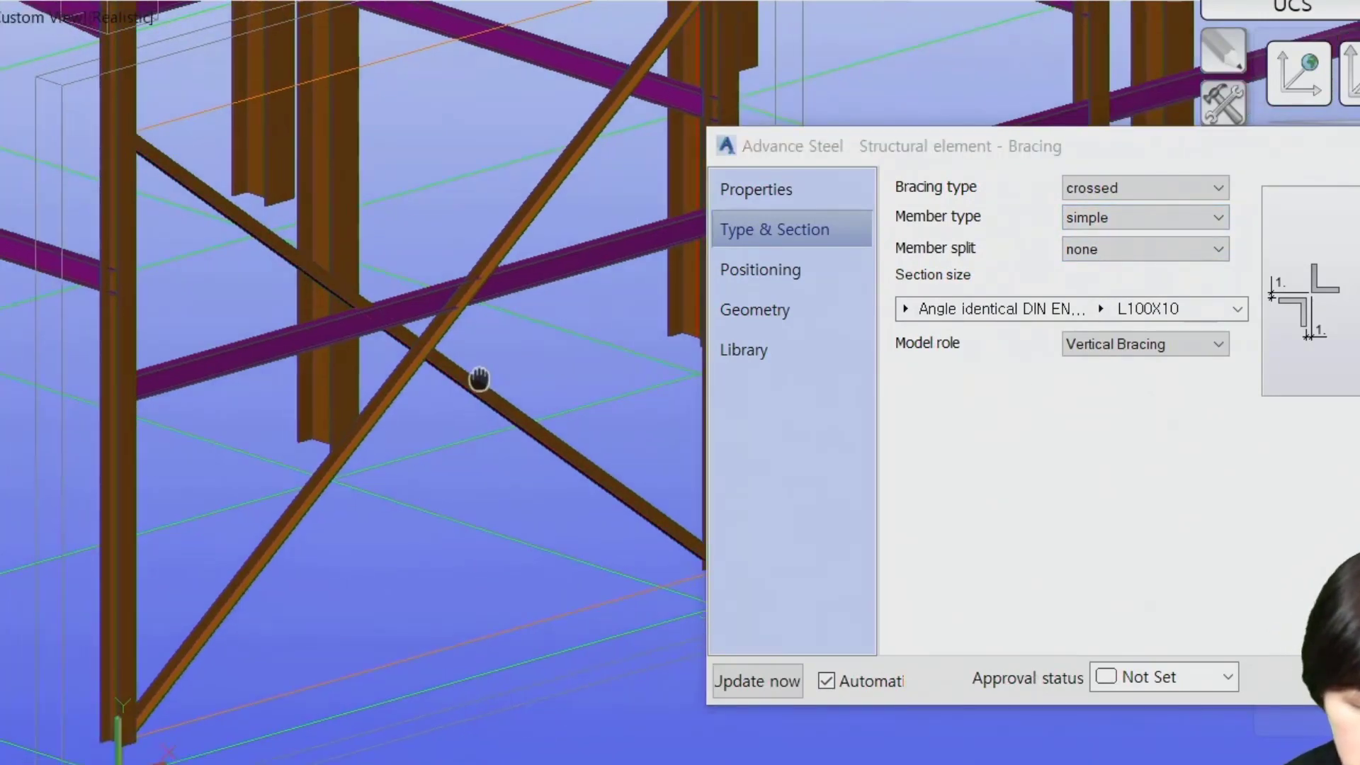
scroll(425, 390, "down", 3)
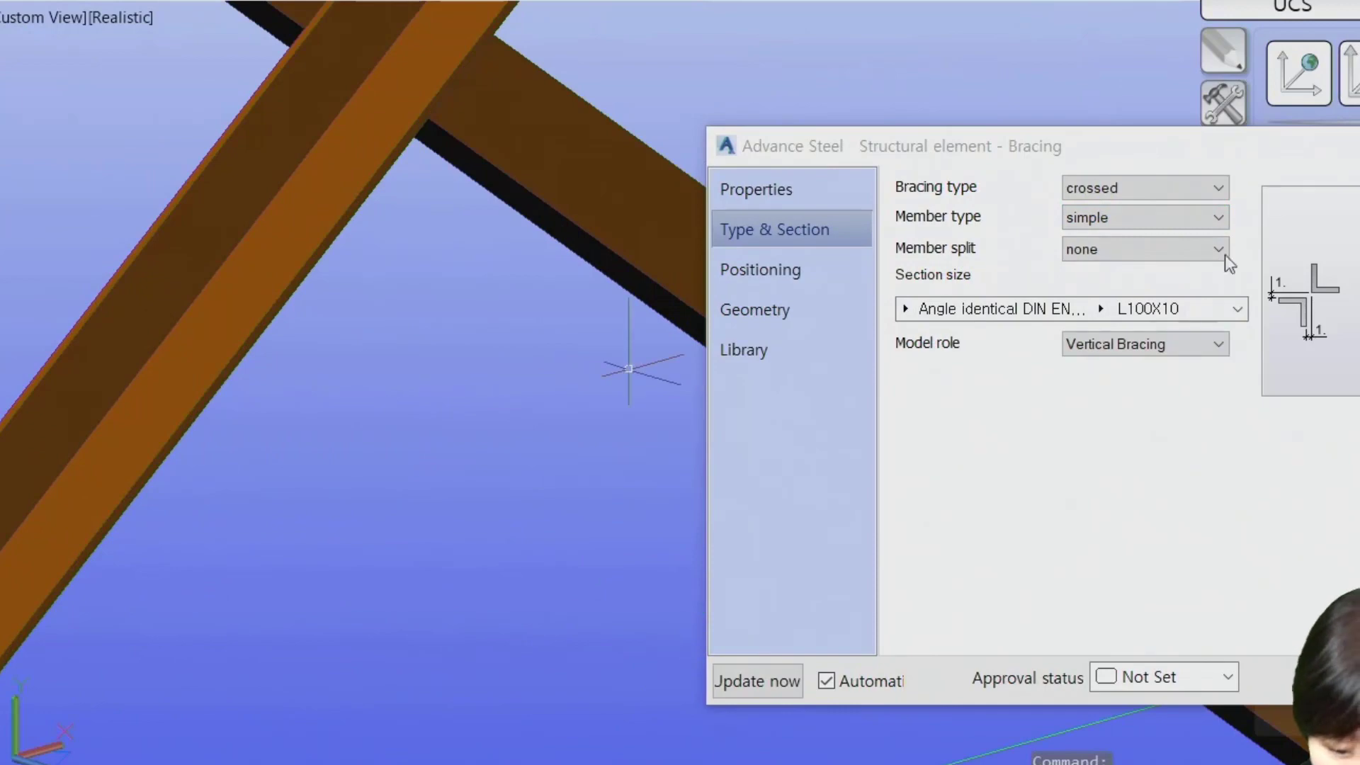
scroll(223, 275, "up", 3)
middle_click_drag(293, 302, 340, 371, "shift")
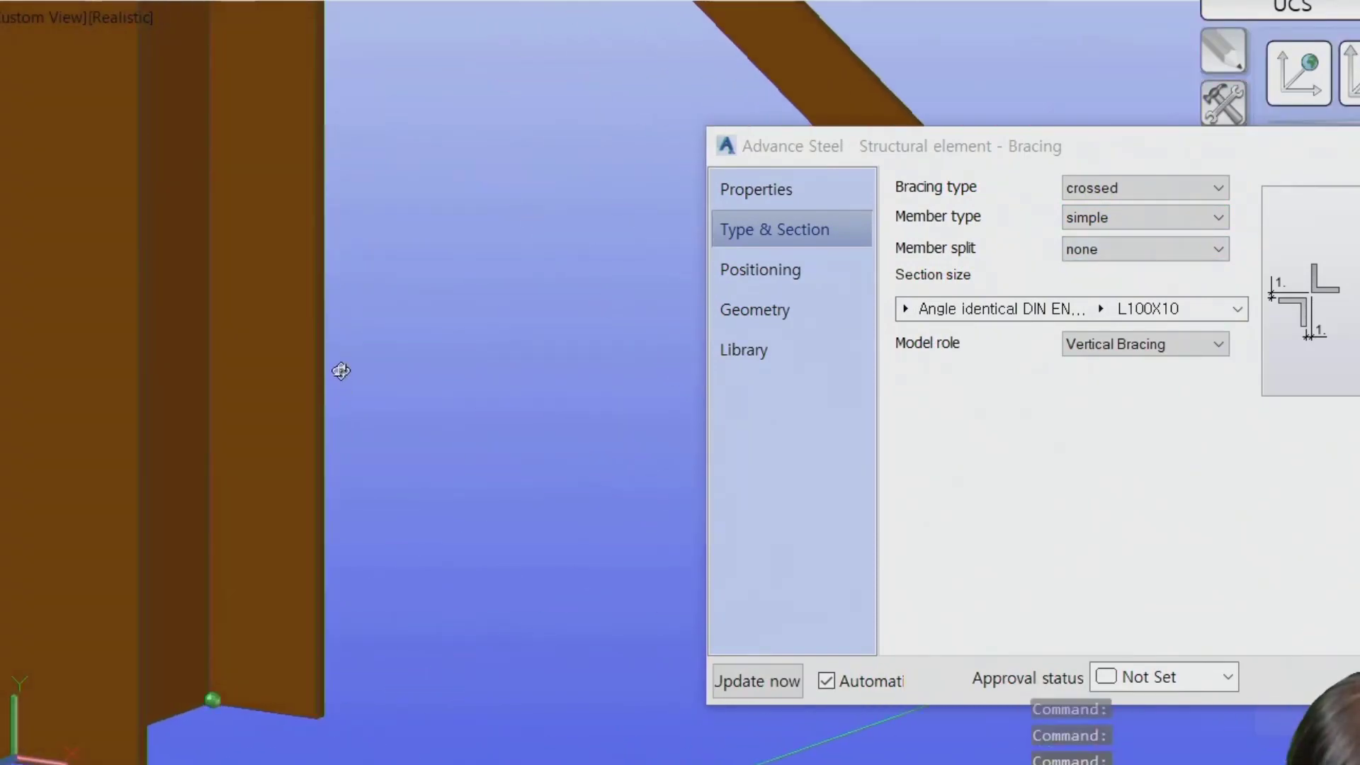
scroll(392, 387, "down", 3)
scroll(392, 387, "up", 5)
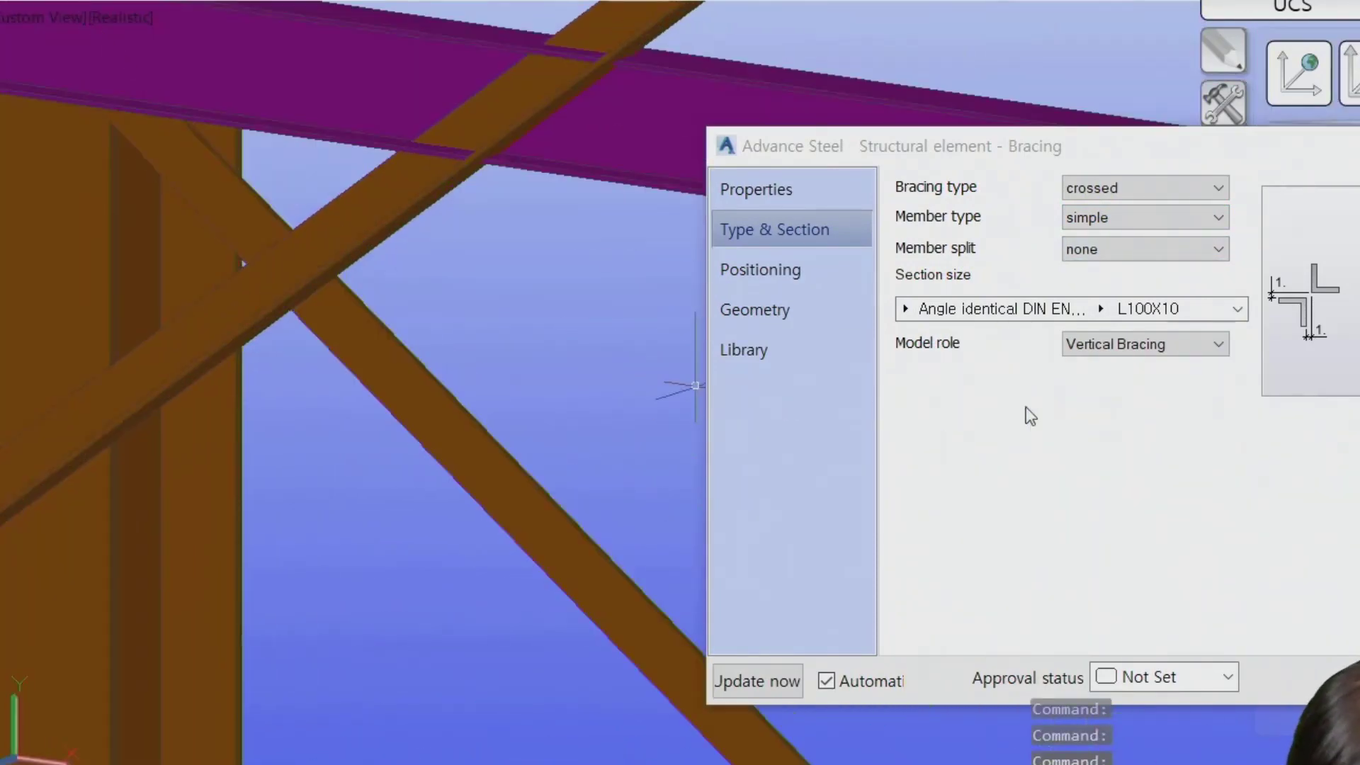
left_click(1120, 210)
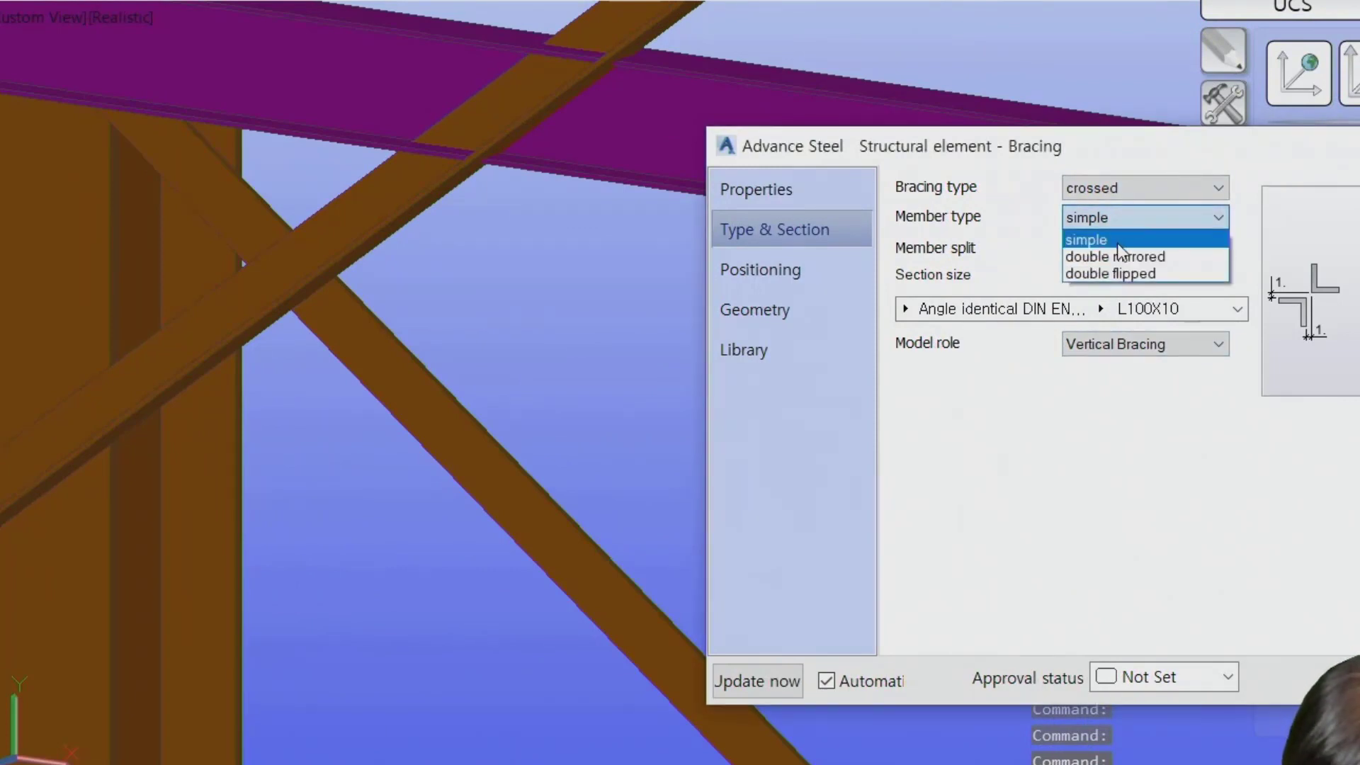
left_click(1117, 255)
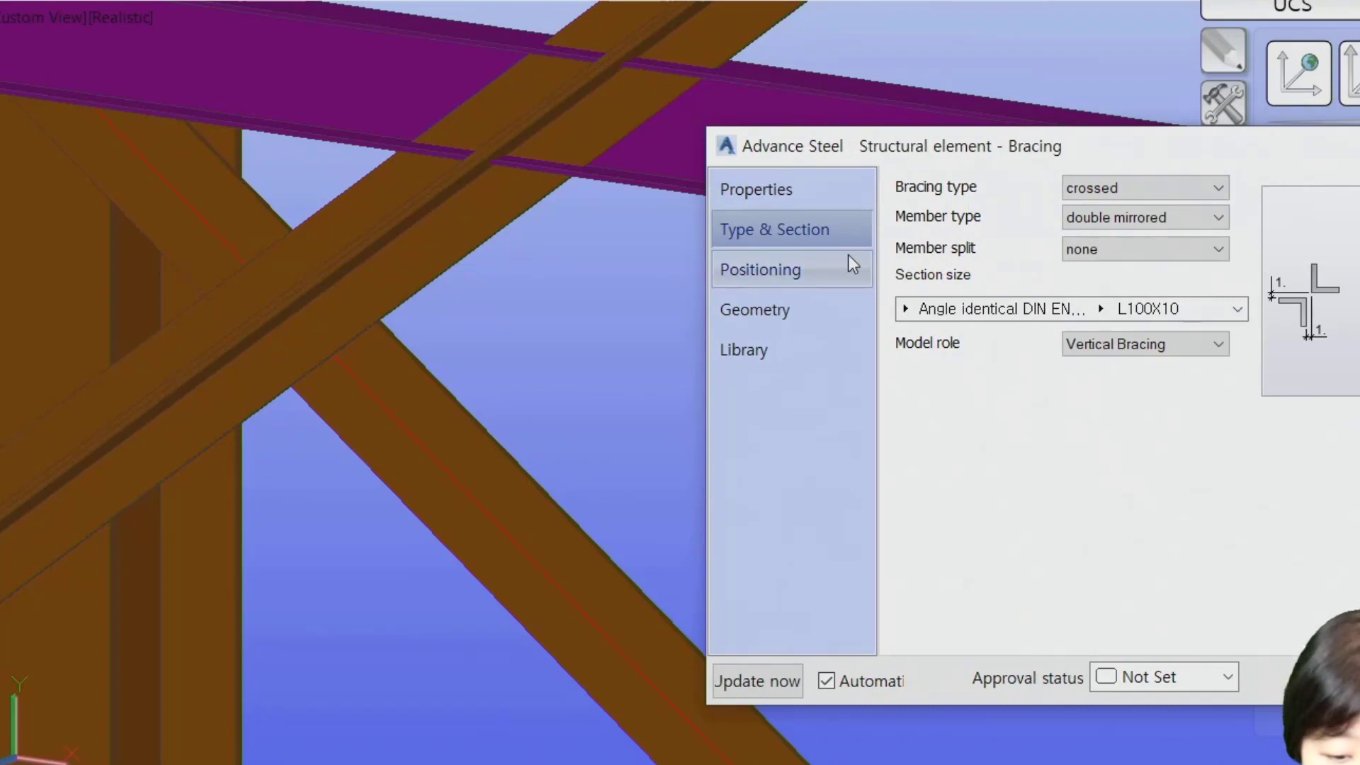
left_click(1186, 217)
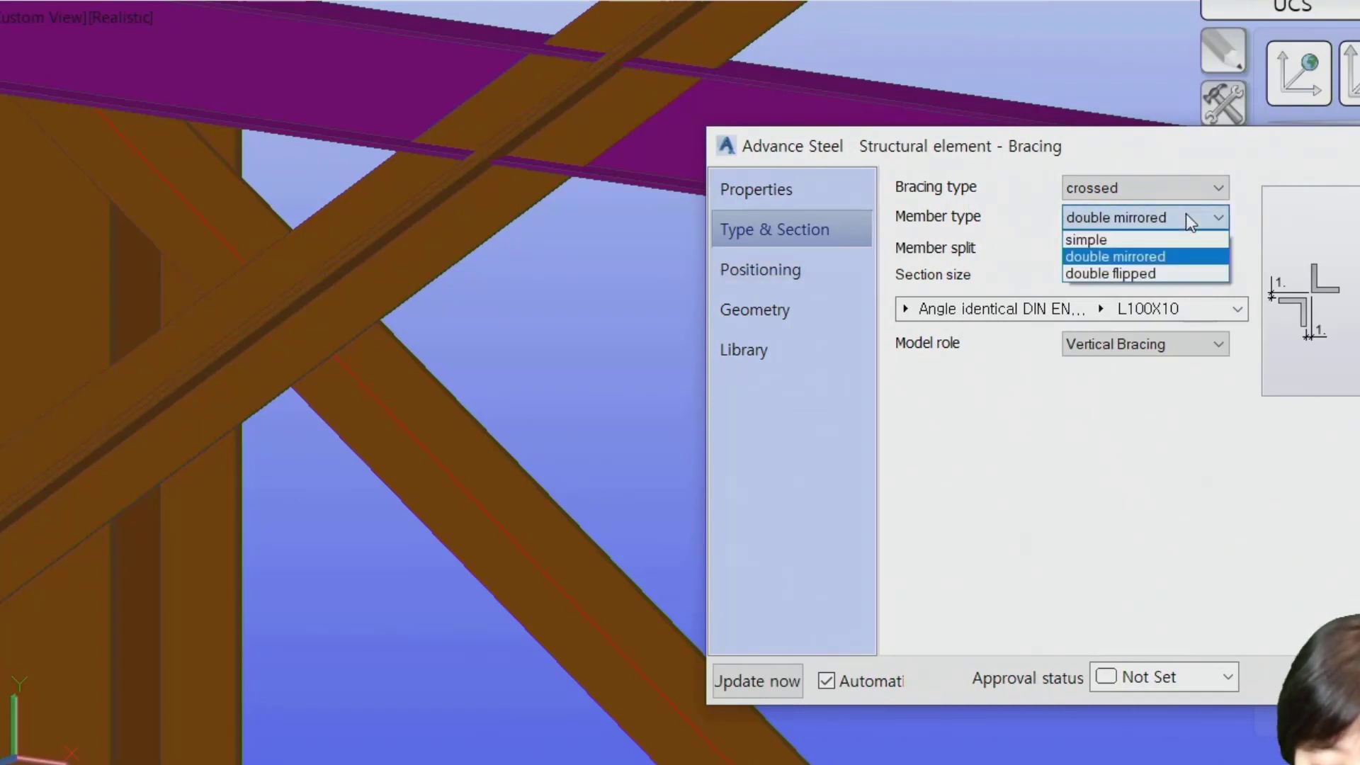
left_click(1185, 277)
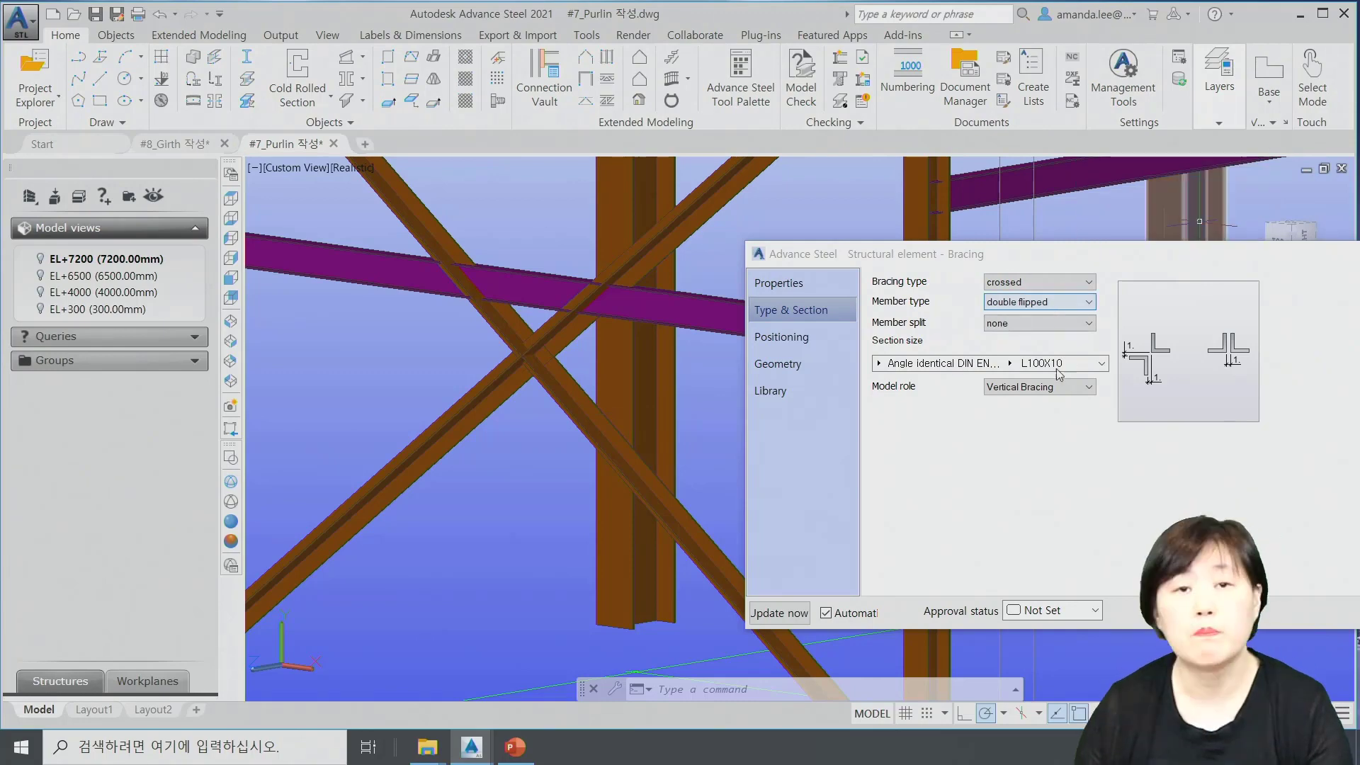
left_click(1090, 303)
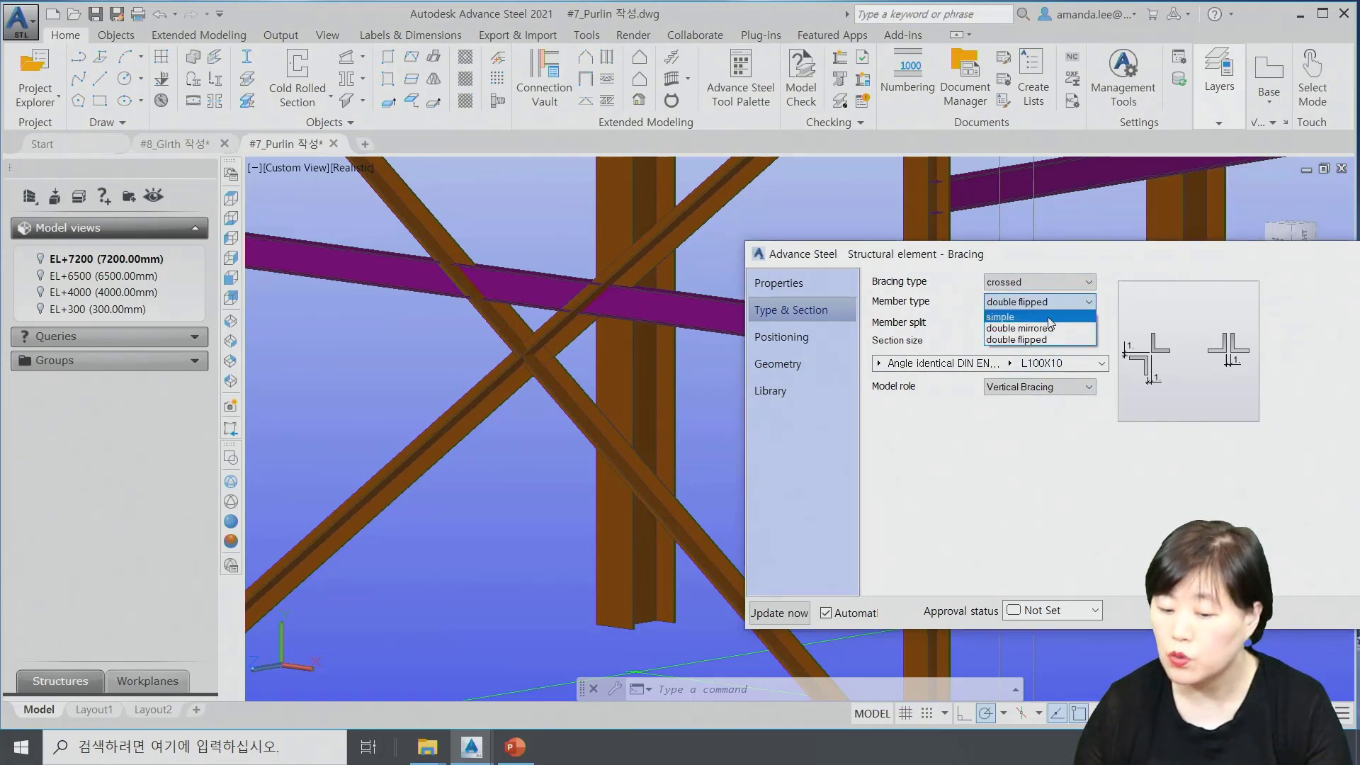
left_click(1050, 318)
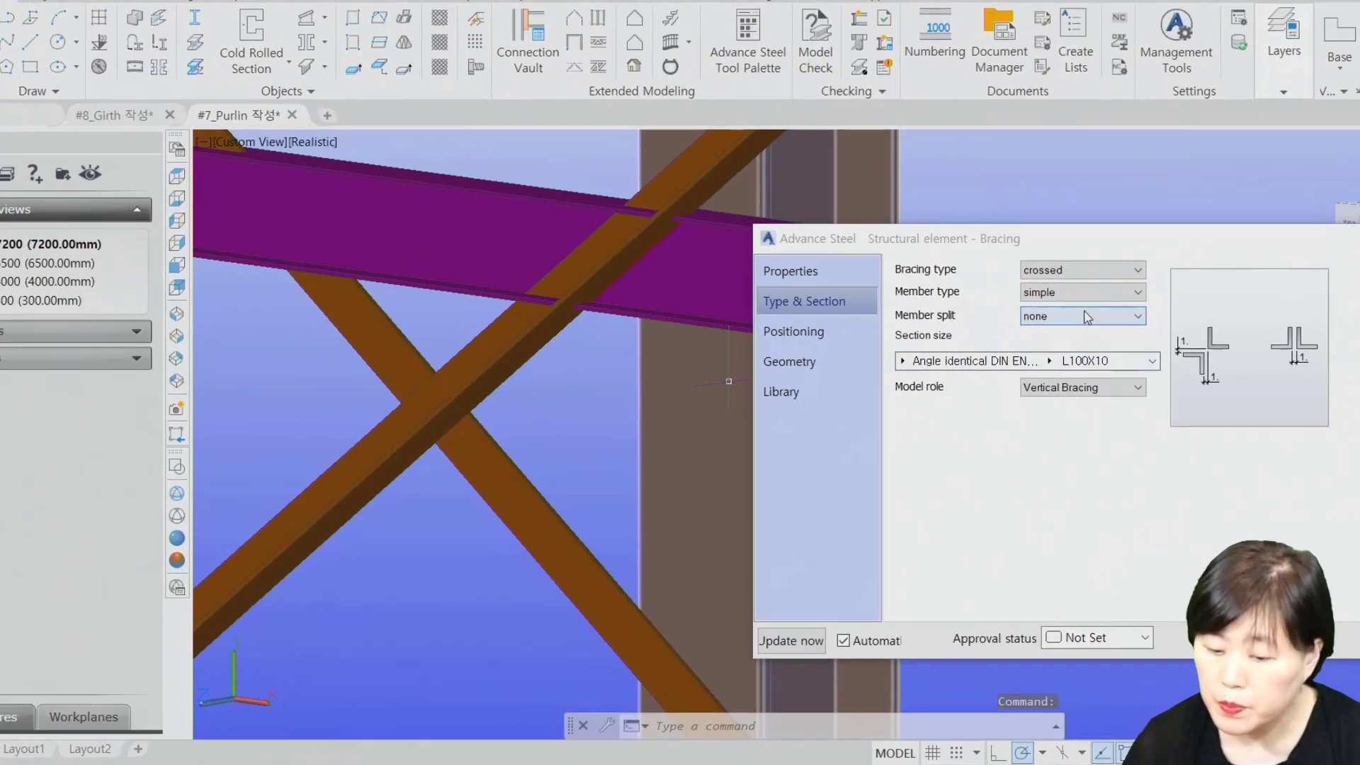
Try splitting the crossed bracing at Diagonal 1 and inspect the members where they cross.
left_click(1081, 316)
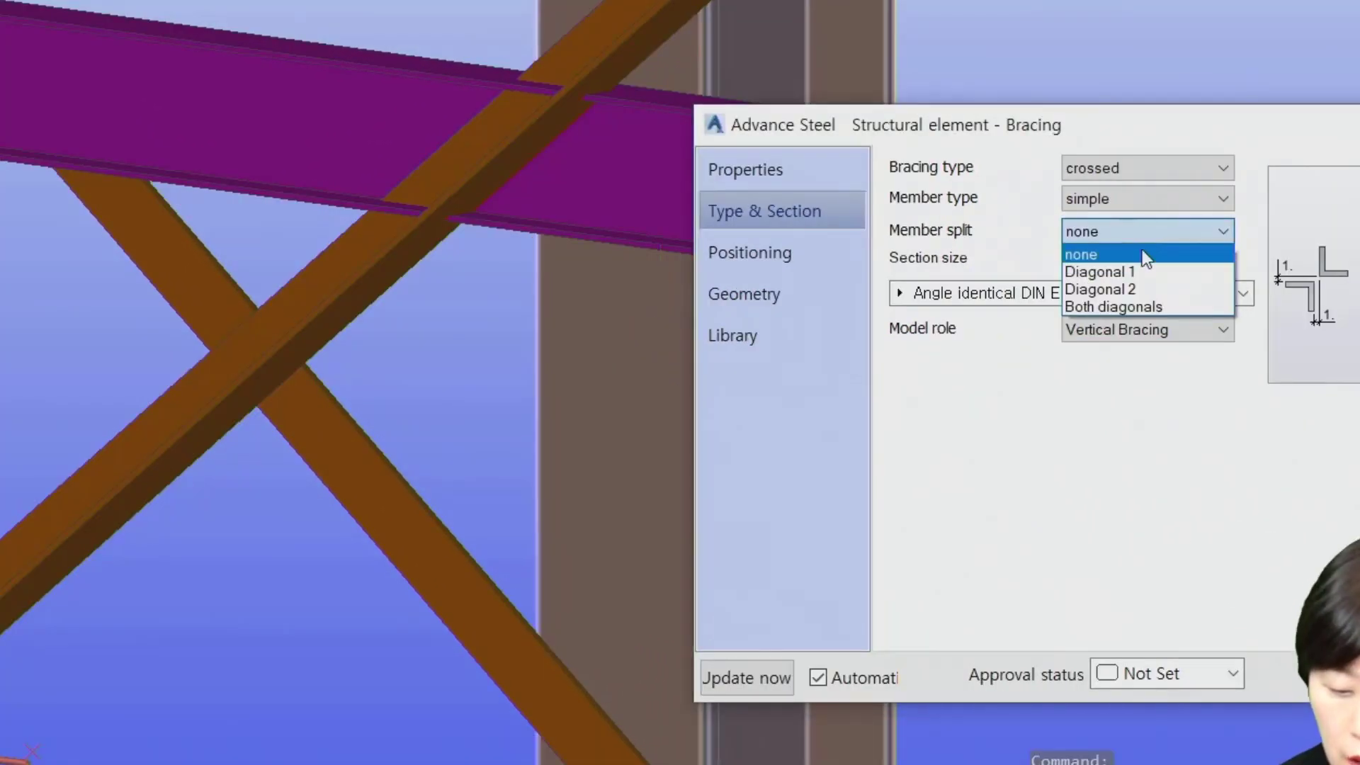
left_click(1142, 272)
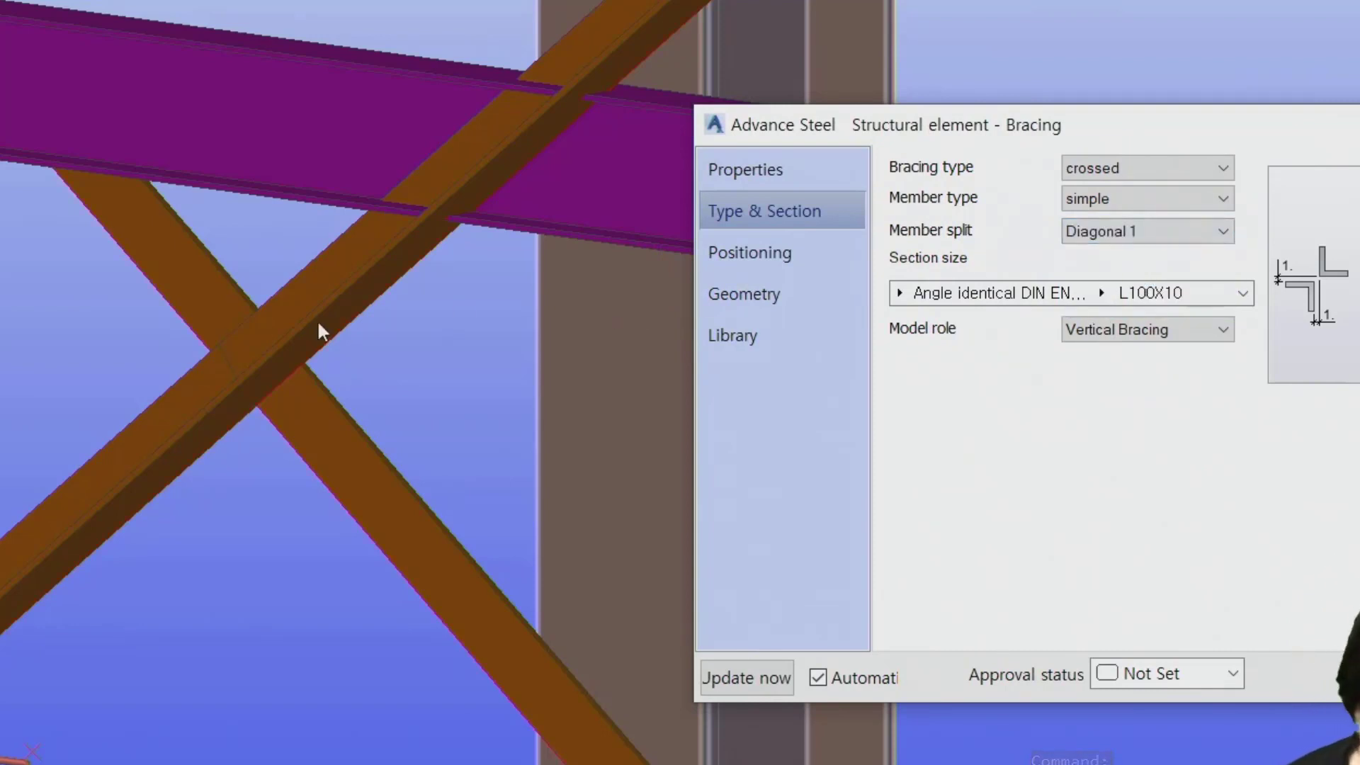
left_click(170, 460)
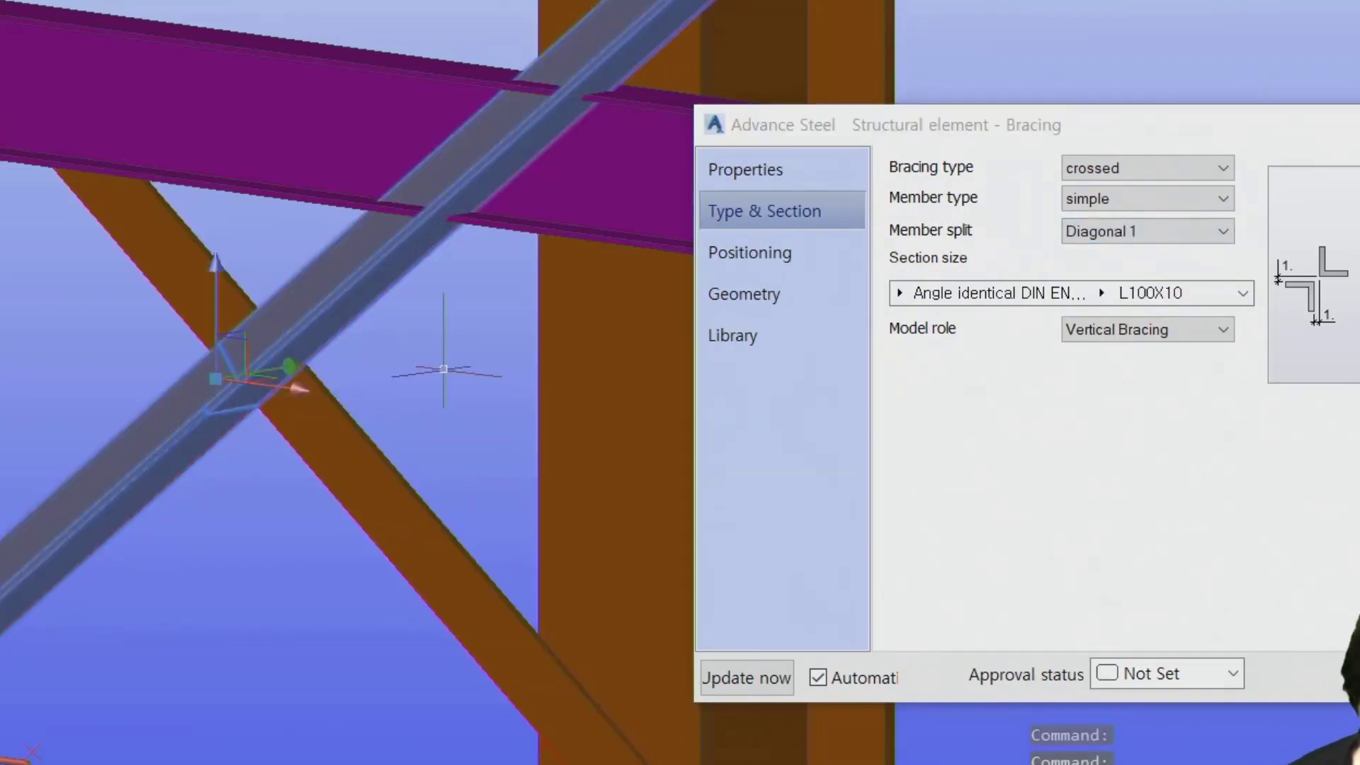
key("Escape")
key("Escape")
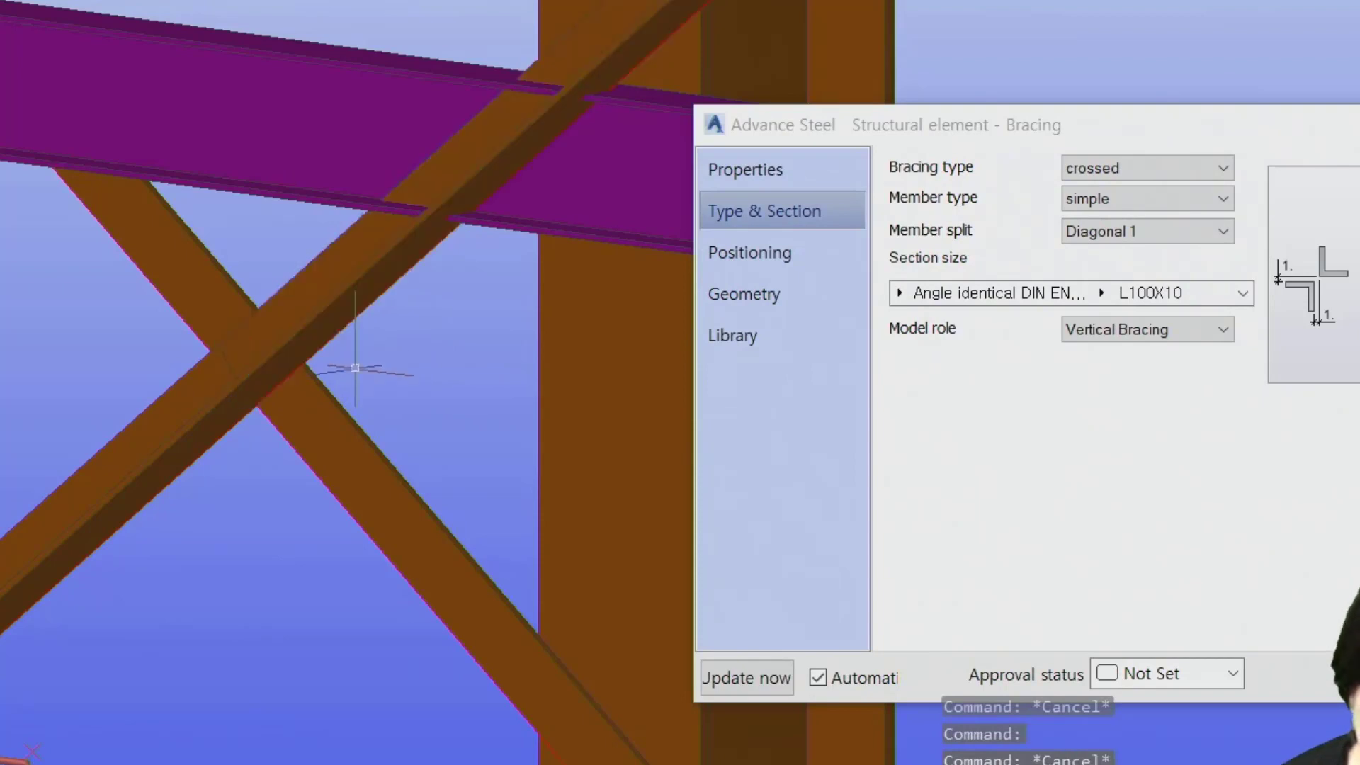
middle_click_drag(355, 369, 197, 410, "shift")
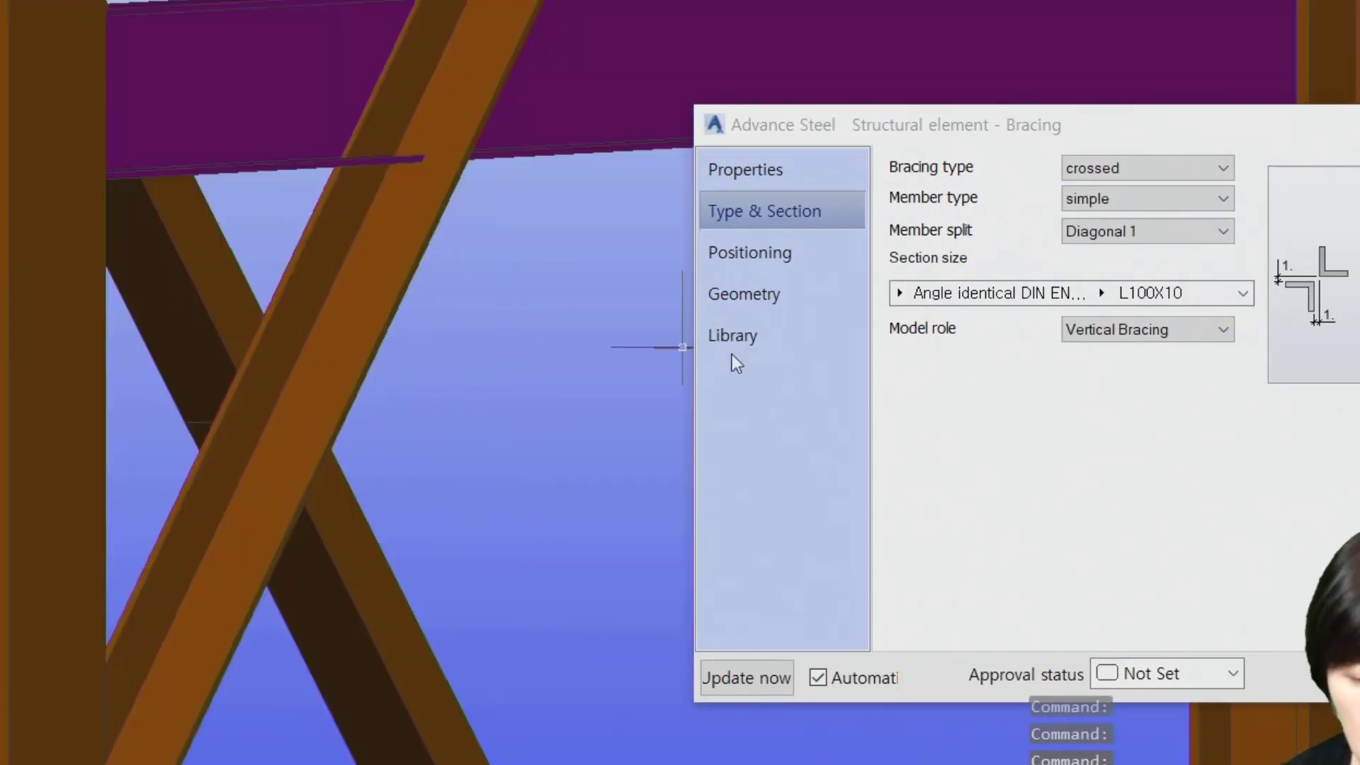
Try splitting the bracing at Diagonal 2 instead and check the front diagonal by selecting it.
left_click(1133, 232)
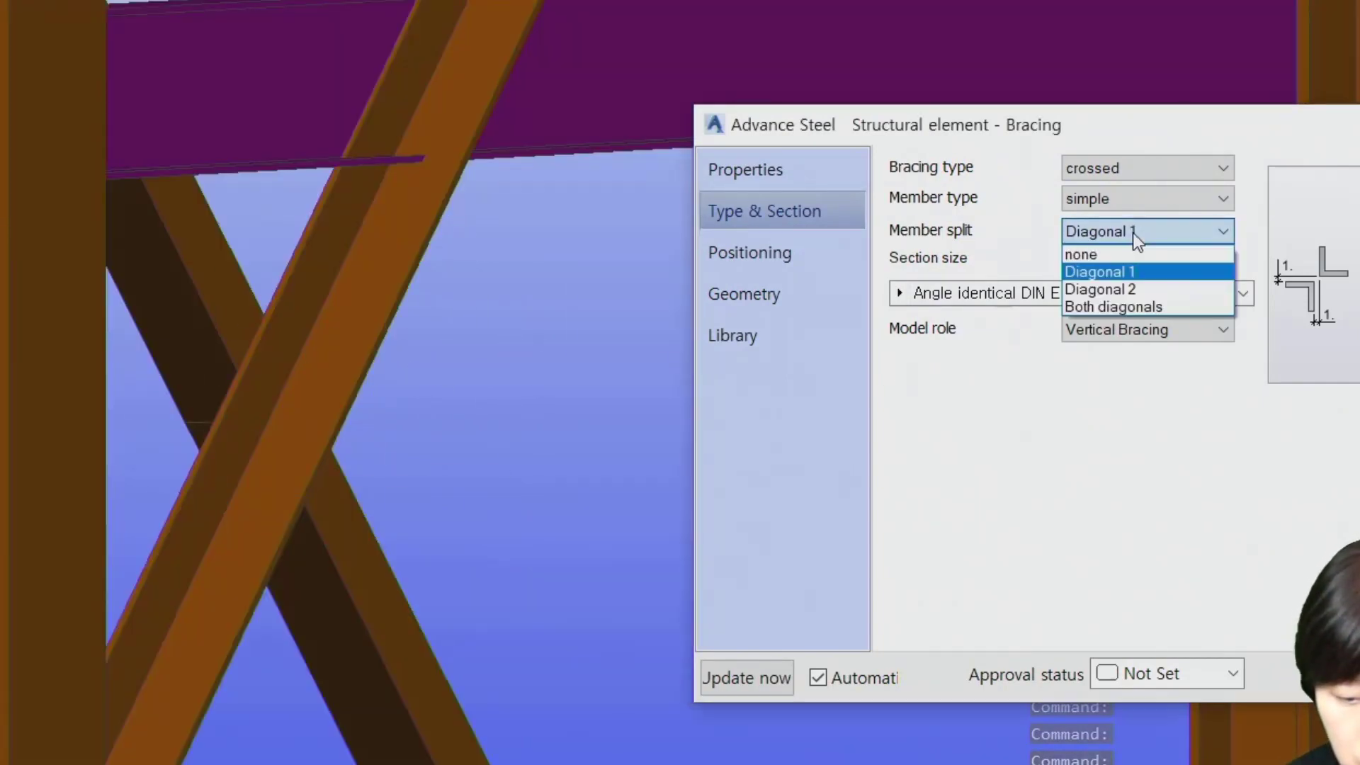
left_click(1136, 292)
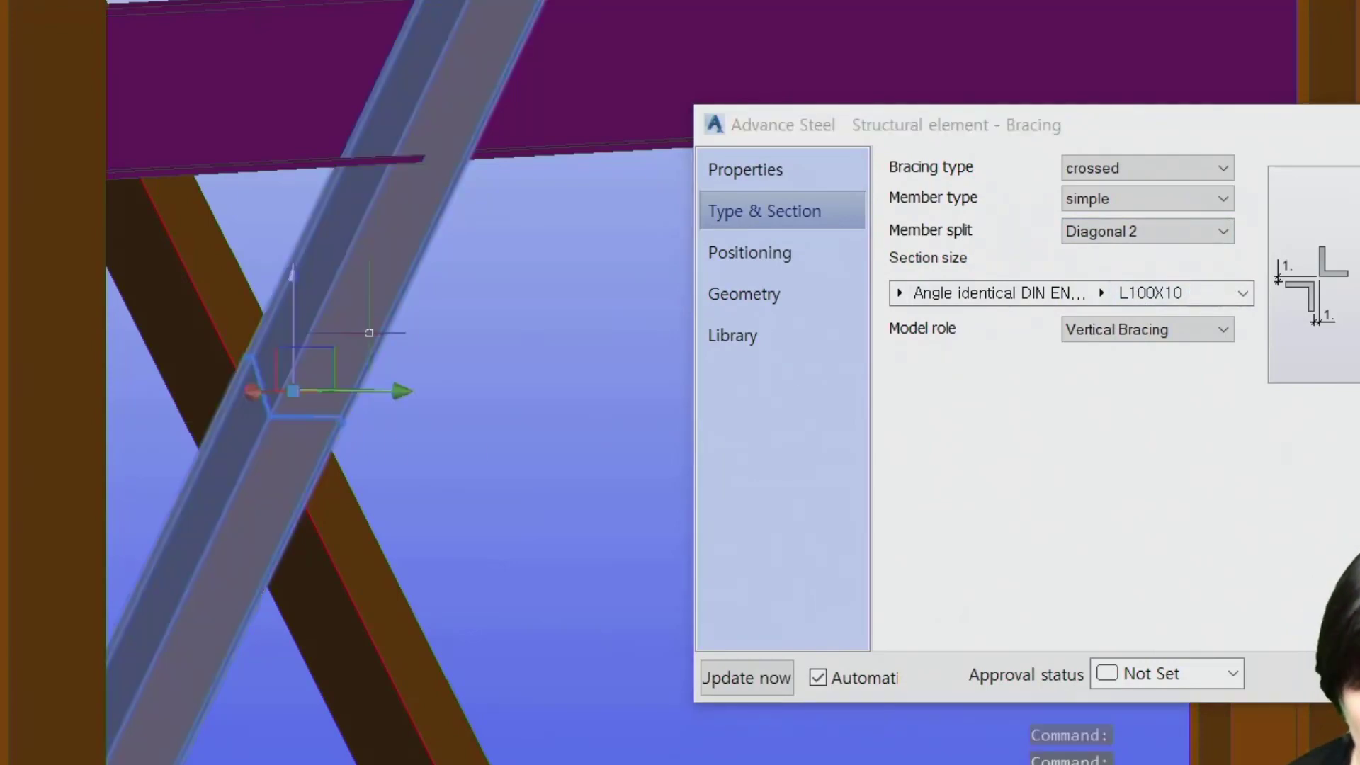
key("Escape")
key("Escape")
scroll(405, 362, "down", 4)
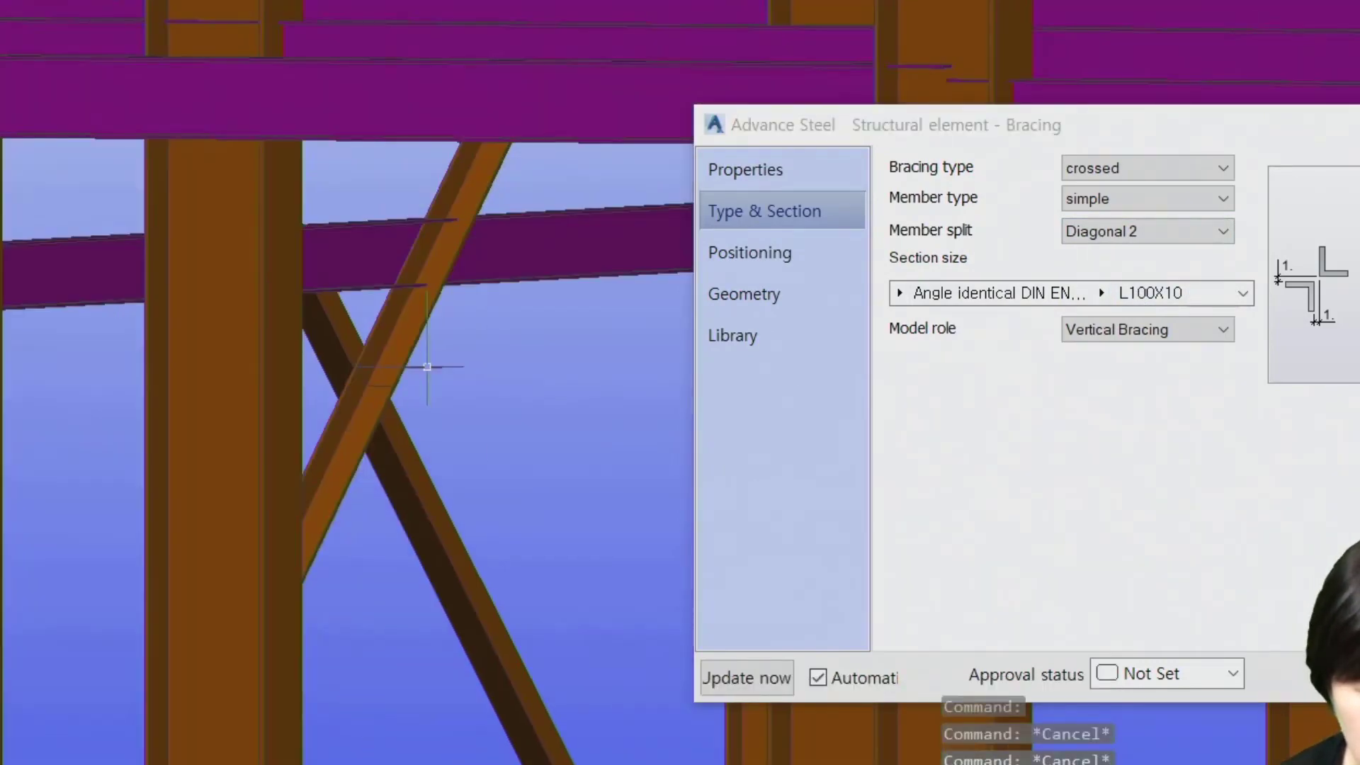
Try splitting both diagonals of the bracing and return the member split to none.
left_click(1148, 231)
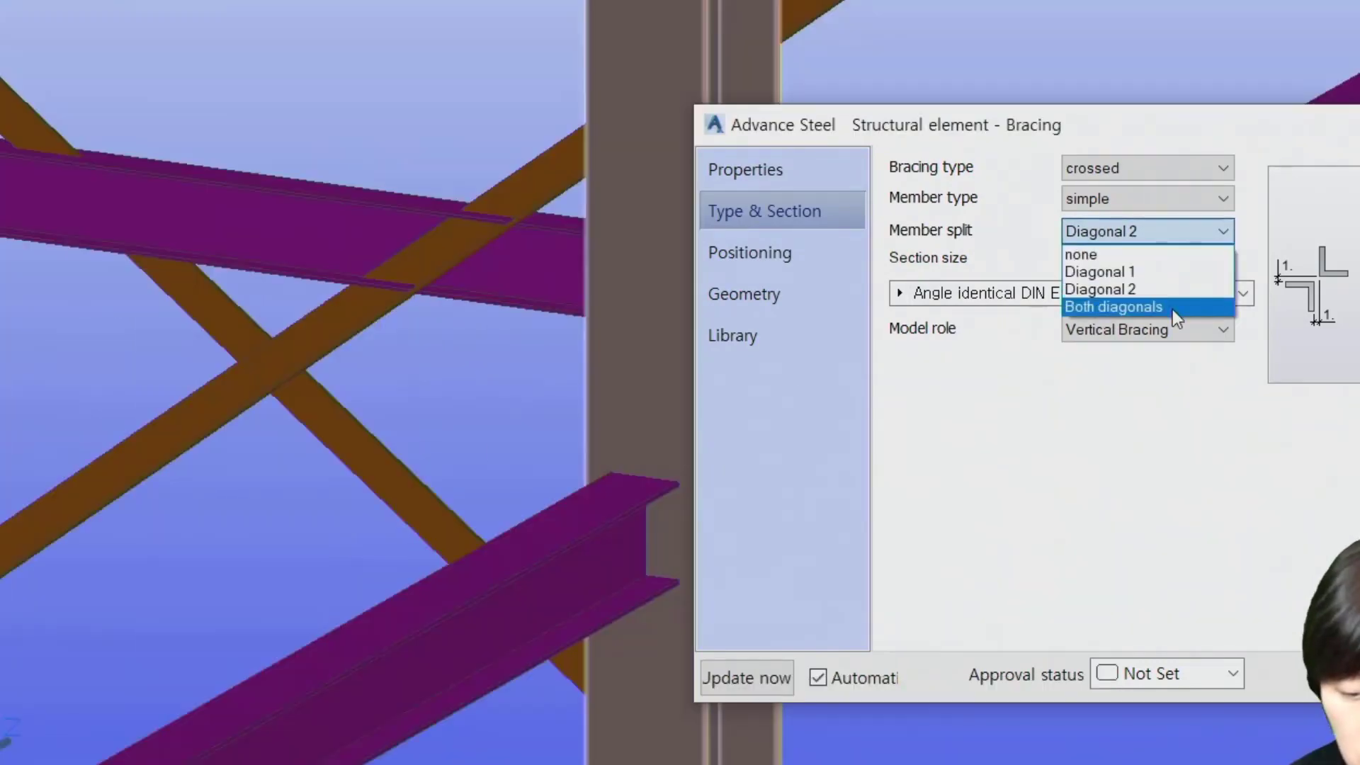
left_click(1171, 308)
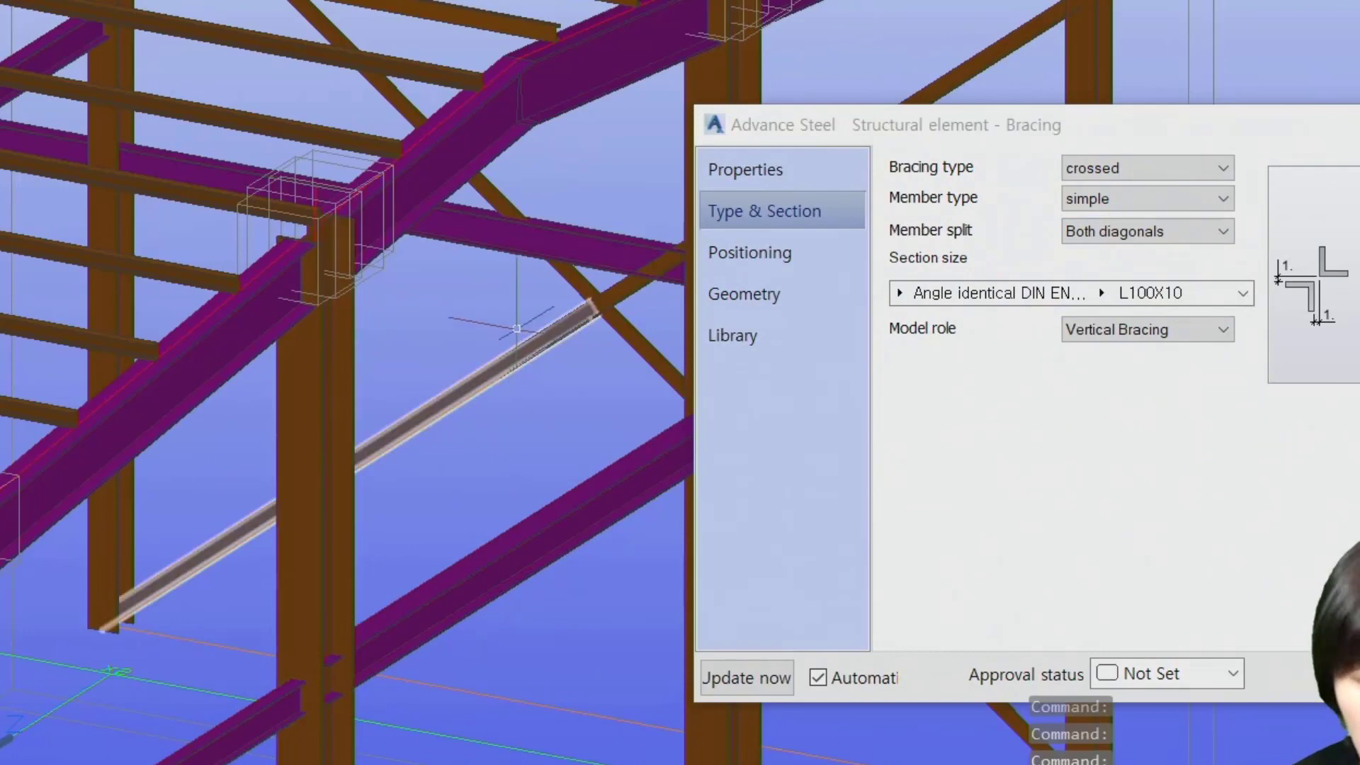
left_click(1160, 232)
left_click(1144, 253)
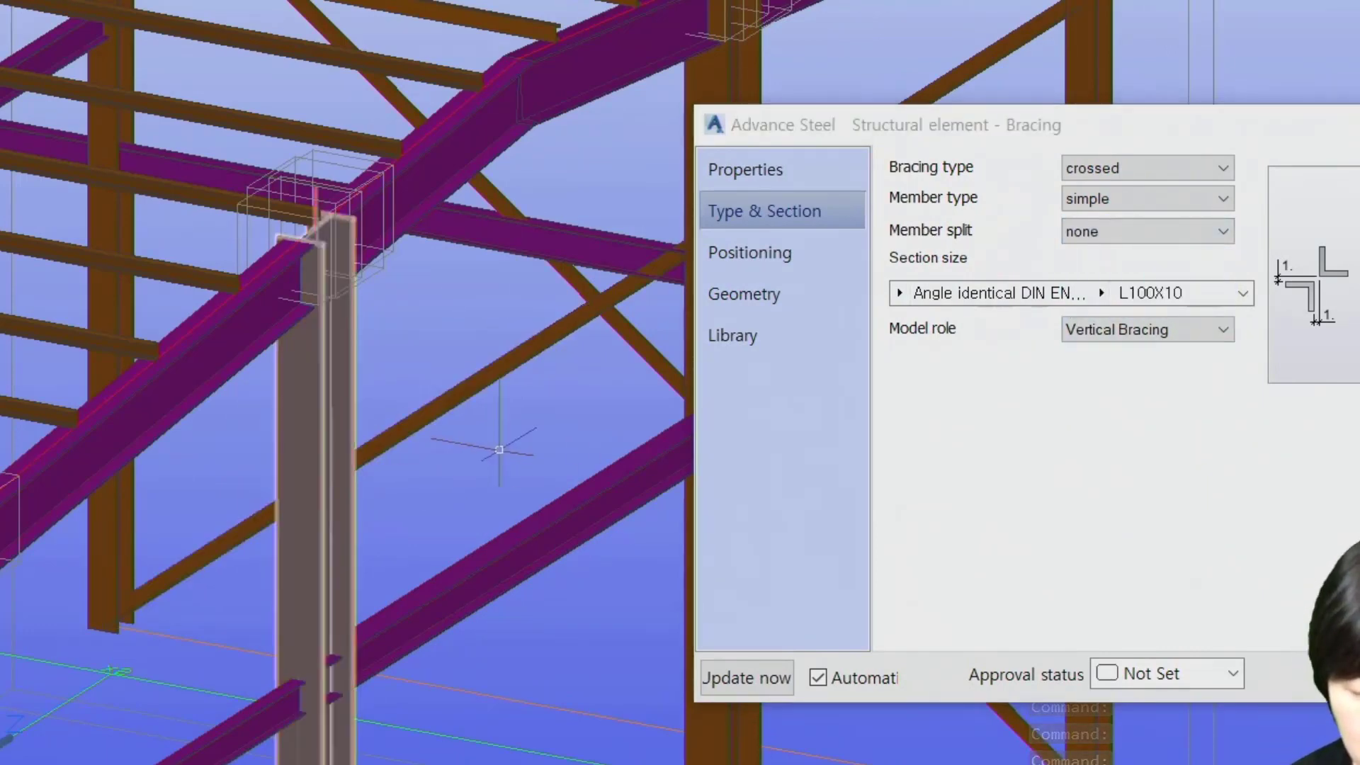
Change the bracing's section to Korea Angles, size L 65x65x6.
middle_click_drag(498, 446, 325, 546, "shift")
left_click(900, 293)
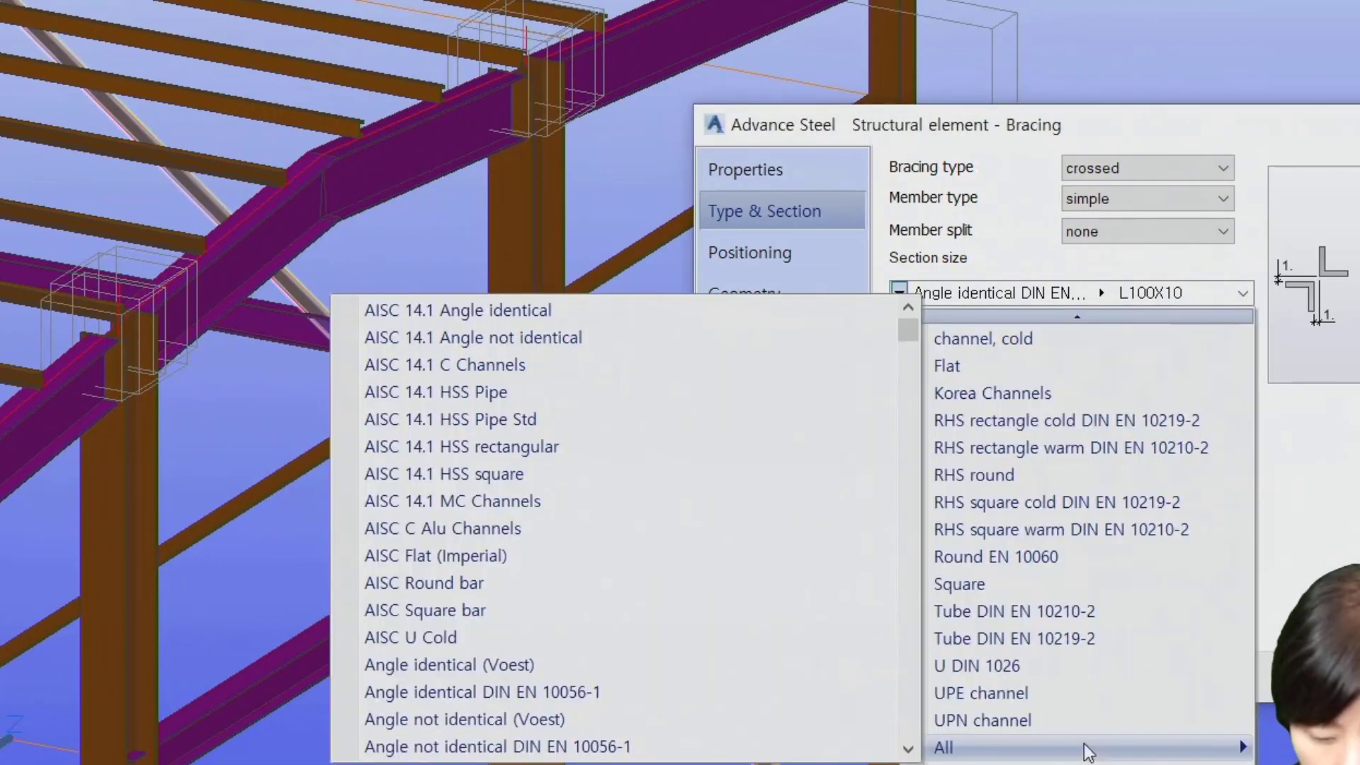
scroll(460, 725, "down", 10)
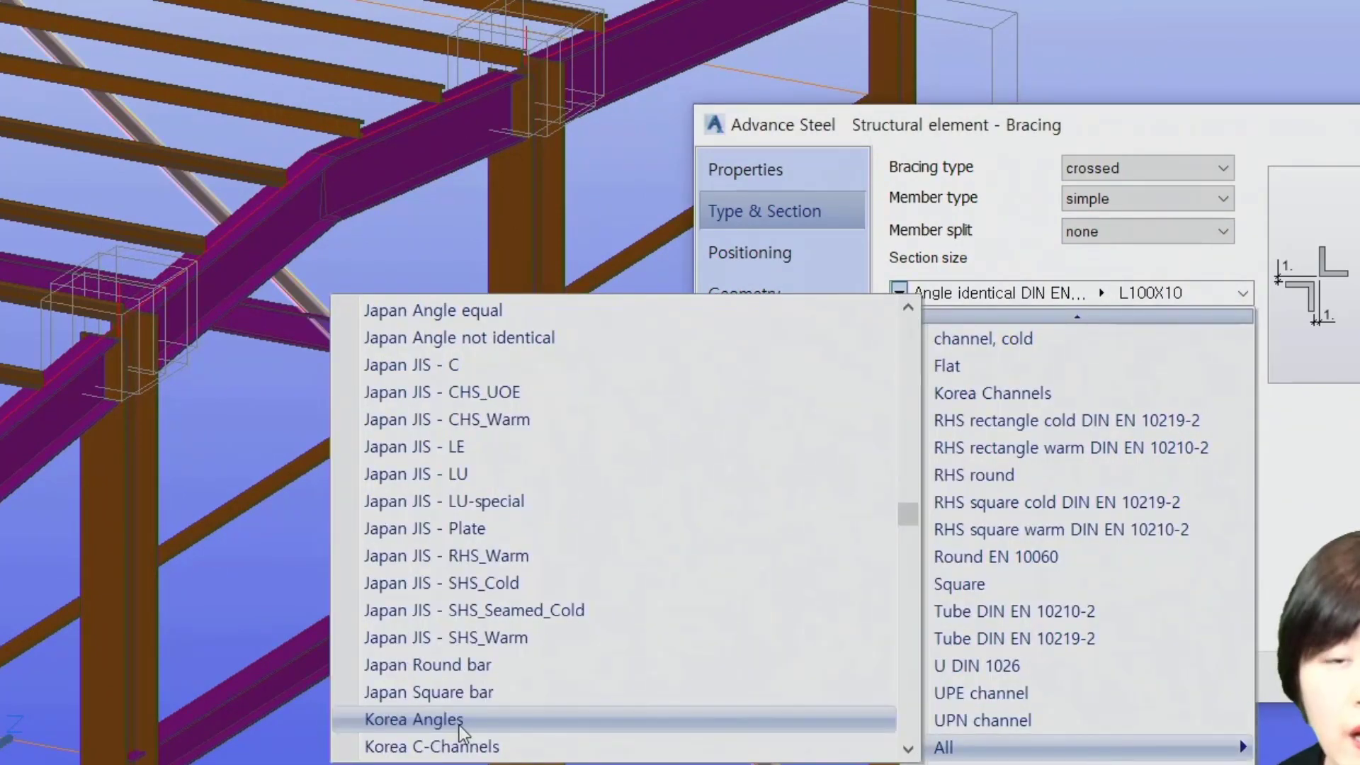
left_click(460, 720)
left_click(1020, 293)
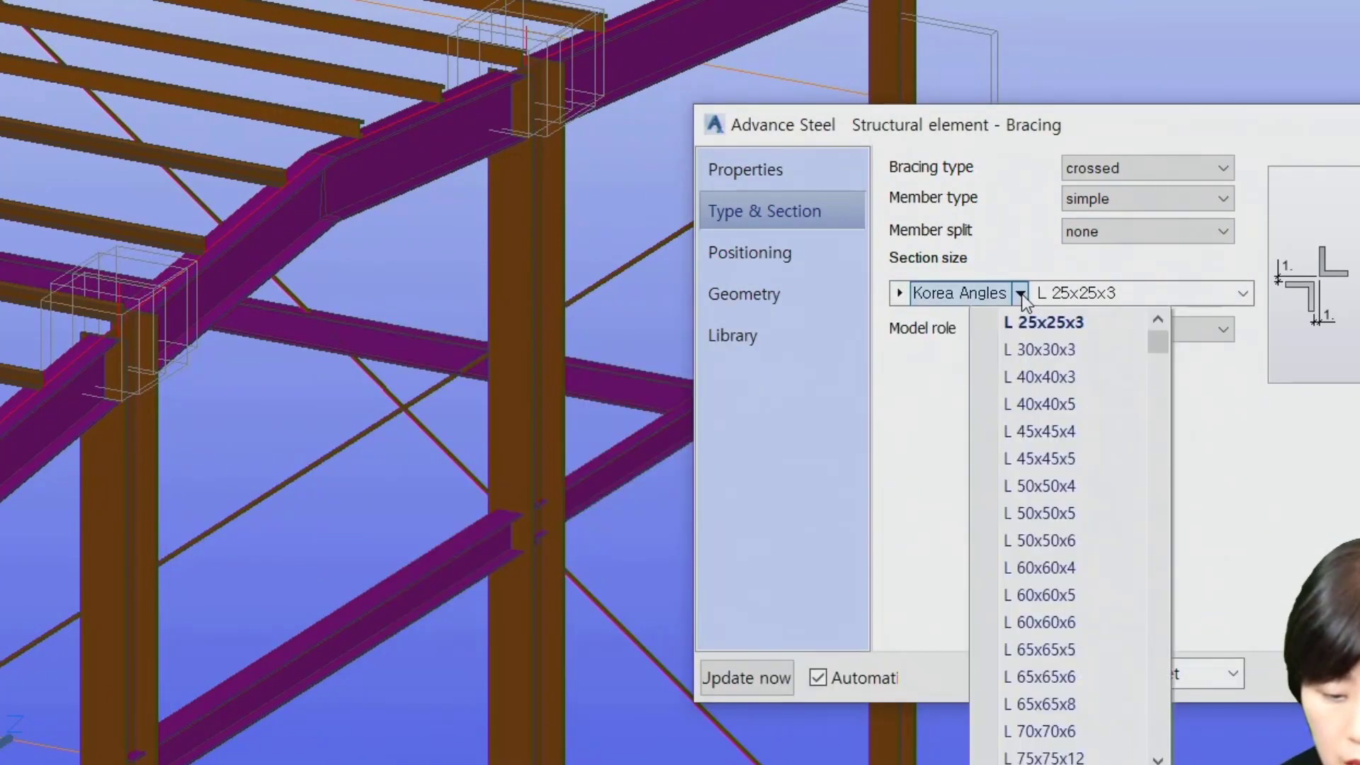
left_click(1048, 677)
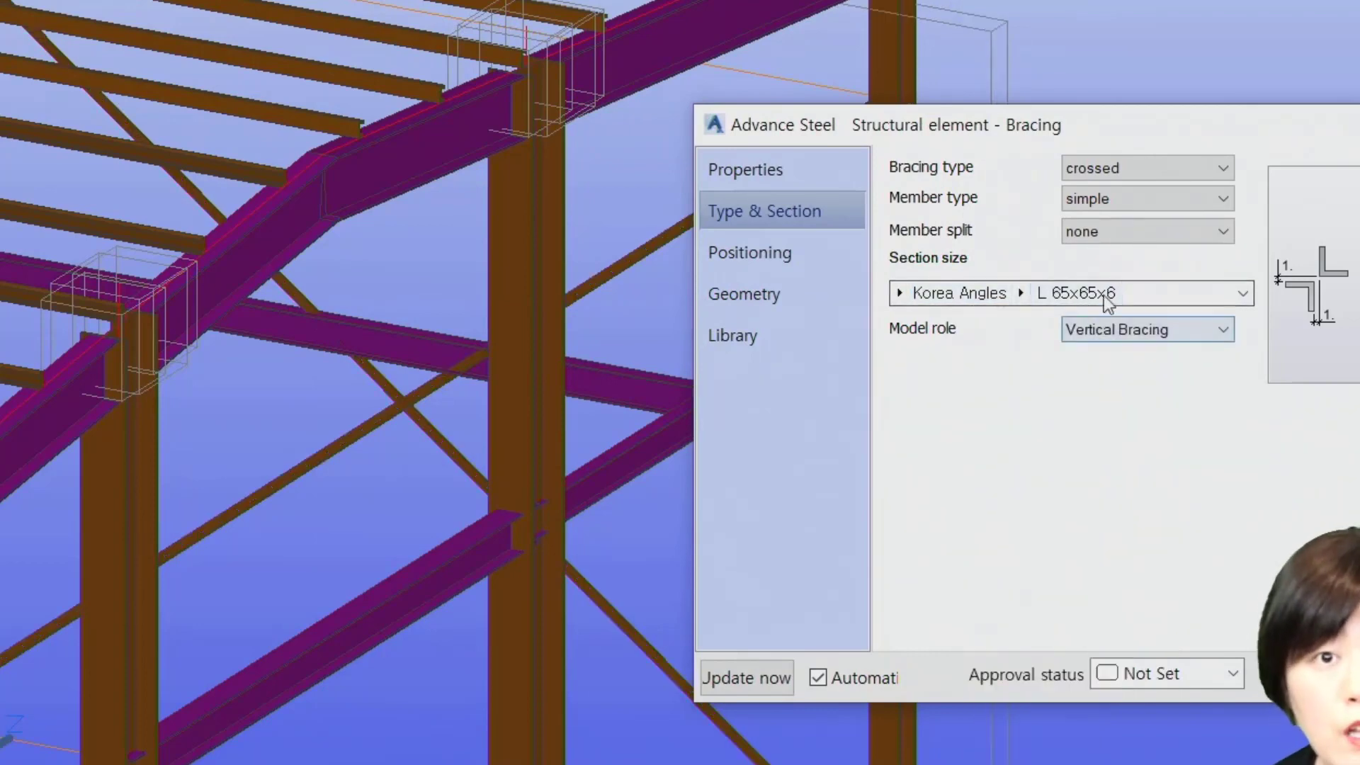
Look through the model roles available for the bracing and keep Vertical Bracing.
left_click(1170, 336)
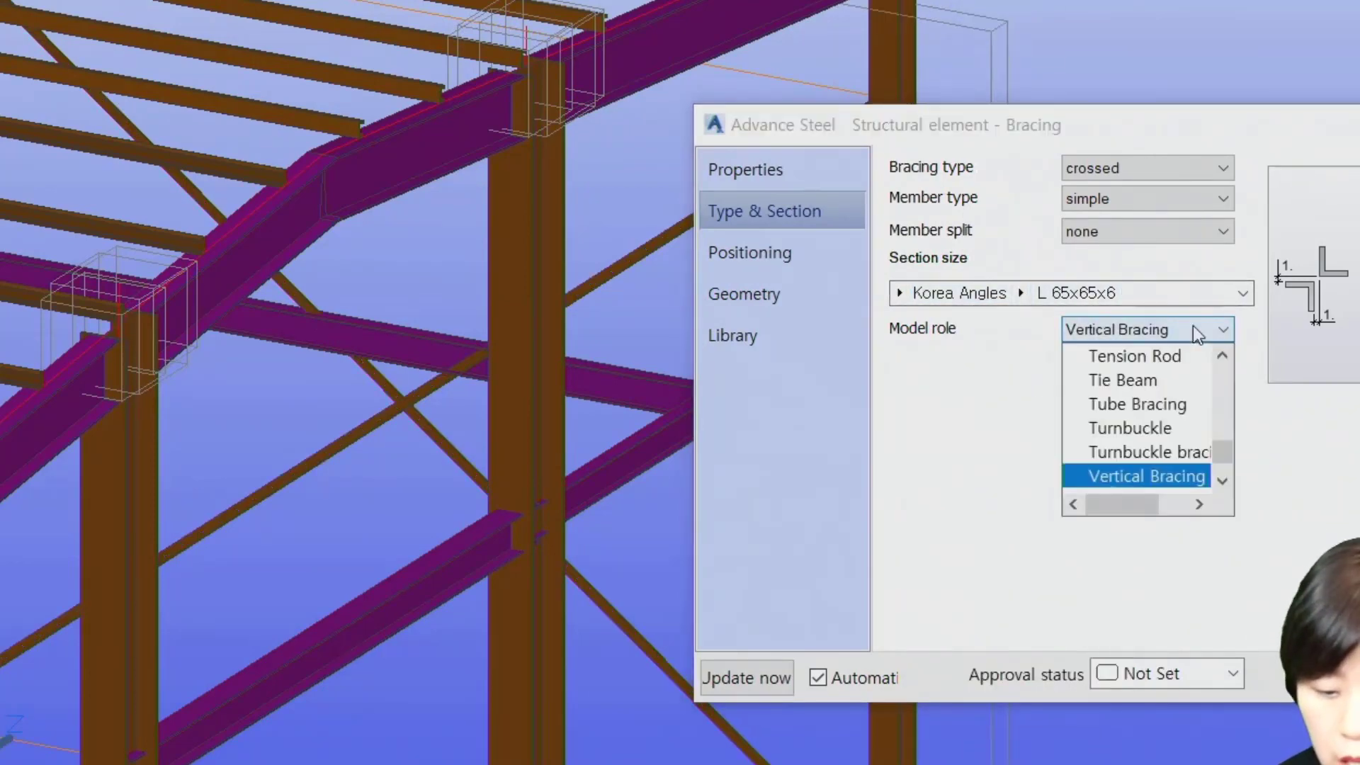
scroll(1146, 386, "up", 8)
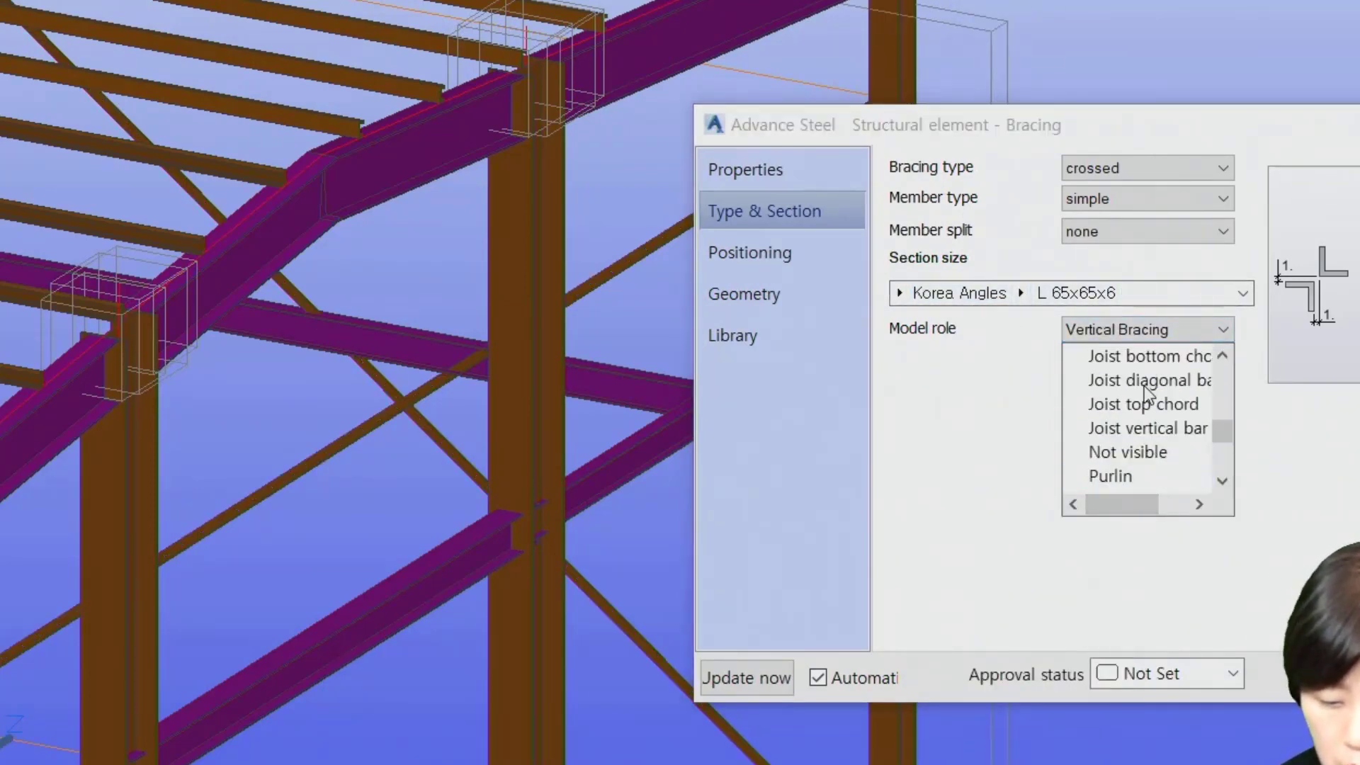
scroll(1142, 386, "down", 10)
scroll(1148, 401, "up", 3)
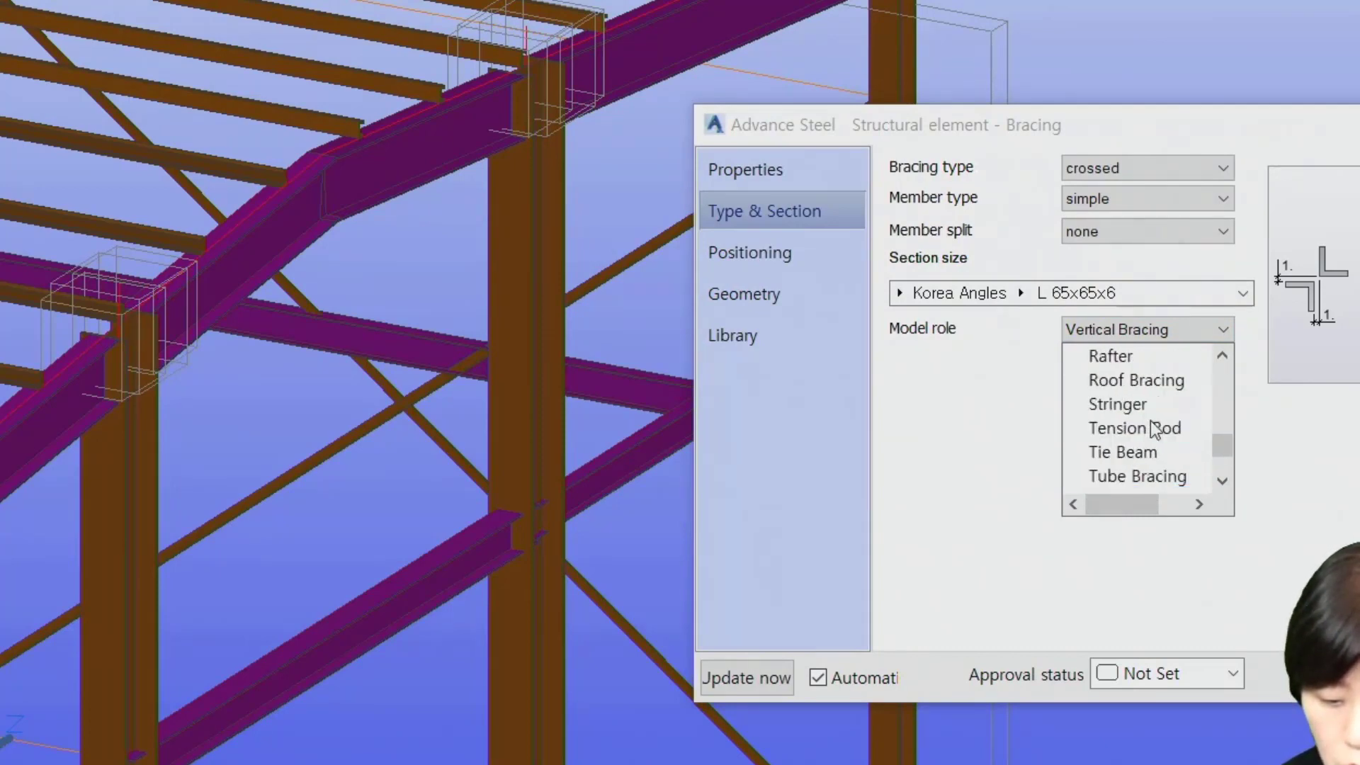
left_click(1221, 332)
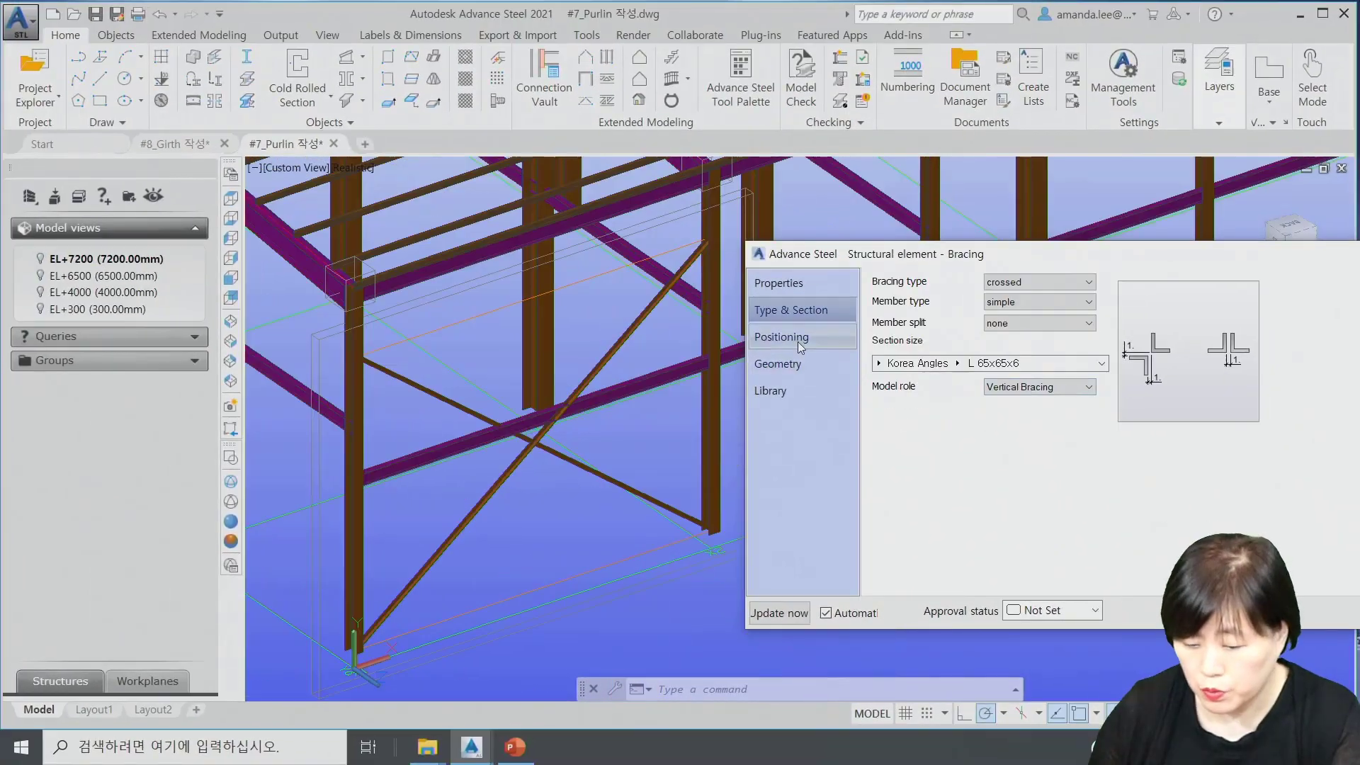
Check the bracing's positioning settings and set its height to 3000 mm.
left_click(798, 342)
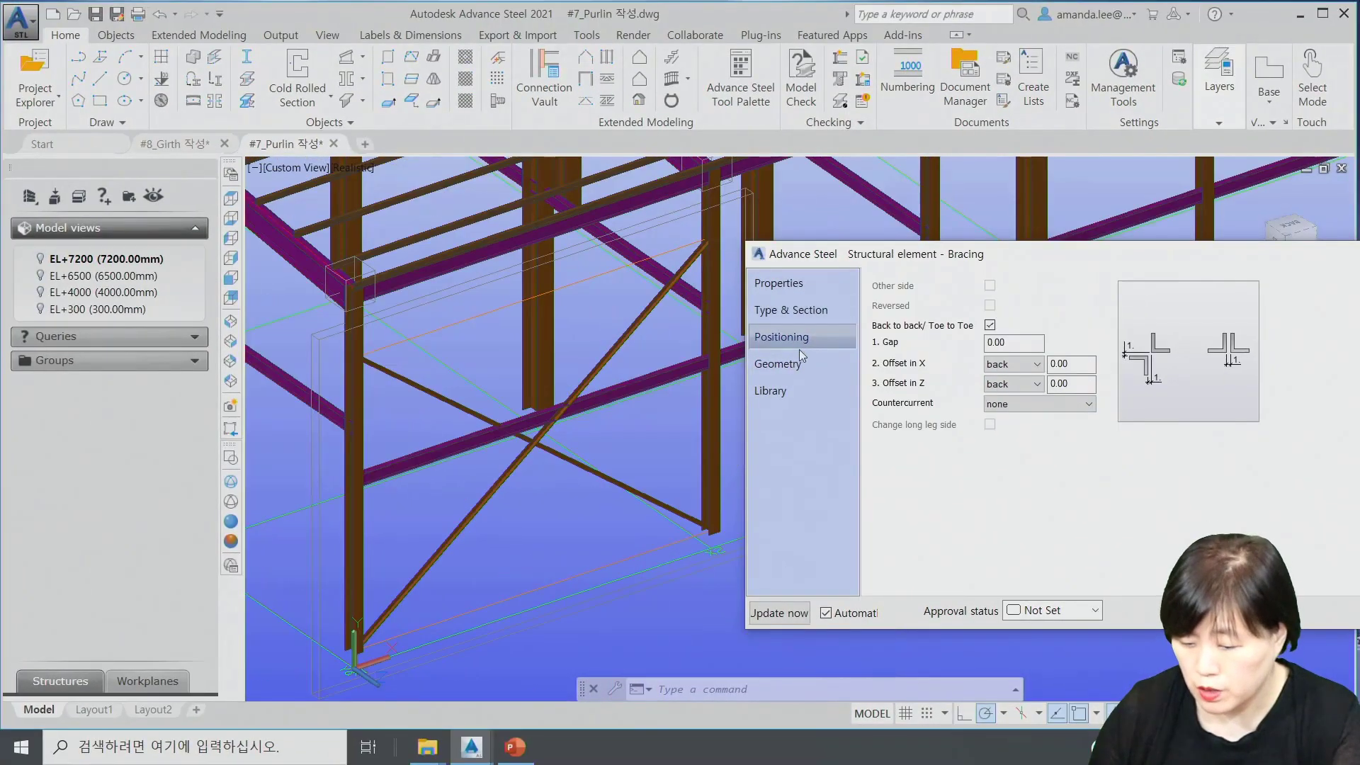
left_click(825, 366)
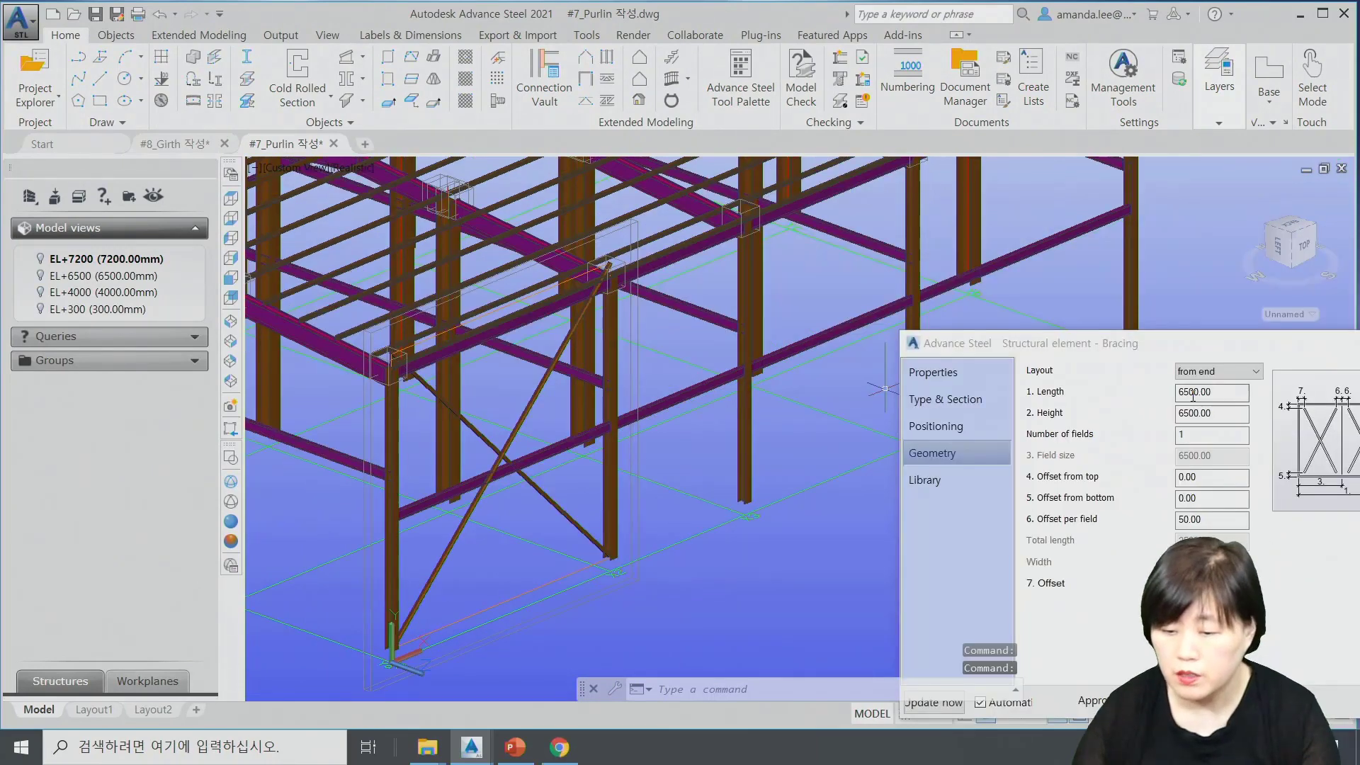
double_click(1228, 415)
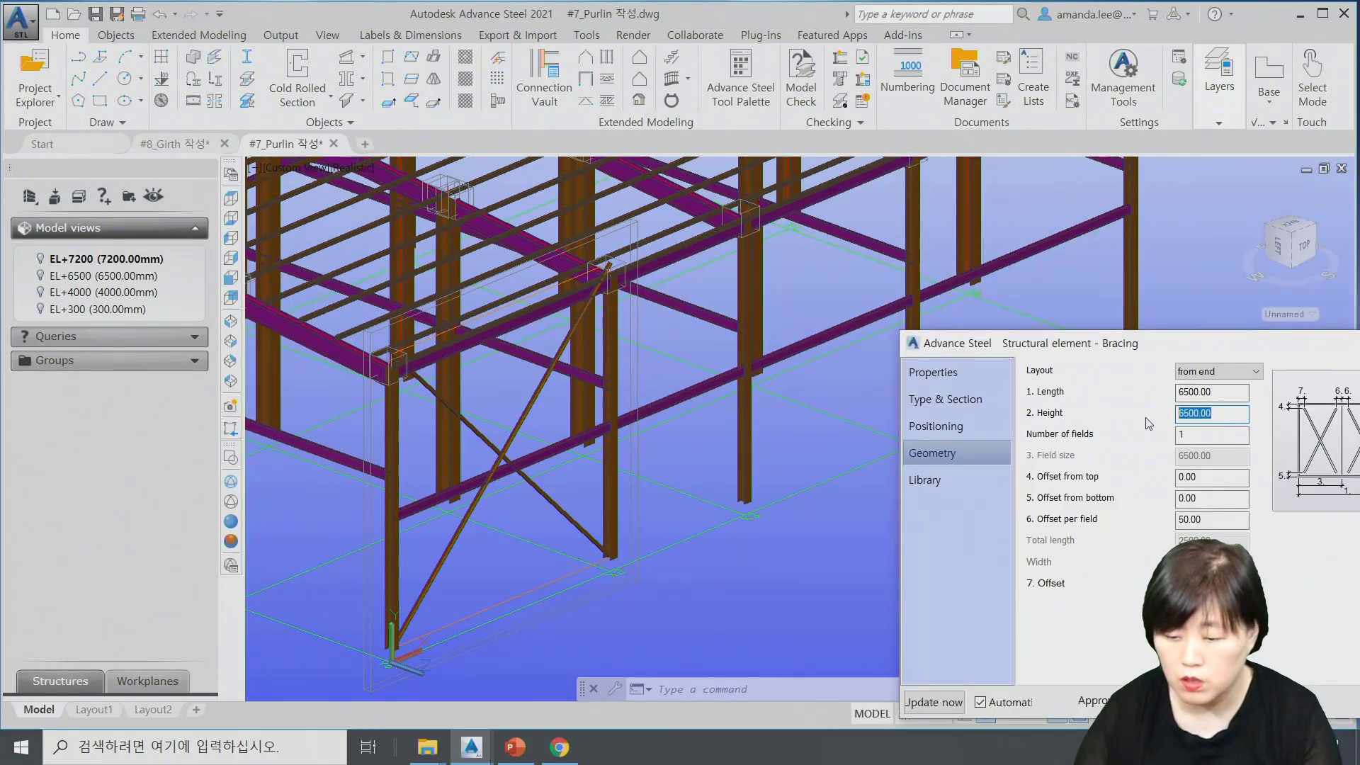
type("3000")
key("Return")
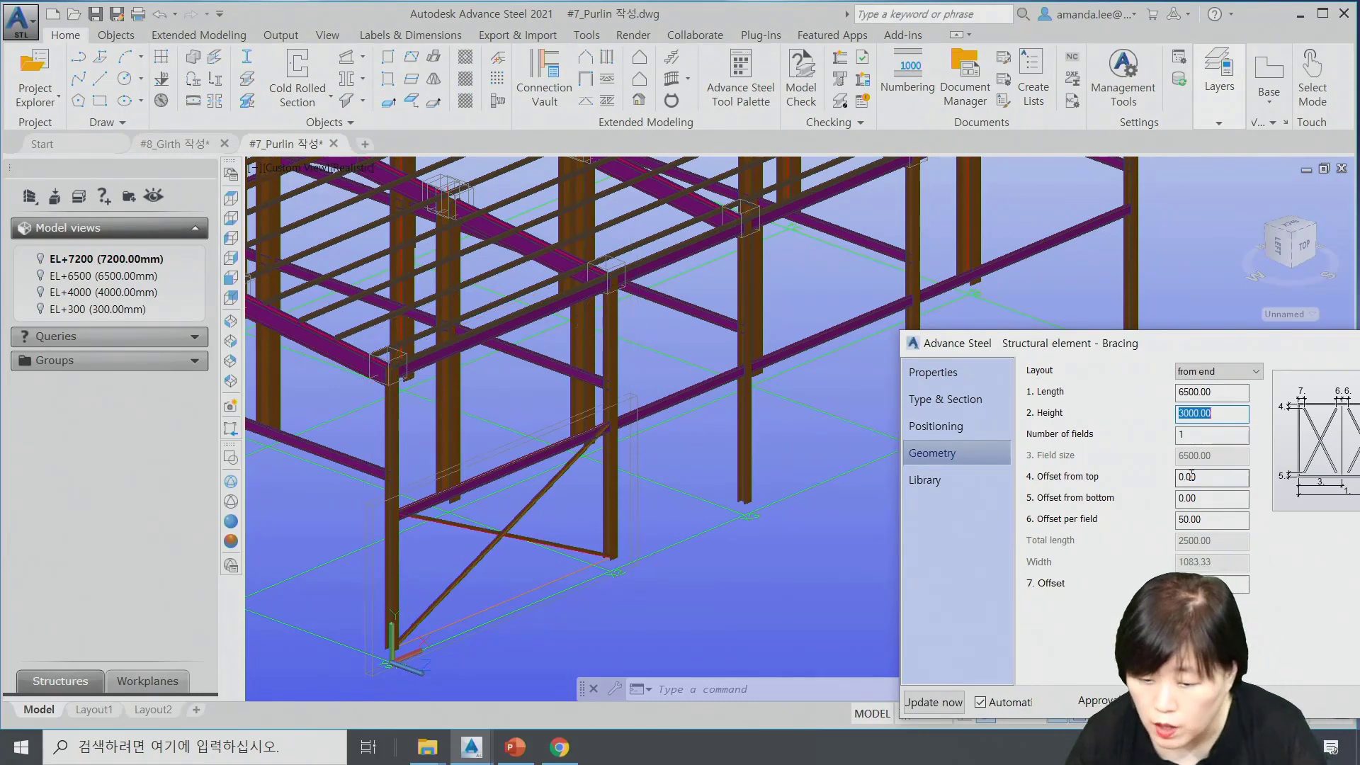
Divide the bracing into 2 fields and change its bracing type to single.
double_click(1198, 435)
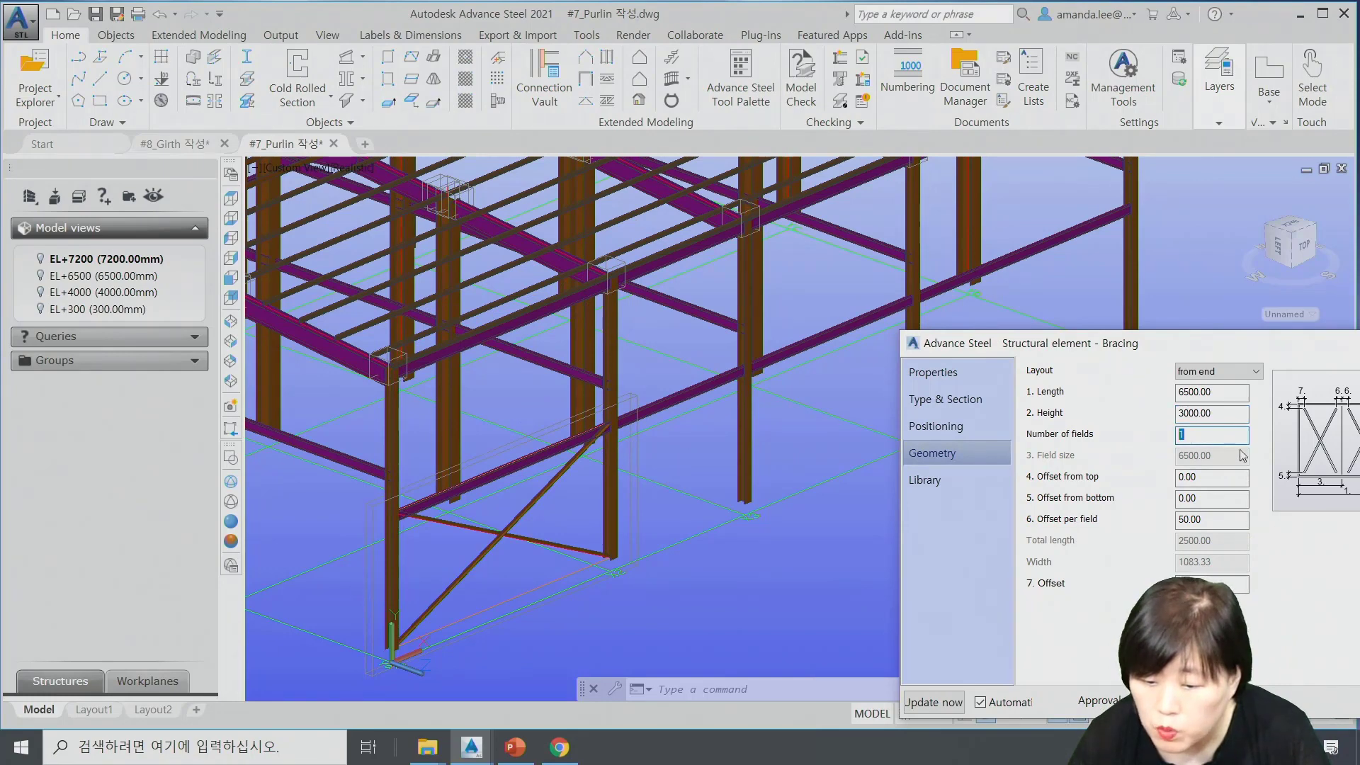
key("Return")
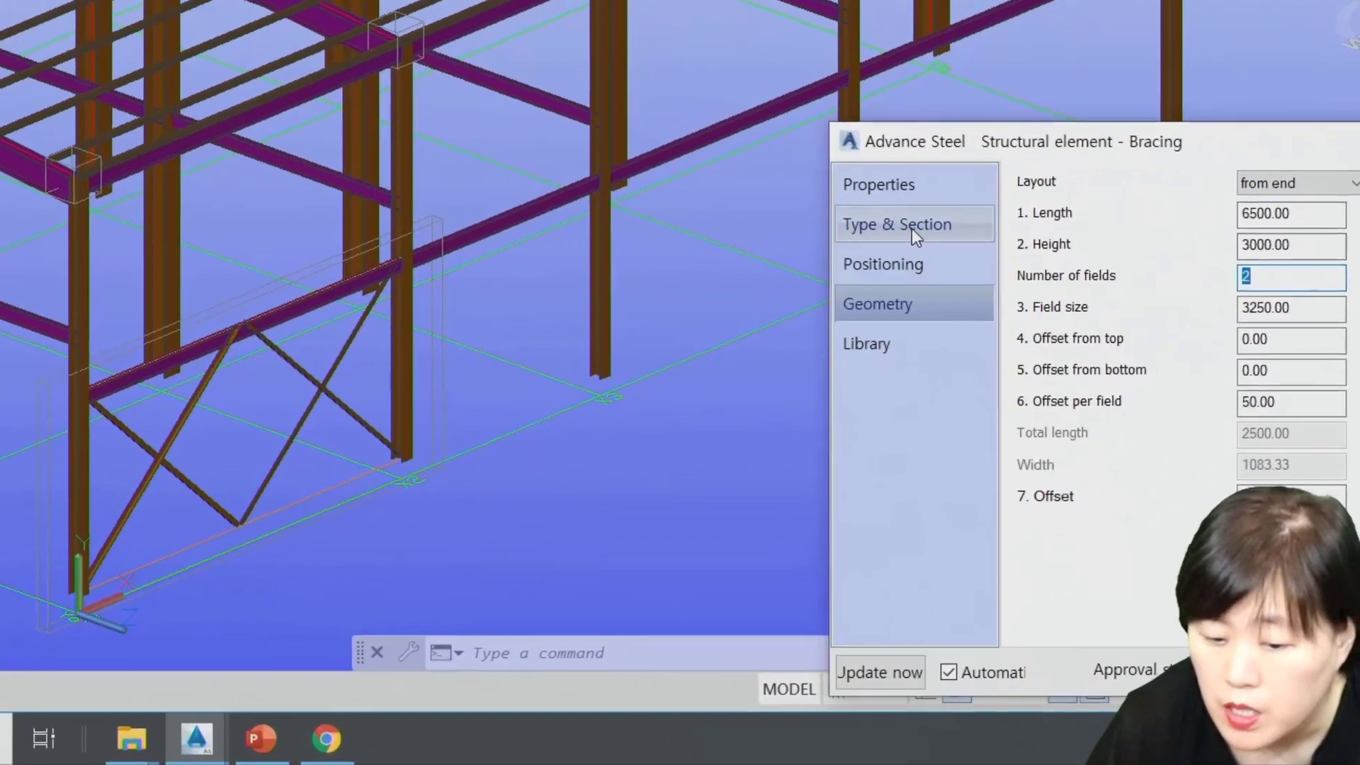
left_click(942, 399)
left_click(1197, 369)
left_click(1247, 206)
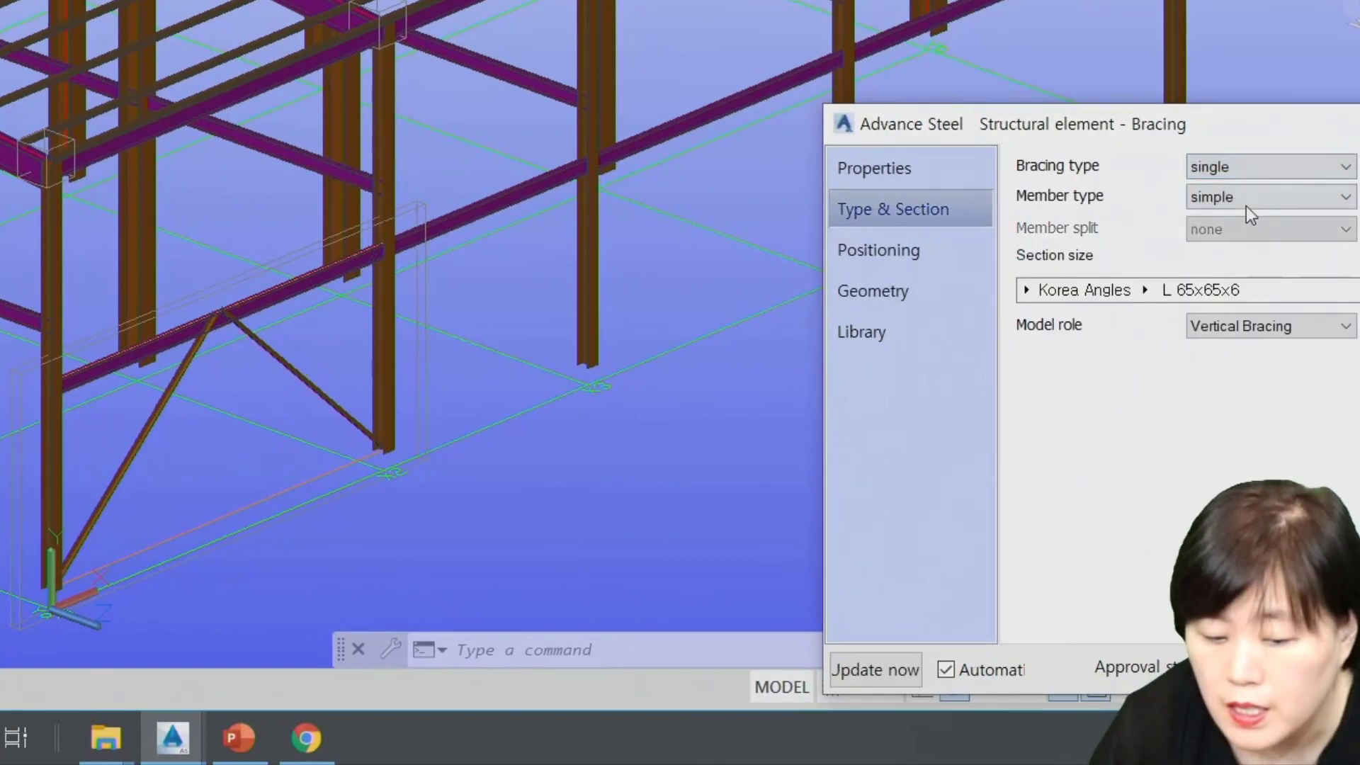
Try the single bracing with 1 field and return the number of fields to 2.
left_click(886, 289)
double_click(1316, 264)
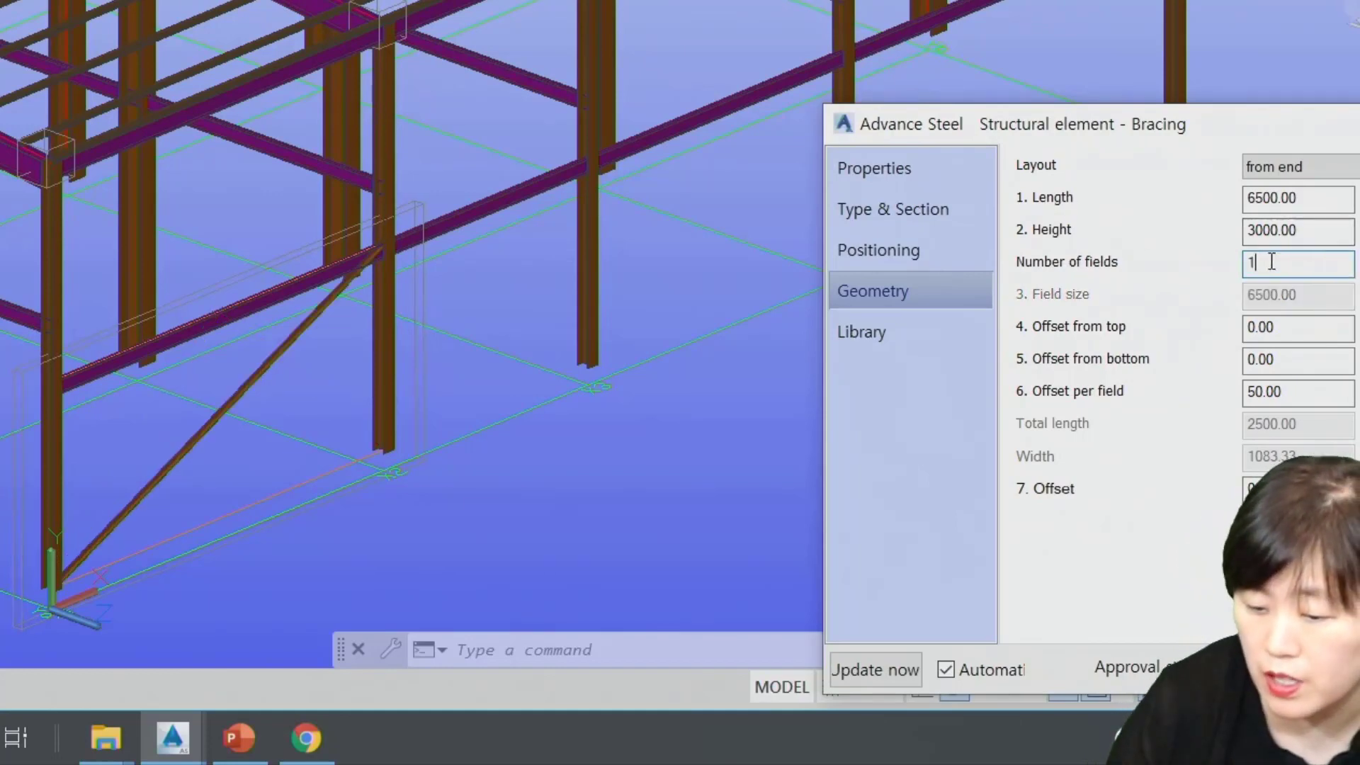
type("2")
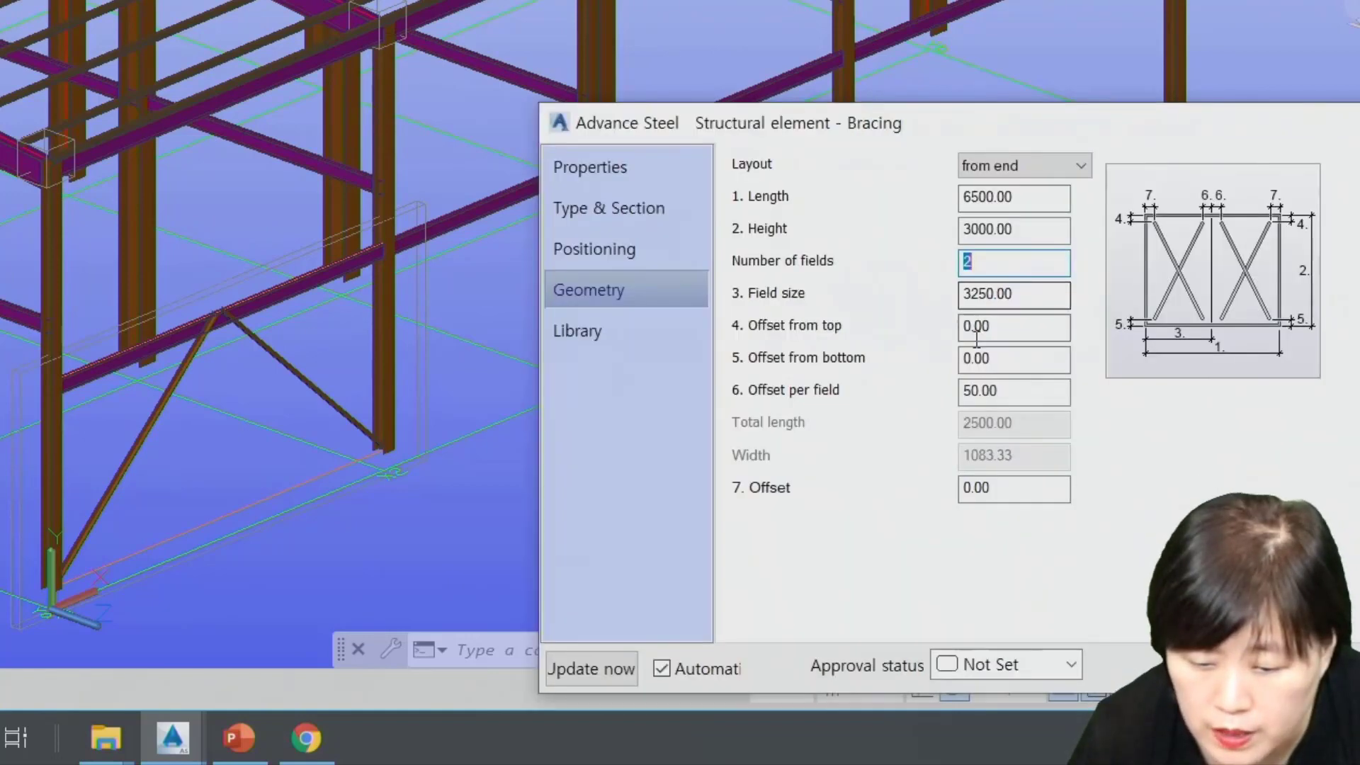
Set the bracing's offset from top to 200 mm and inspect the upper ends of the diagonals at the horizontal beam.
left_click_drag(1020, 328, 908, 326)
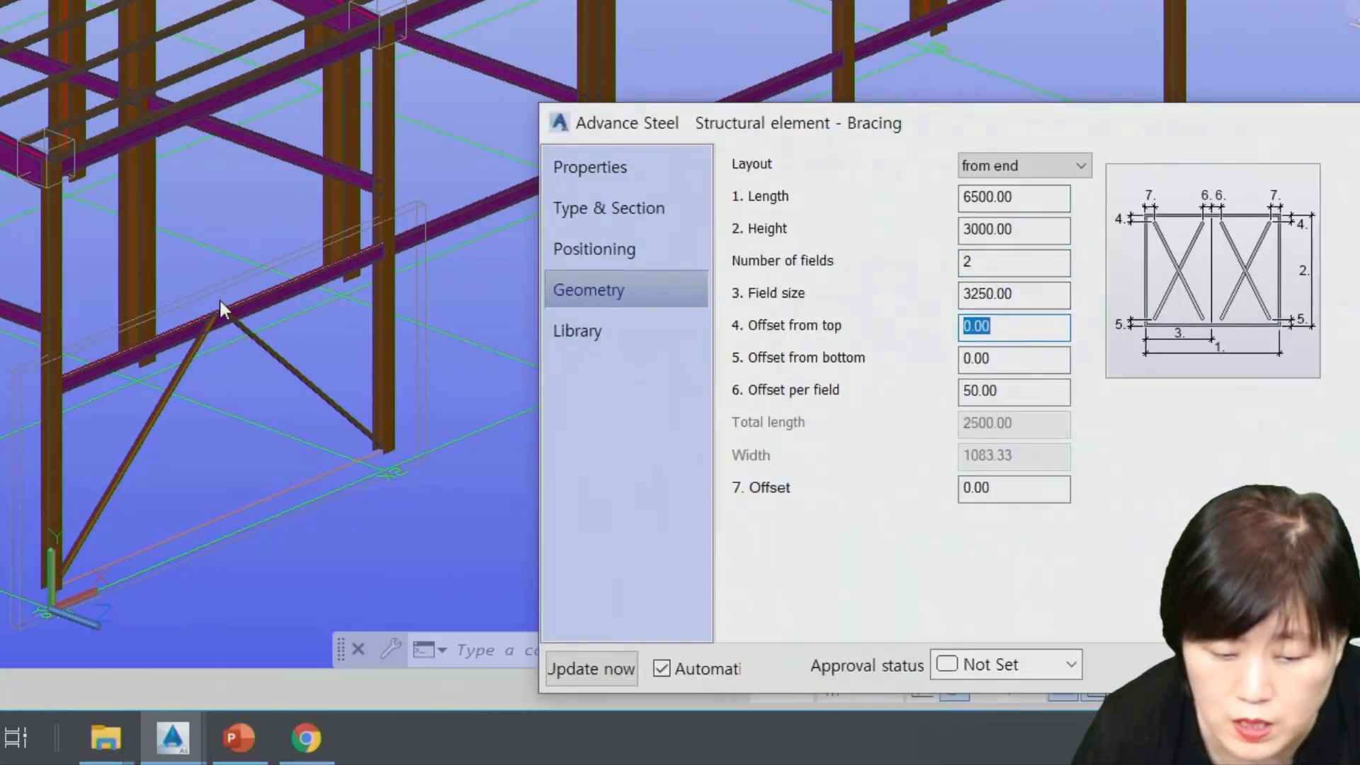
type("20")
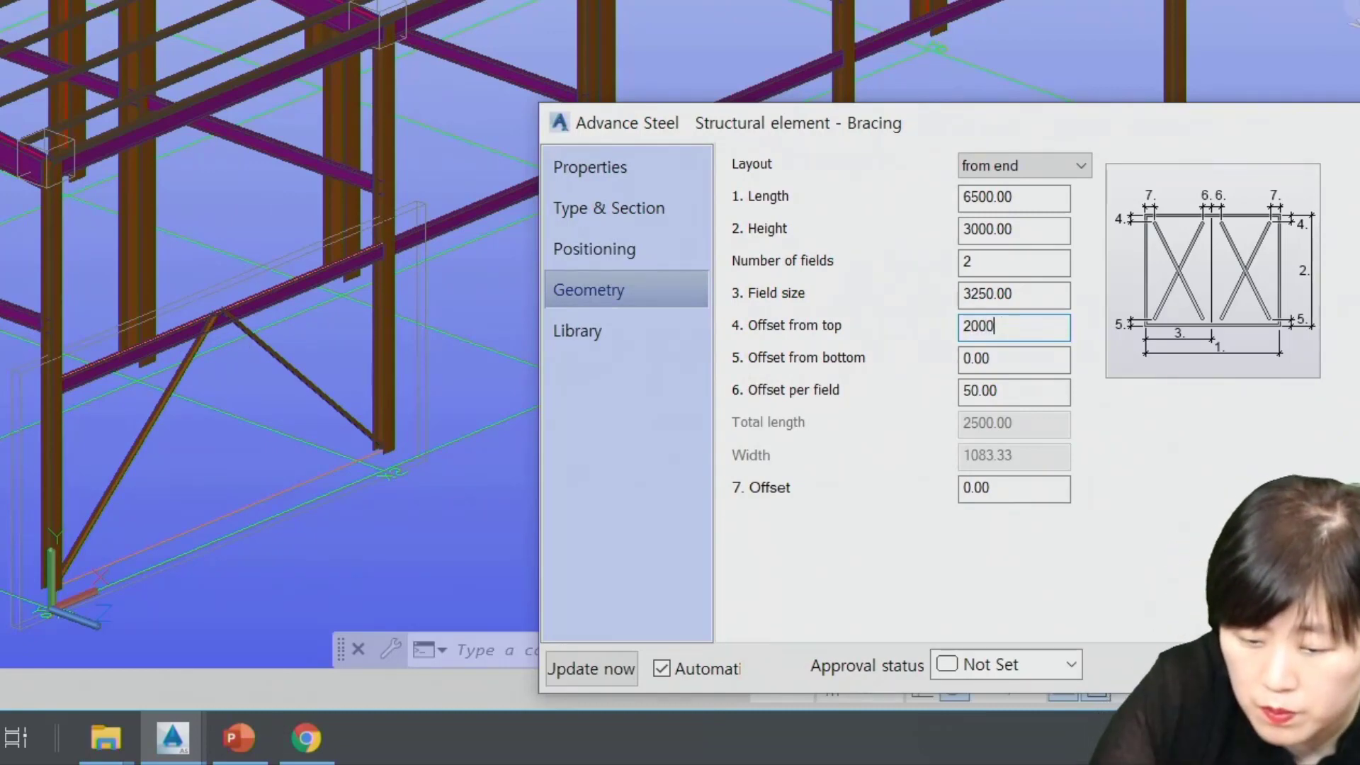
type("0")
key("Return")
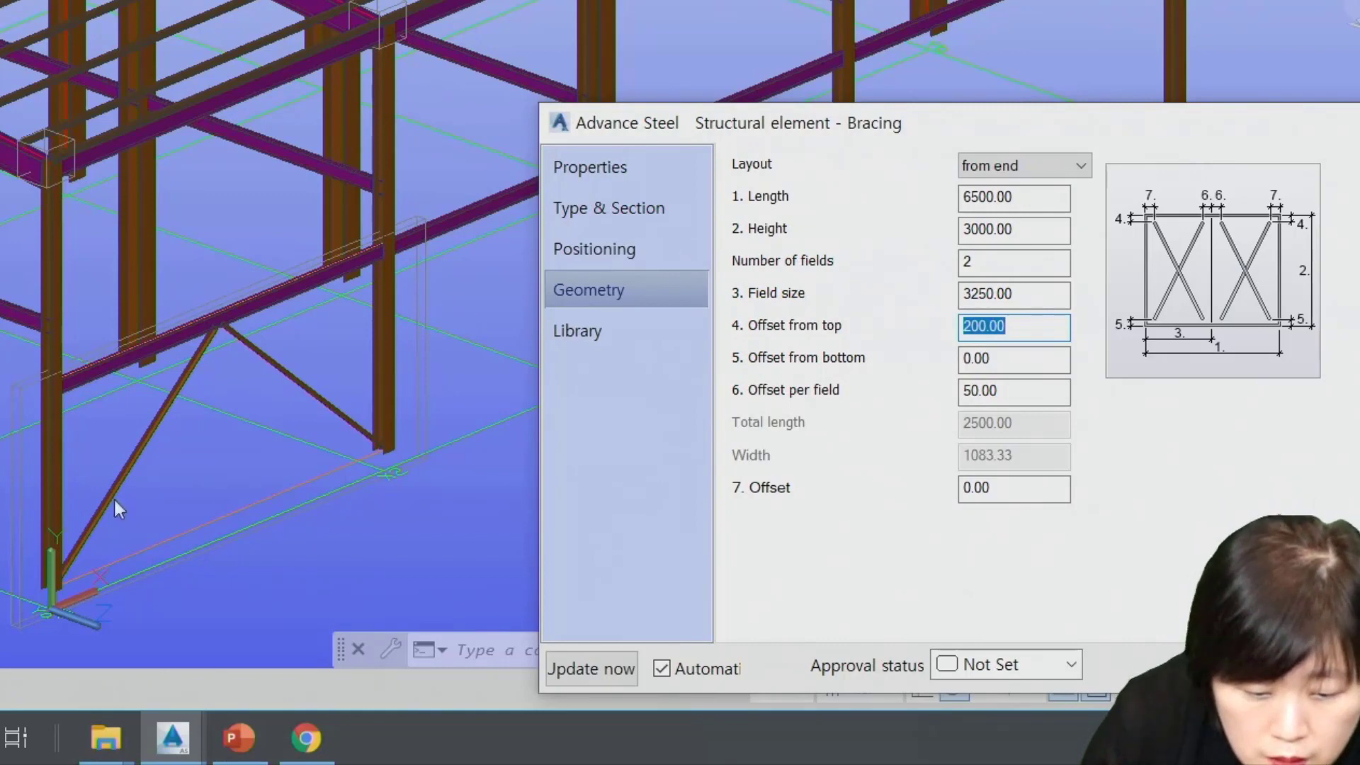
scroll(216, 322, "up", 5)
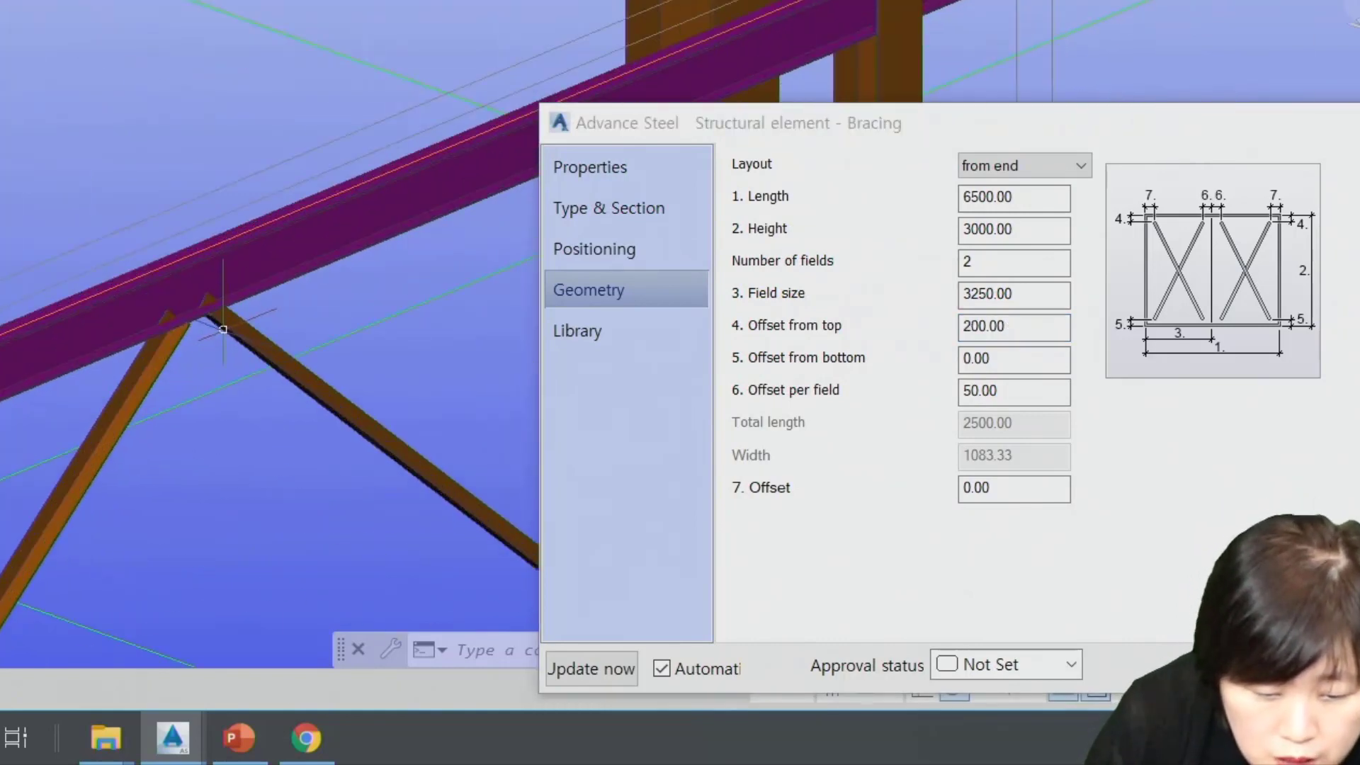
scroll(157, 290, "down", 3)
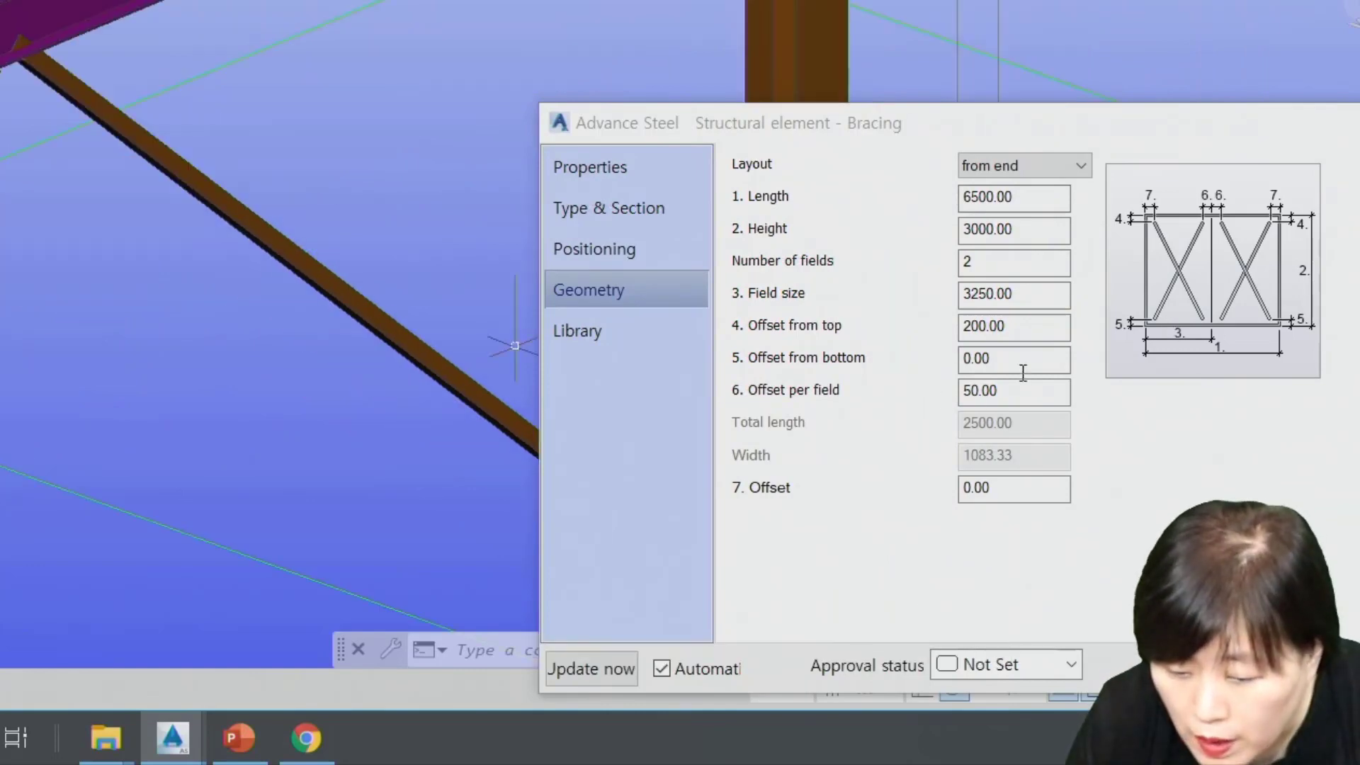
Set the bracing's offset from bottom to 400 mm and inspect the lower ends of the diagonals at the side columns.
scroll(73, 283, "down", 2)
middle_click_drag(120, 211, 121, 177)
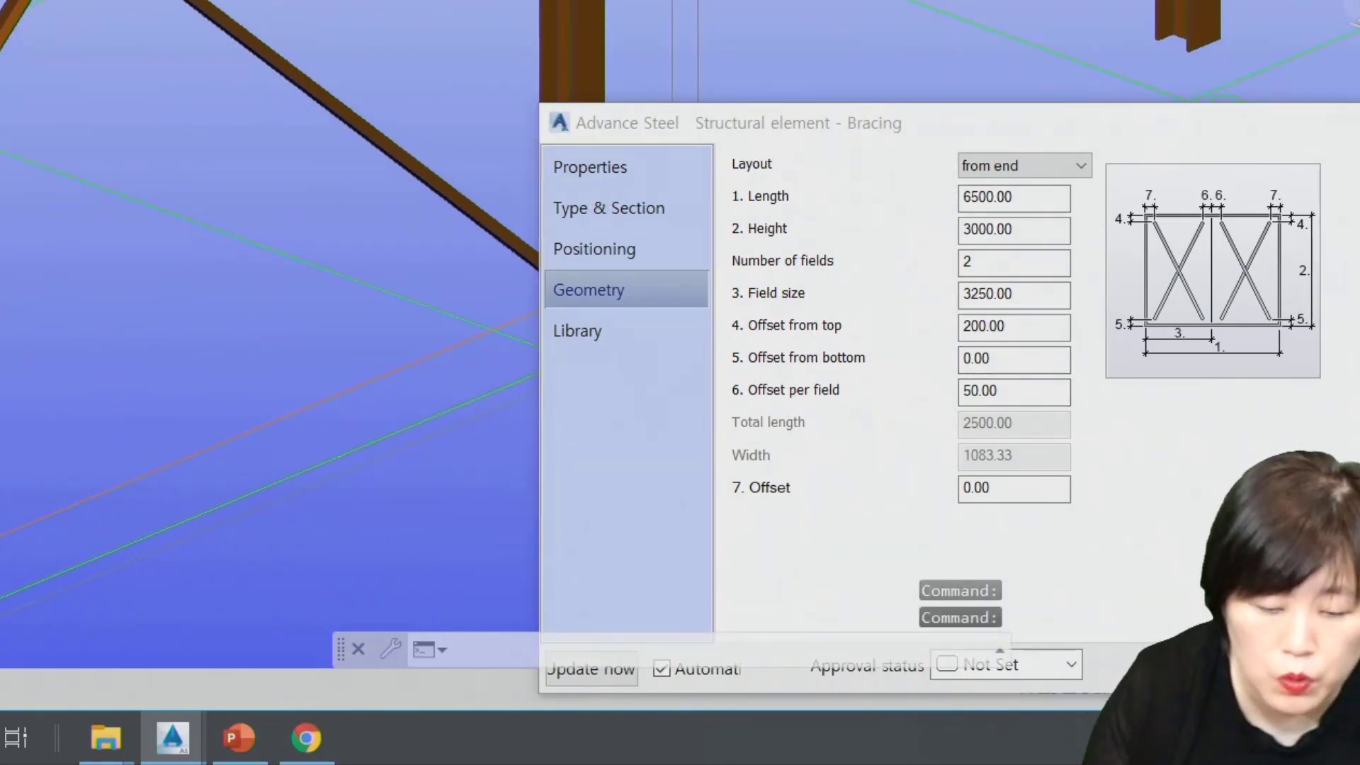
middle_click_drag(531, 290, 312, 262)
scroll(326, 266, "up", 2)
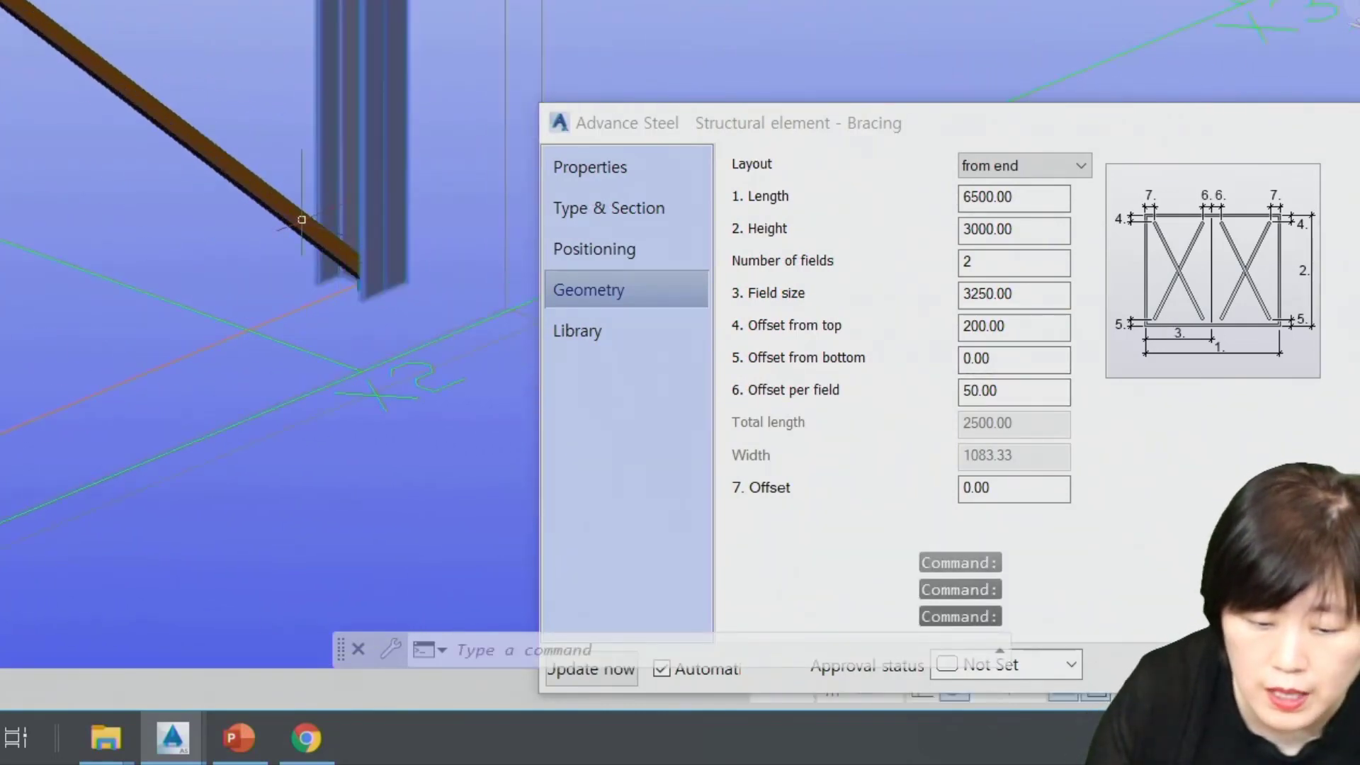
left_click(993, 361)
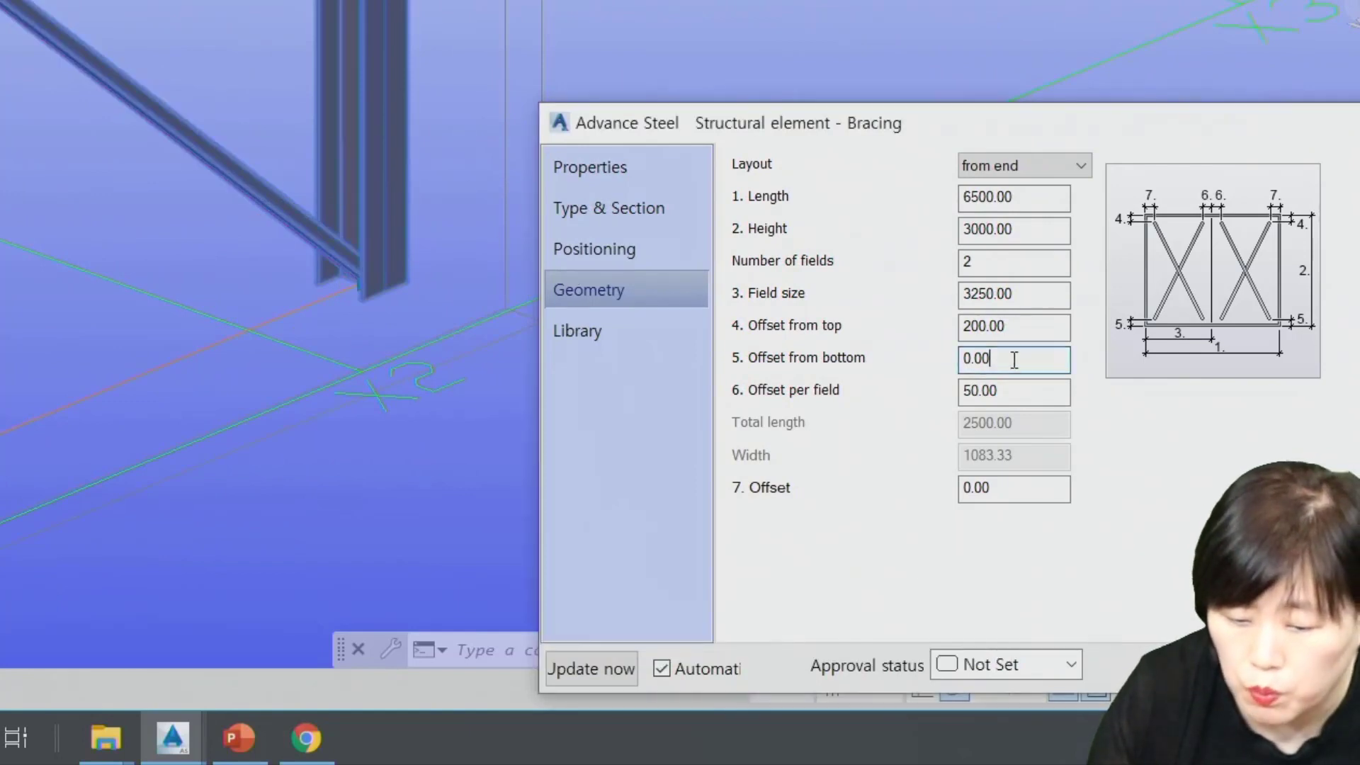
left_click_drag(1012, 360, 904, 358)
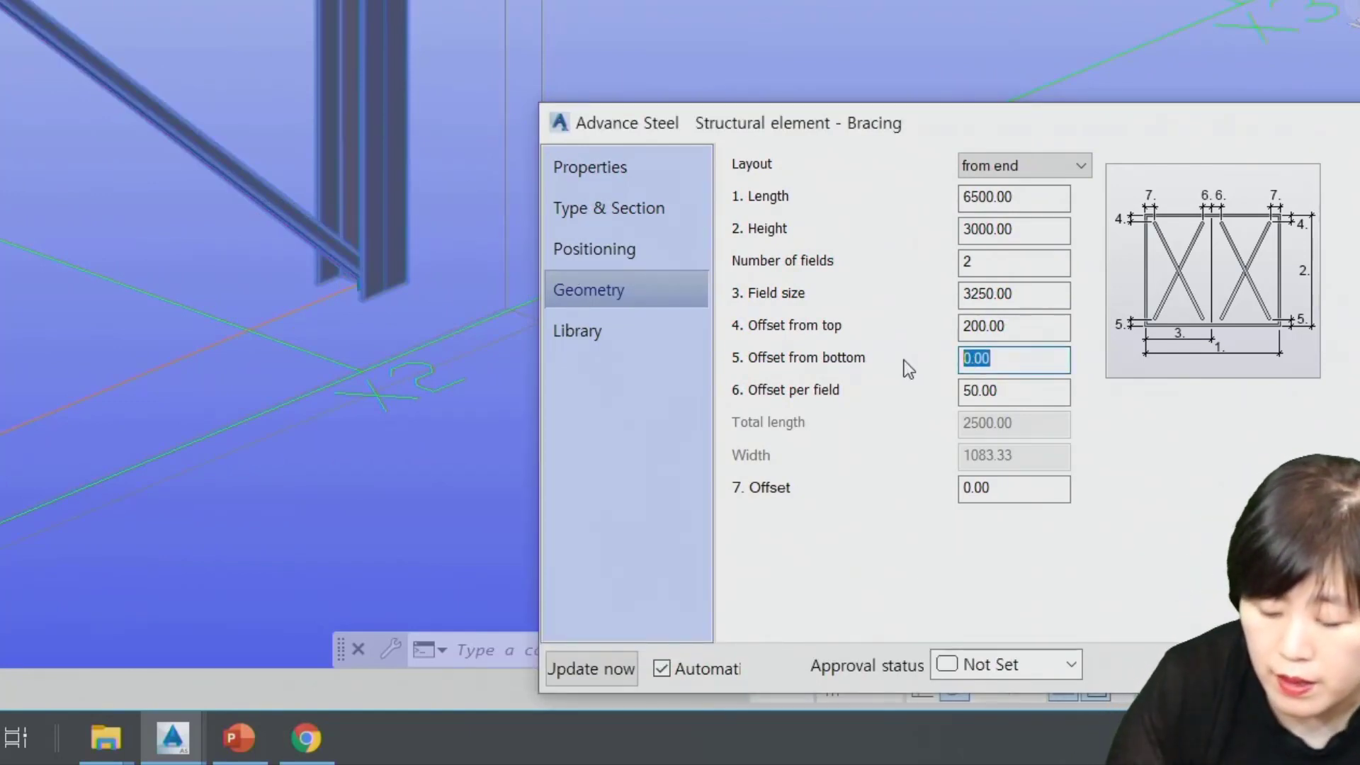
type("400")
key("Return")
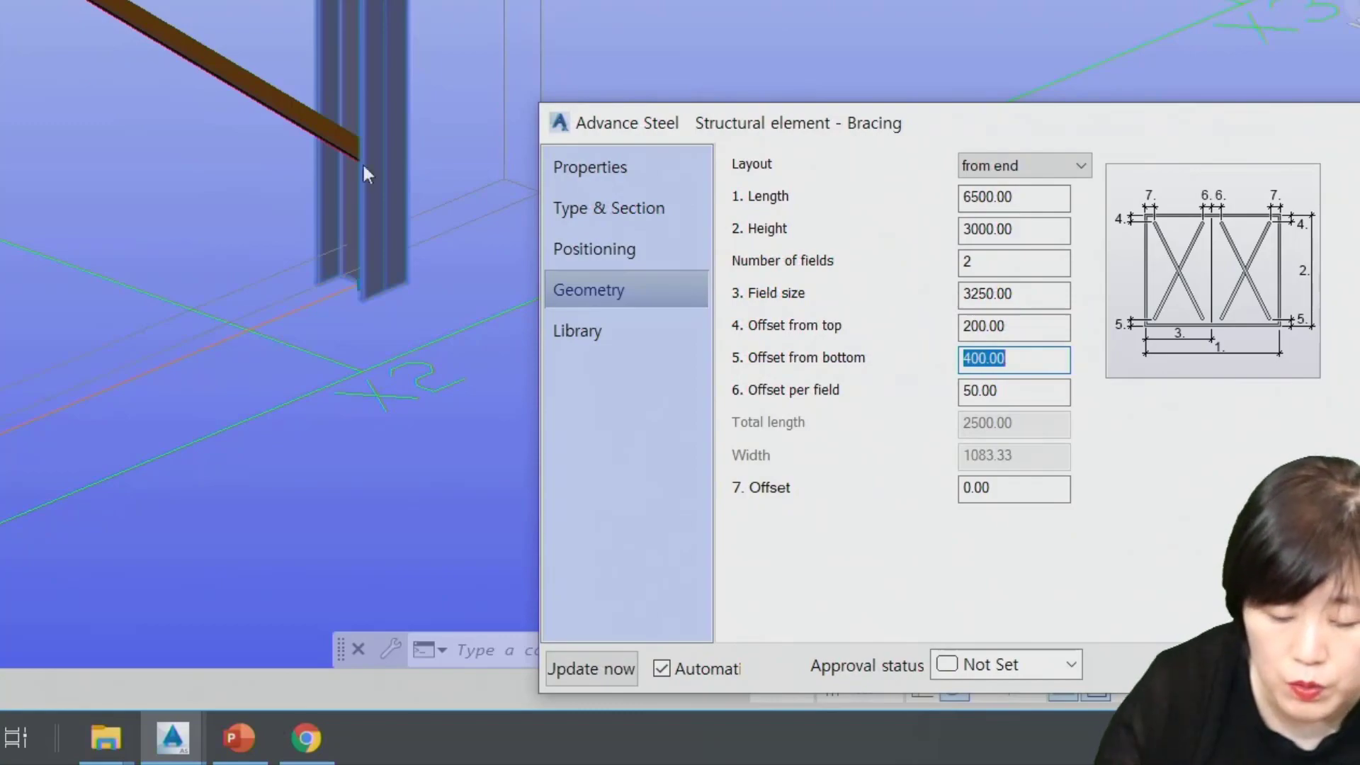
scroll(295, 255, "down", 4)
left_click(215, 309)
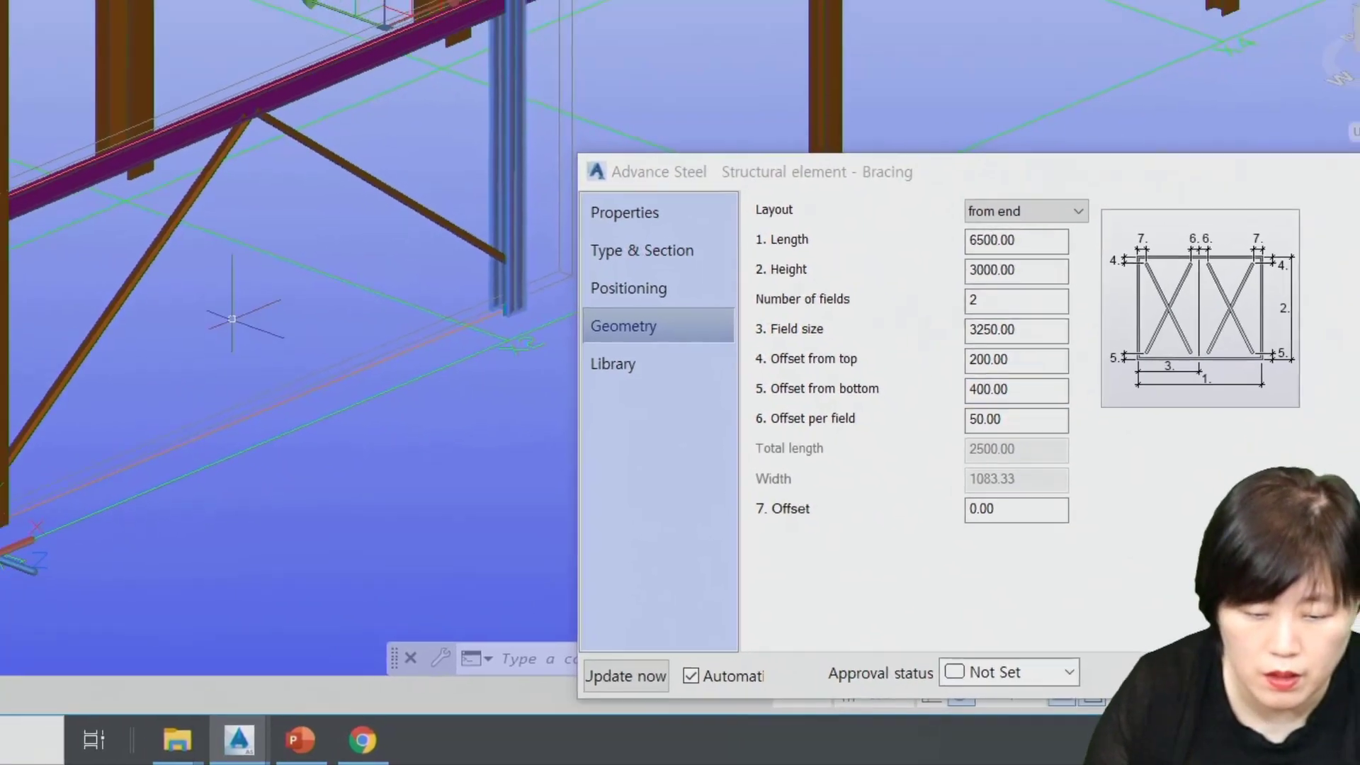
scroll(232, 319, "down", 4)
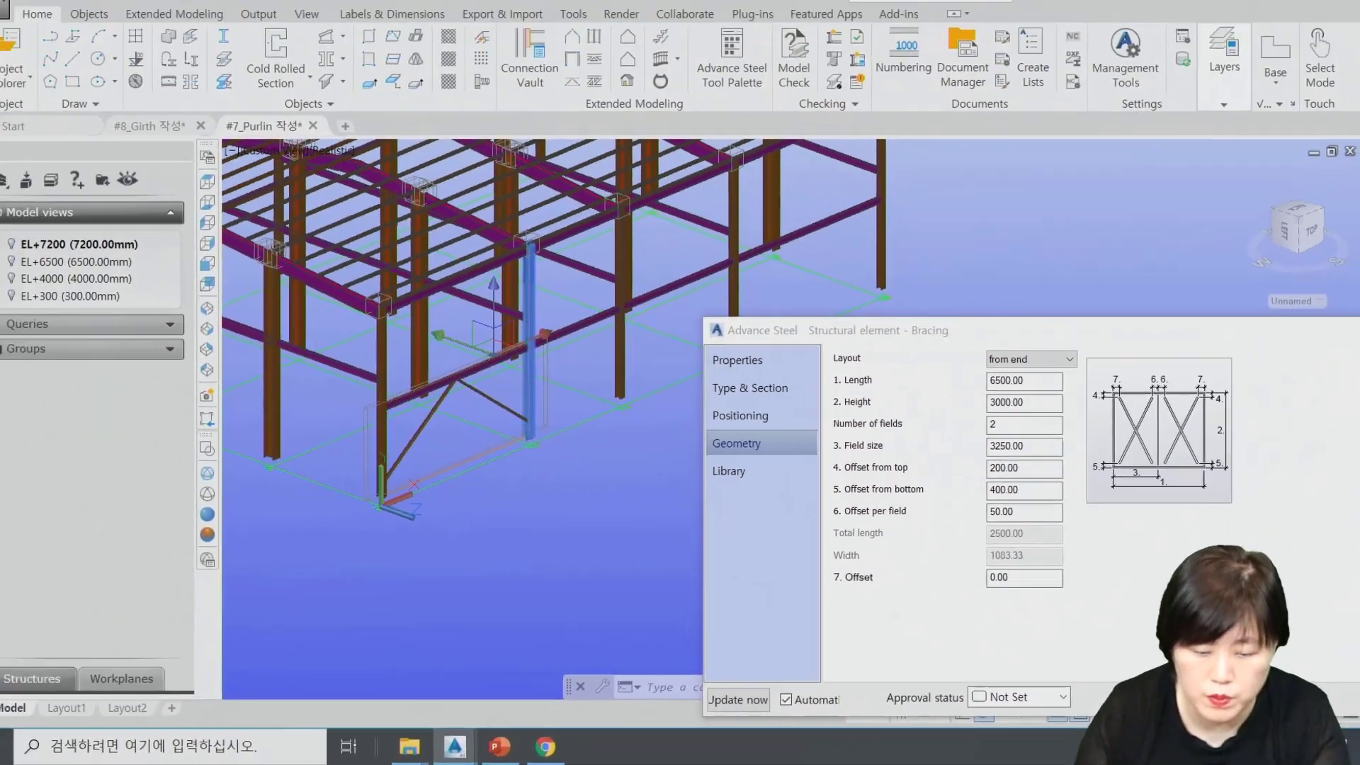
middle_click_drag(231, 319, 165, 400, "shift")
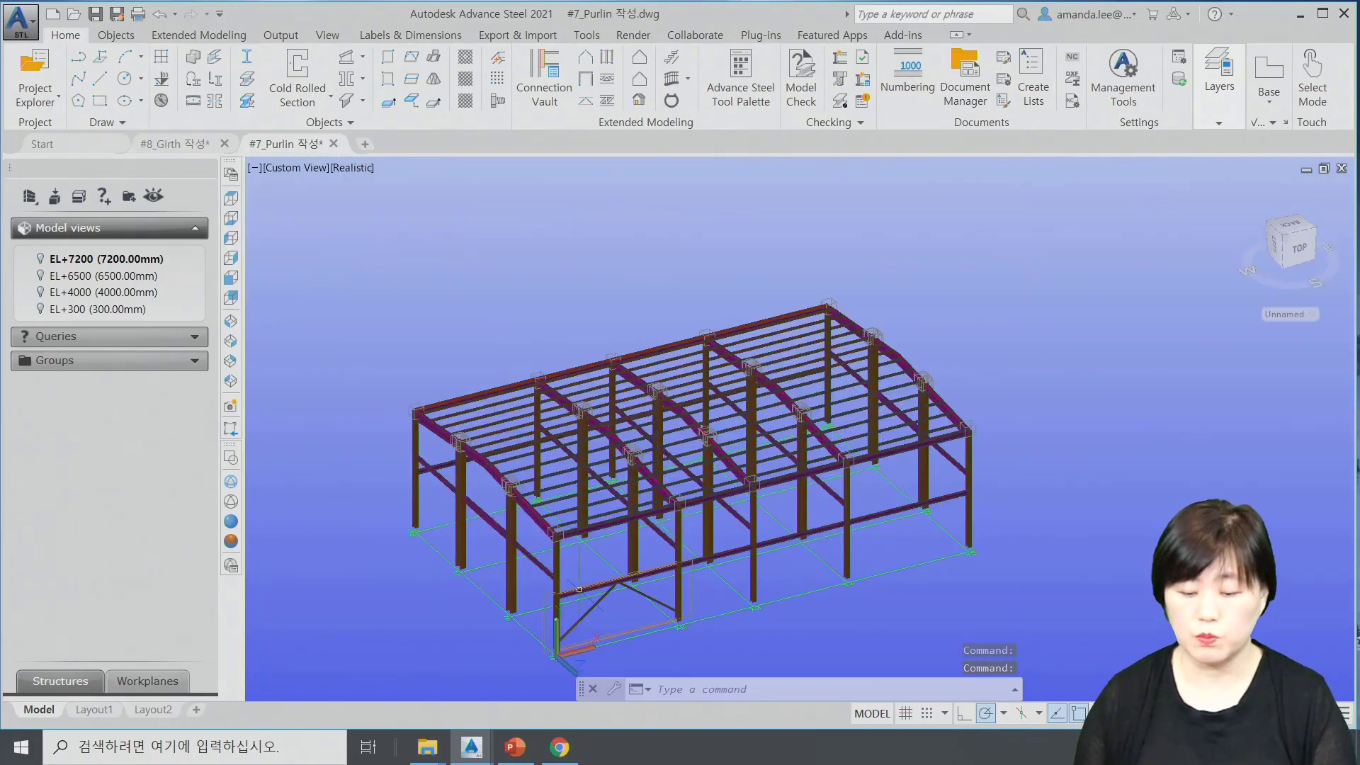
Switch to the PowerPoint presentation and view the horizontal bracing plan with the Hb06 L-65X65X6 section.
middle_click_drag(813, 509, 814, 449)
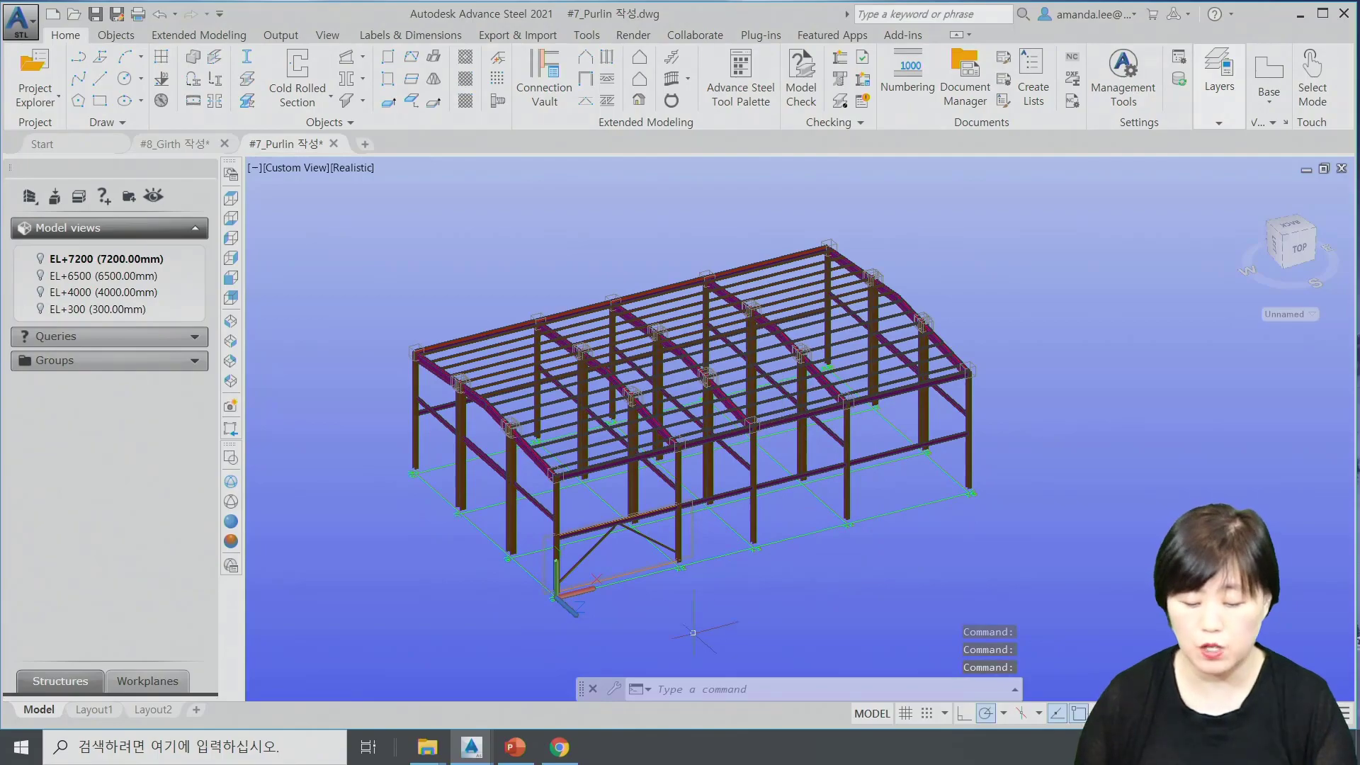
left_click(527, 754)
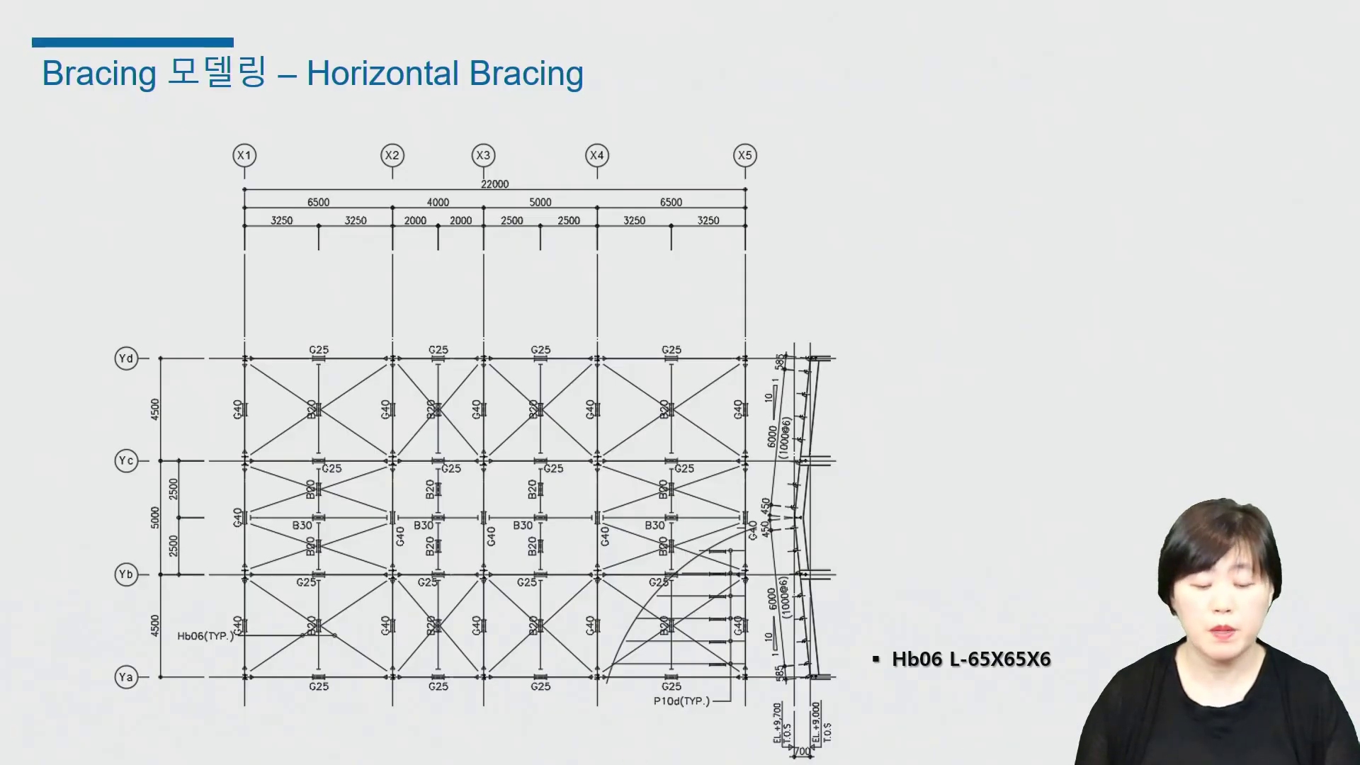